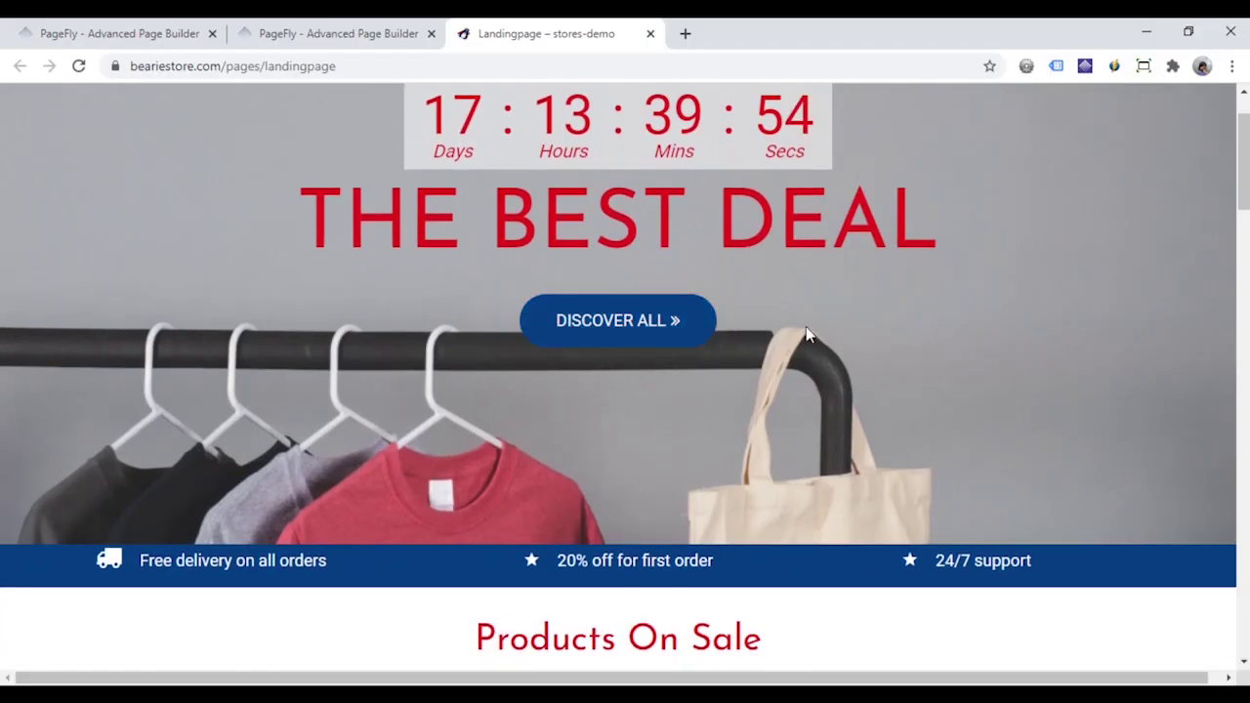
Scroll the live storefront page from the countdown hero down to the Instagram gallery.
scroll(1060, 356, "down", 1)
scroll(1074, 359, "down", 6)
scroll(1105, 357, "down", 2)
scroll(1106, 357, "down", 3)
scroll(1106, 359, "down", 5)
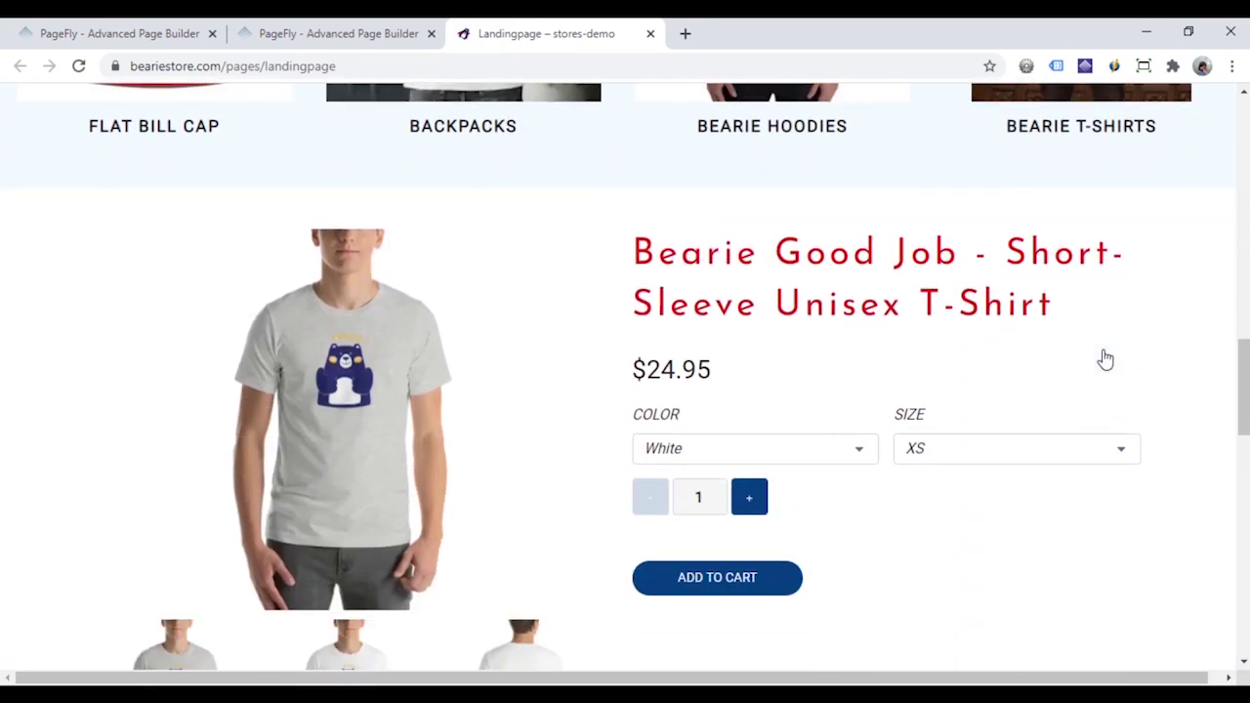
scroll(1106, 358, "down", 8)
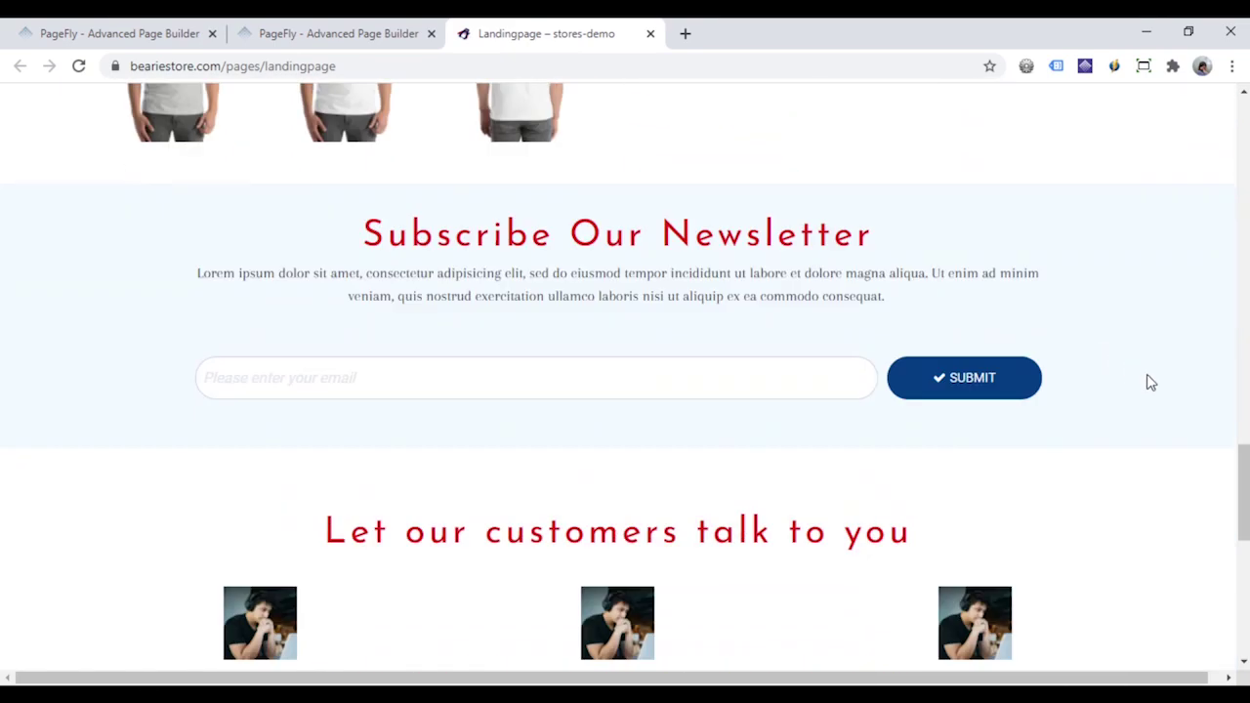
scroll(1153, 391, "down", 2)
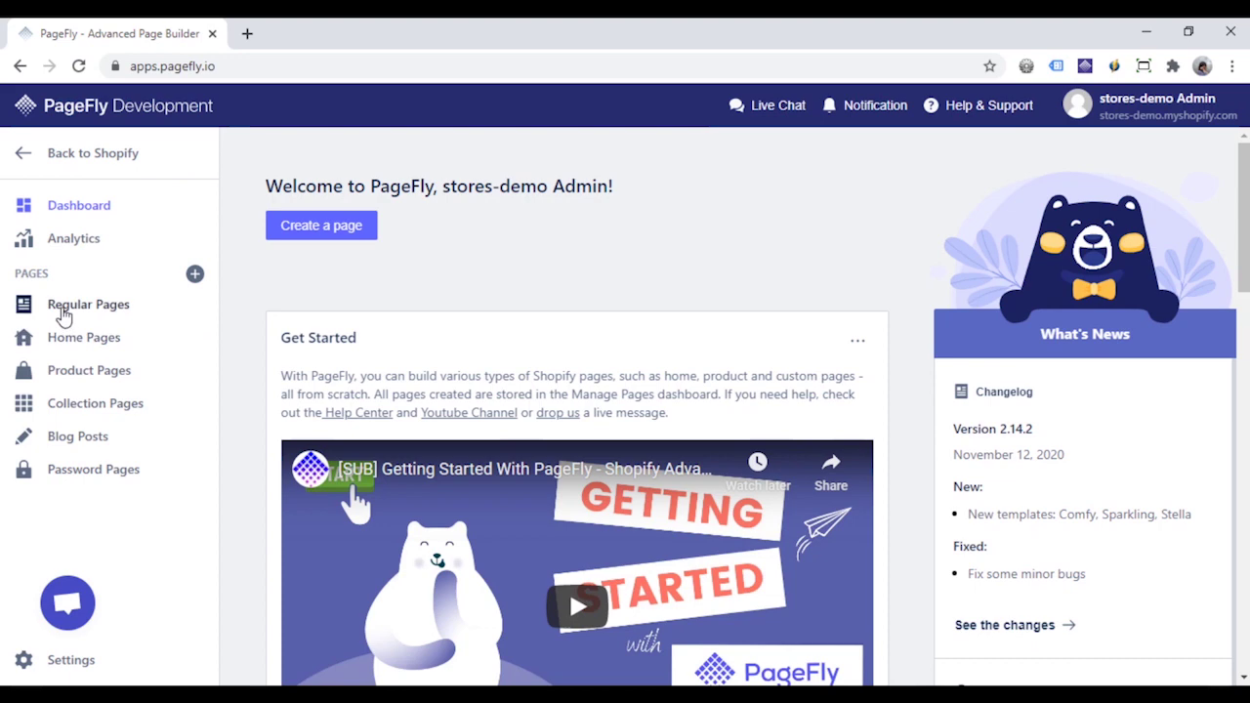
Create a regular page titled 'Landing Page' with the theme header and footer hidden.
left_click(64, 310)
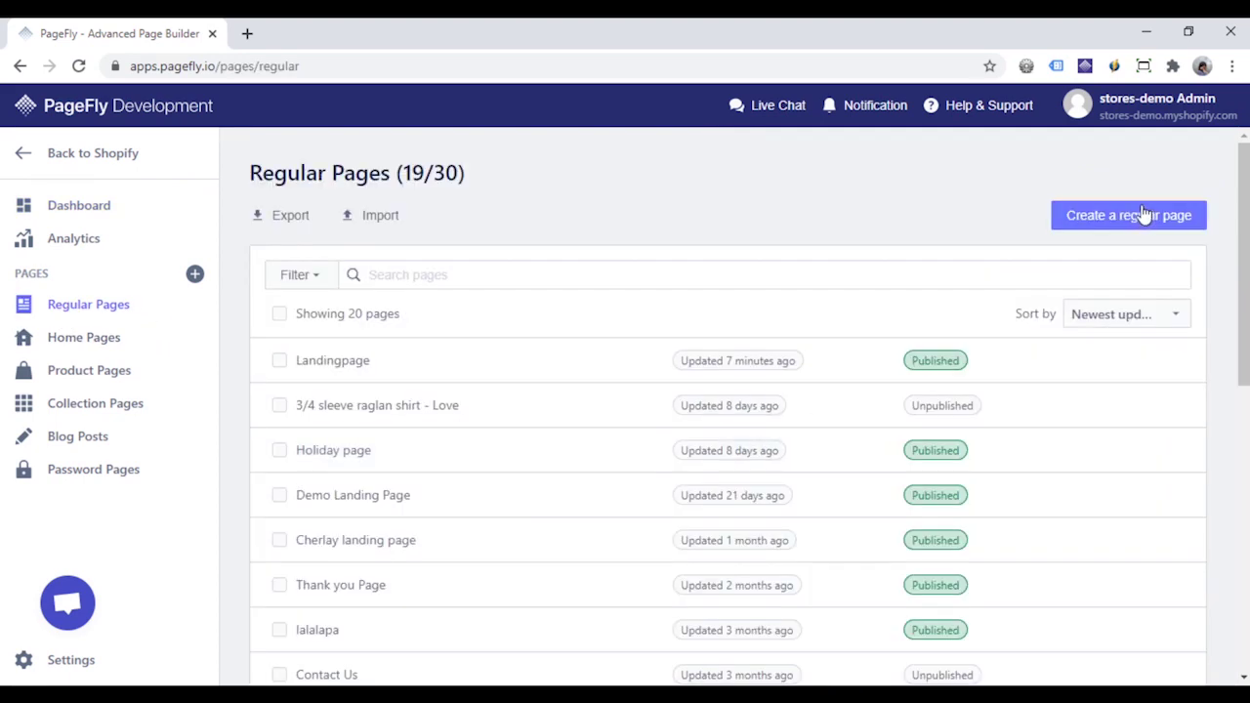
left_click(1135, 217)
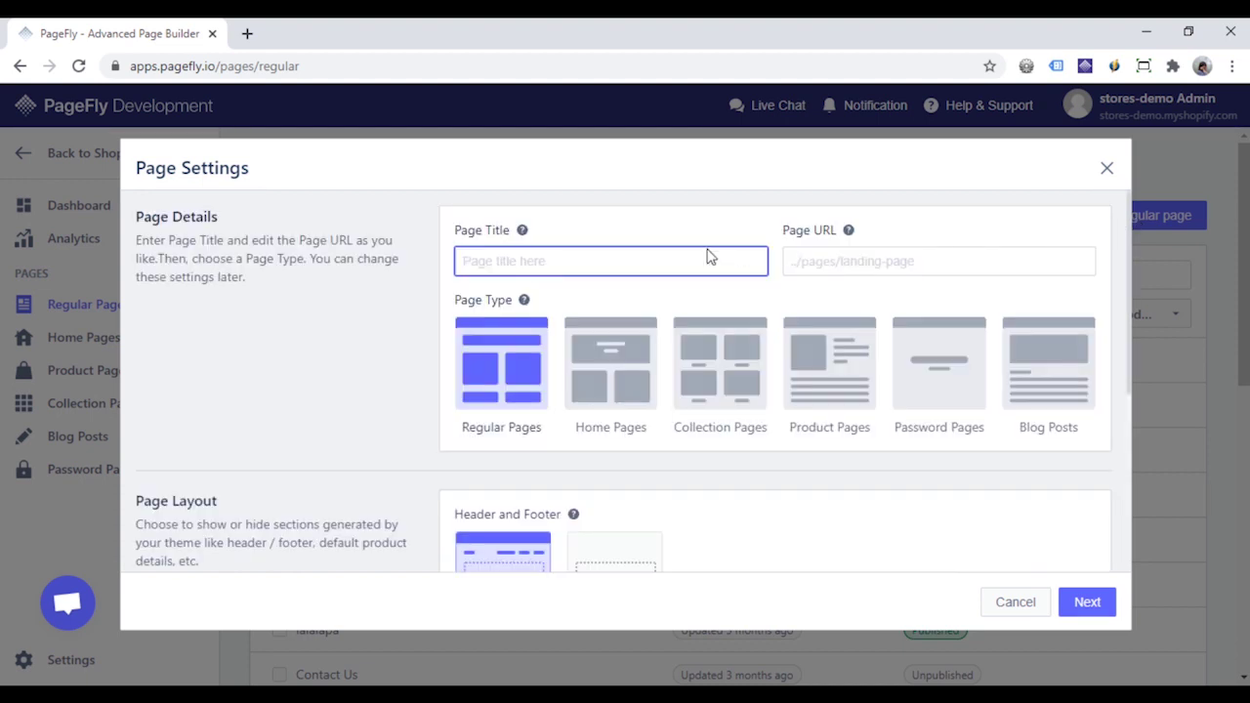
type("la")
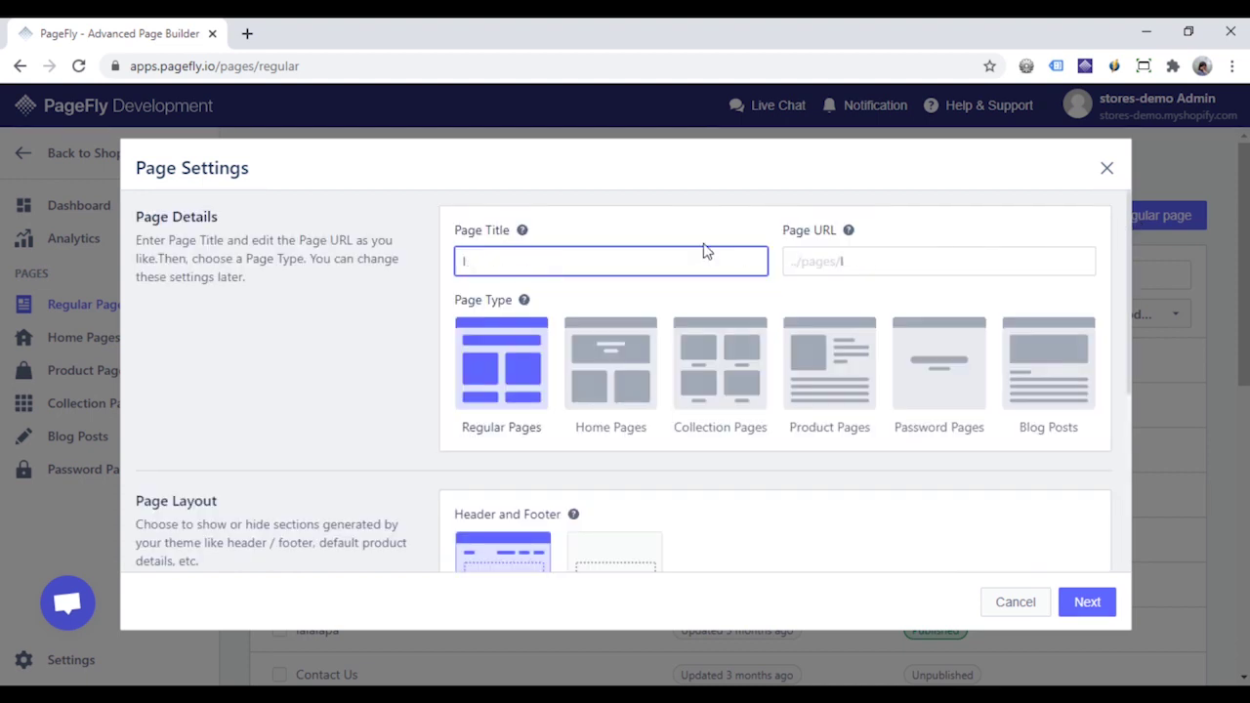
key("BackSpace")
type("Landing Page")
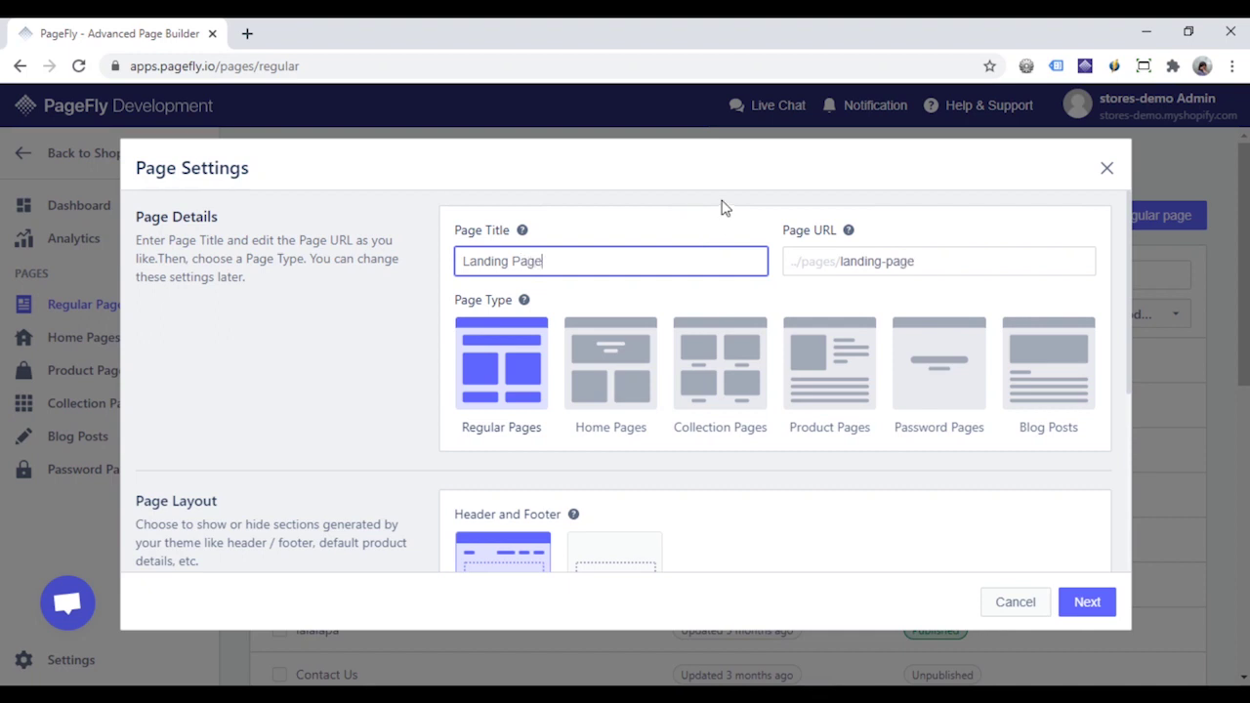
scroll(1010, 460, "down", 1)
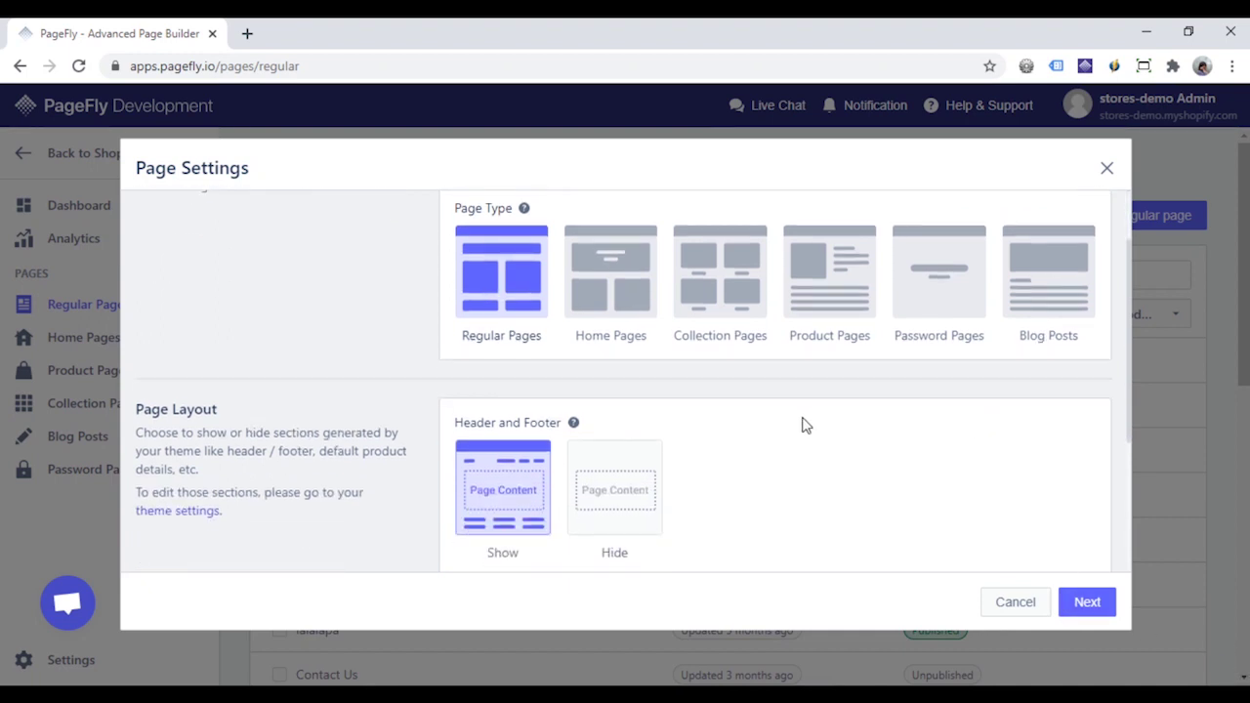
left_click(612, 495)
left_click(1080, 604)
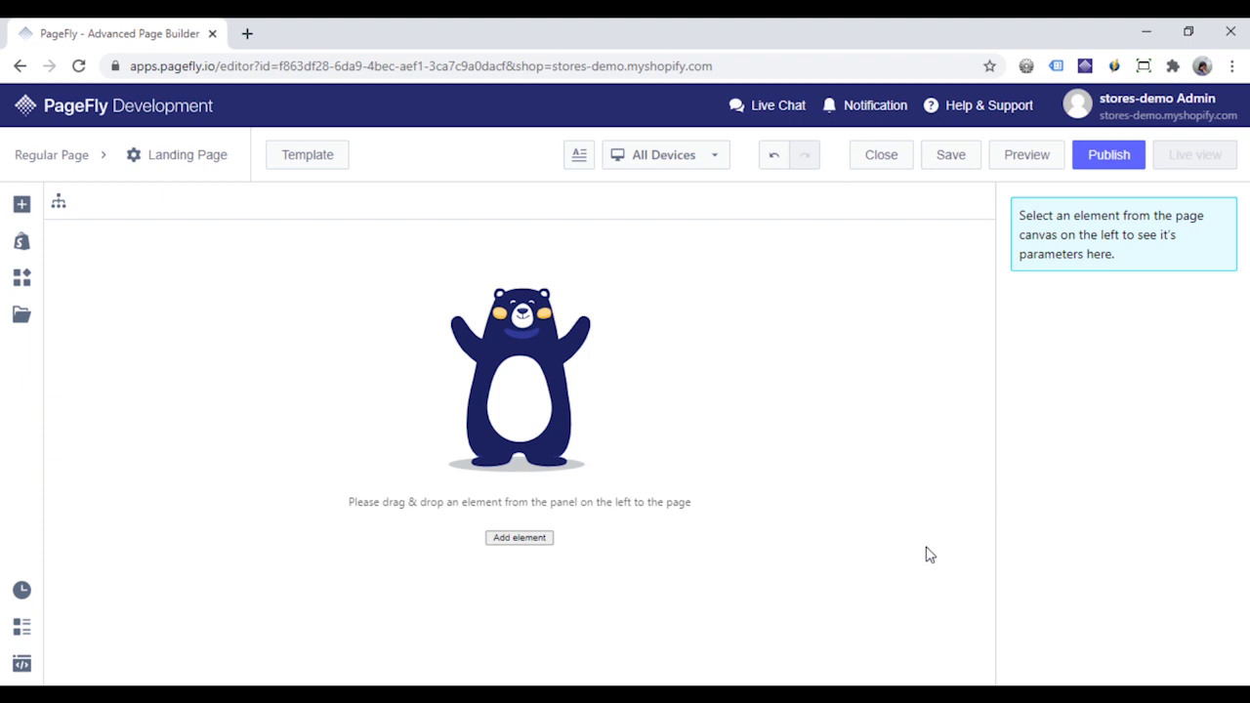
Add a Full Section onto the empty page canvas.
left_click(23, 206)
left_click_drag(325, 237, 564, 390)
left_click_drag(488, 390, 487, 388)
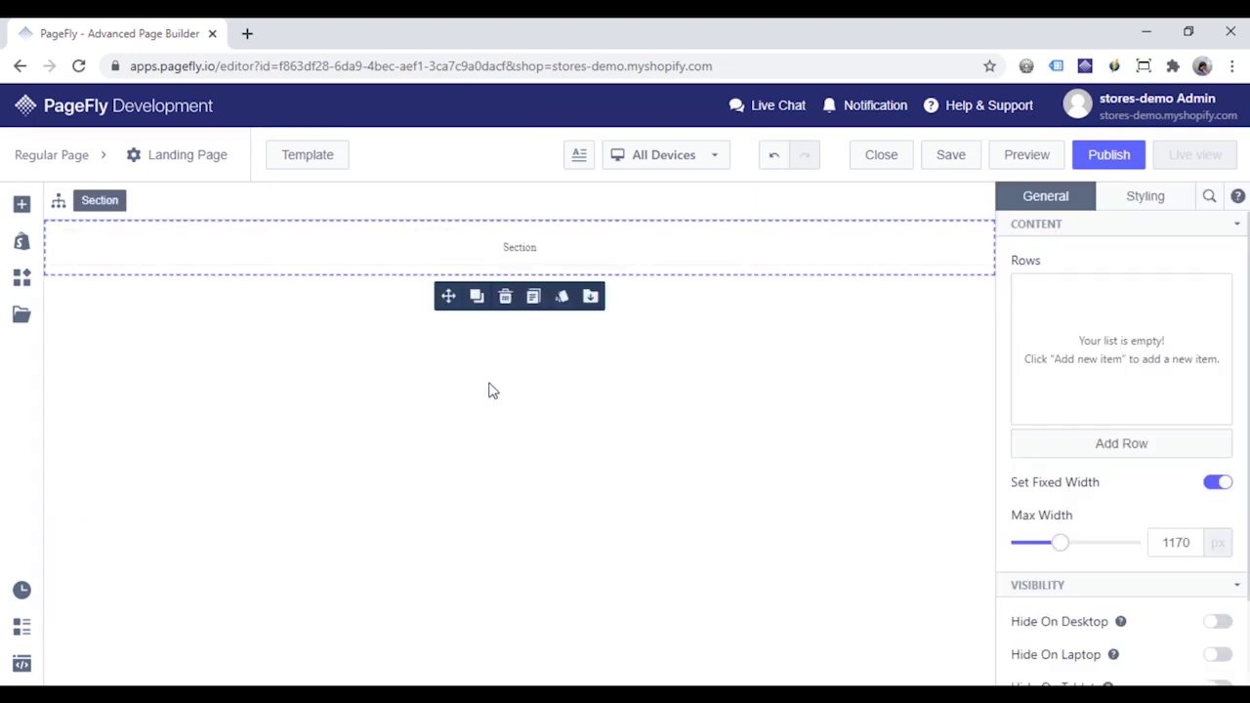
Set the section's background image to the clothes-rail photo from the Image Manager.
left_click(1128, 201)
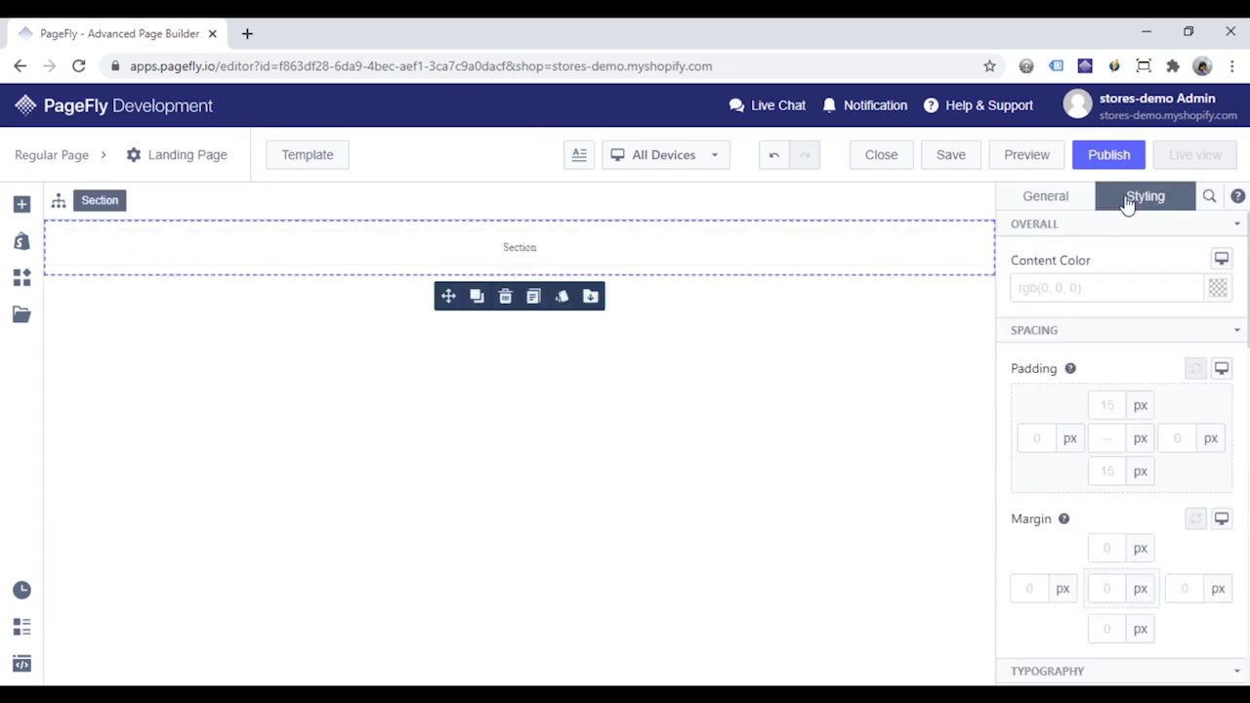
scroll(1142, 399, "down", 9)
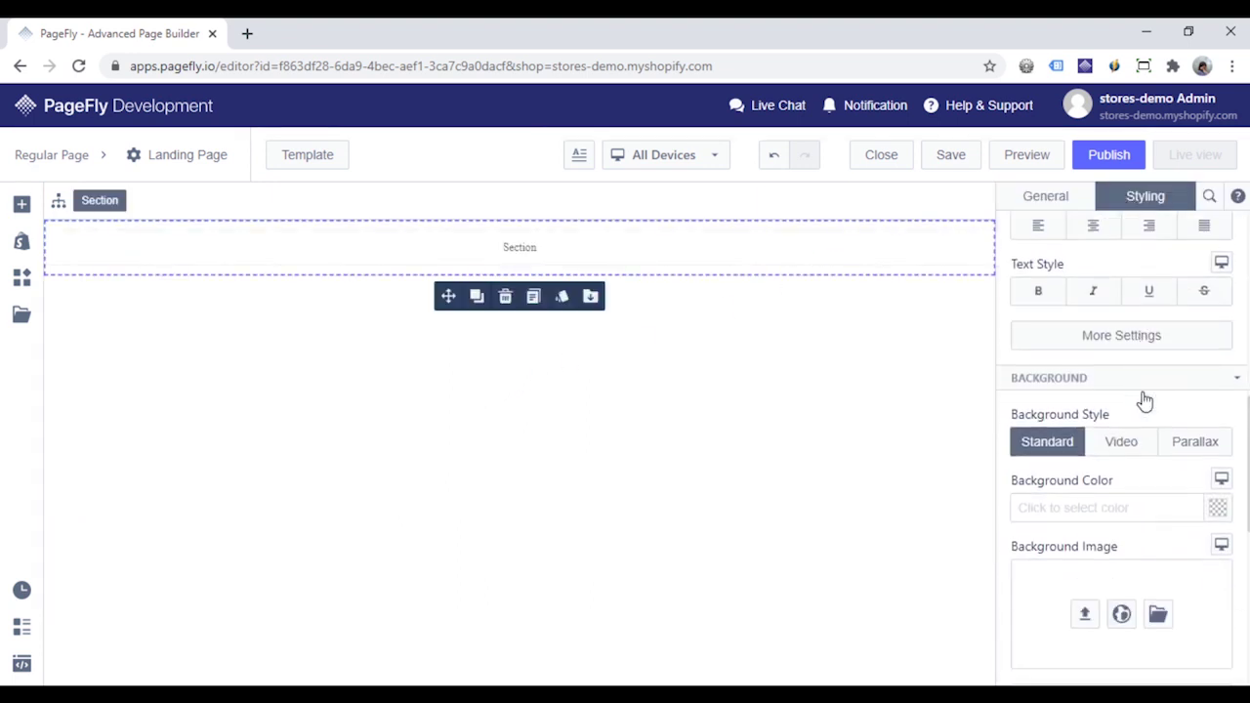
scroll(1148, 406, "down", 1)
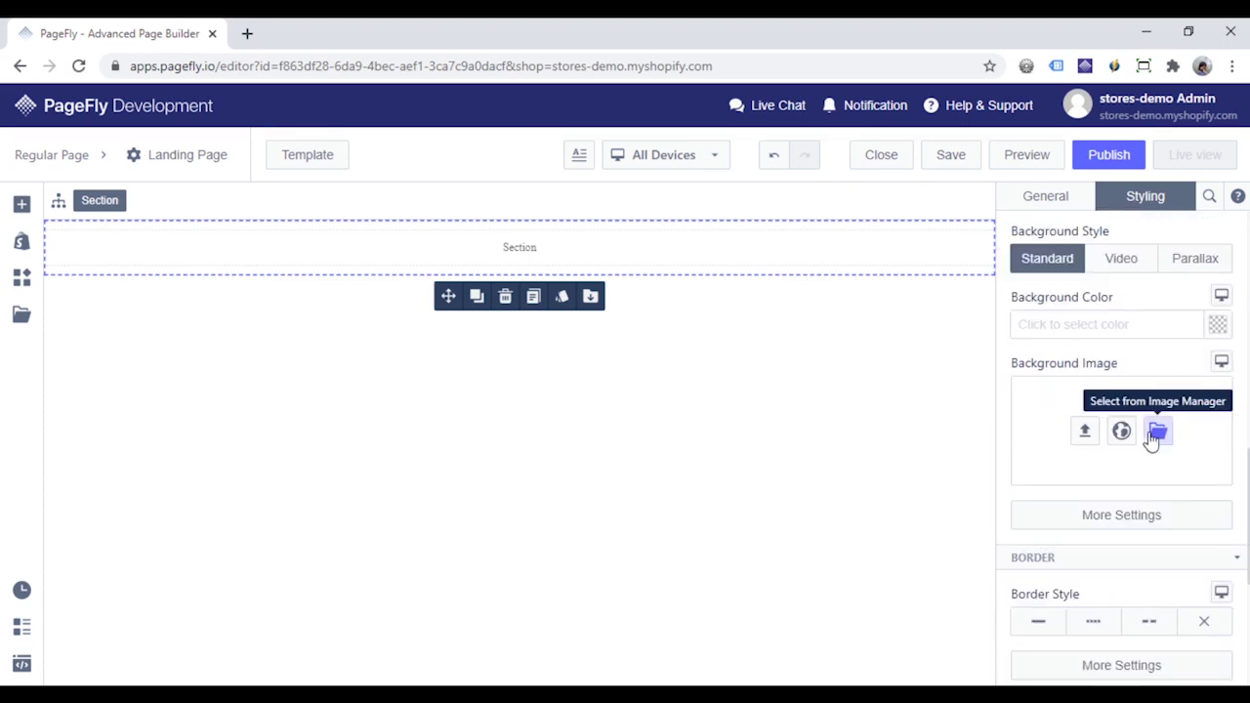
left_click(1155, 434)
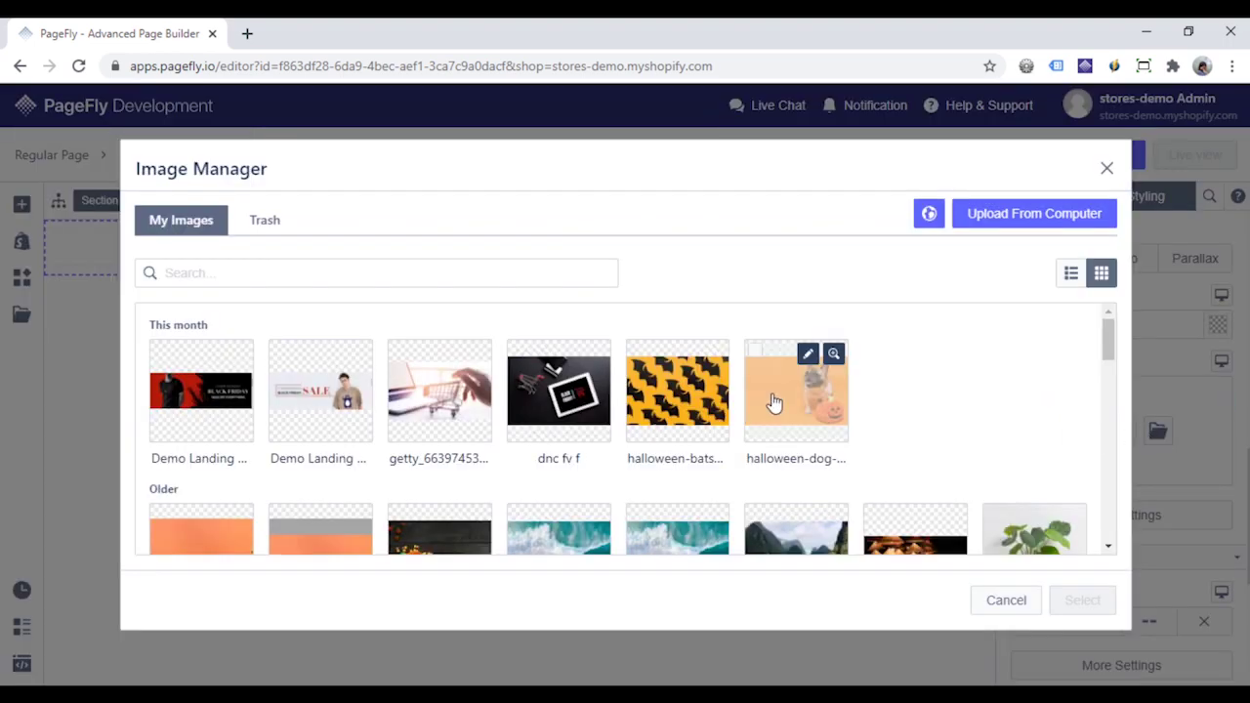
scroll(845, 426, "down", 5)
scroll(844, 426, "down", 10)
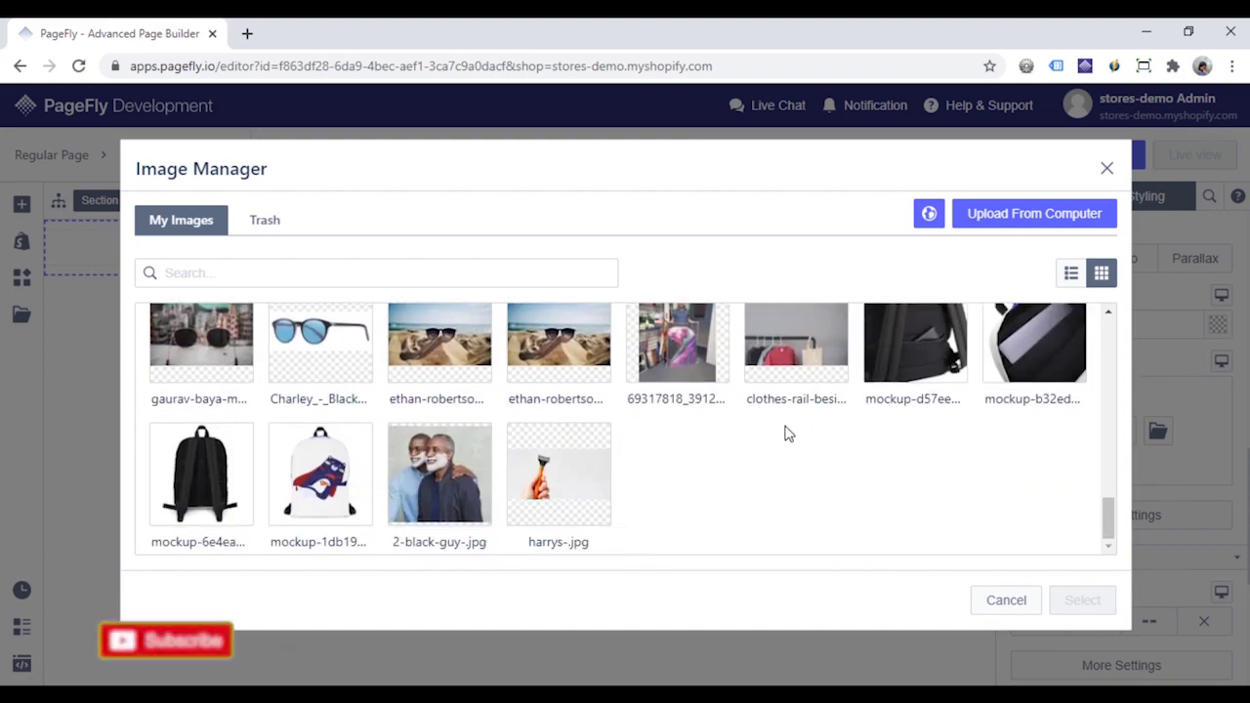
left_click(830, 363)
left_click(1082, 602)
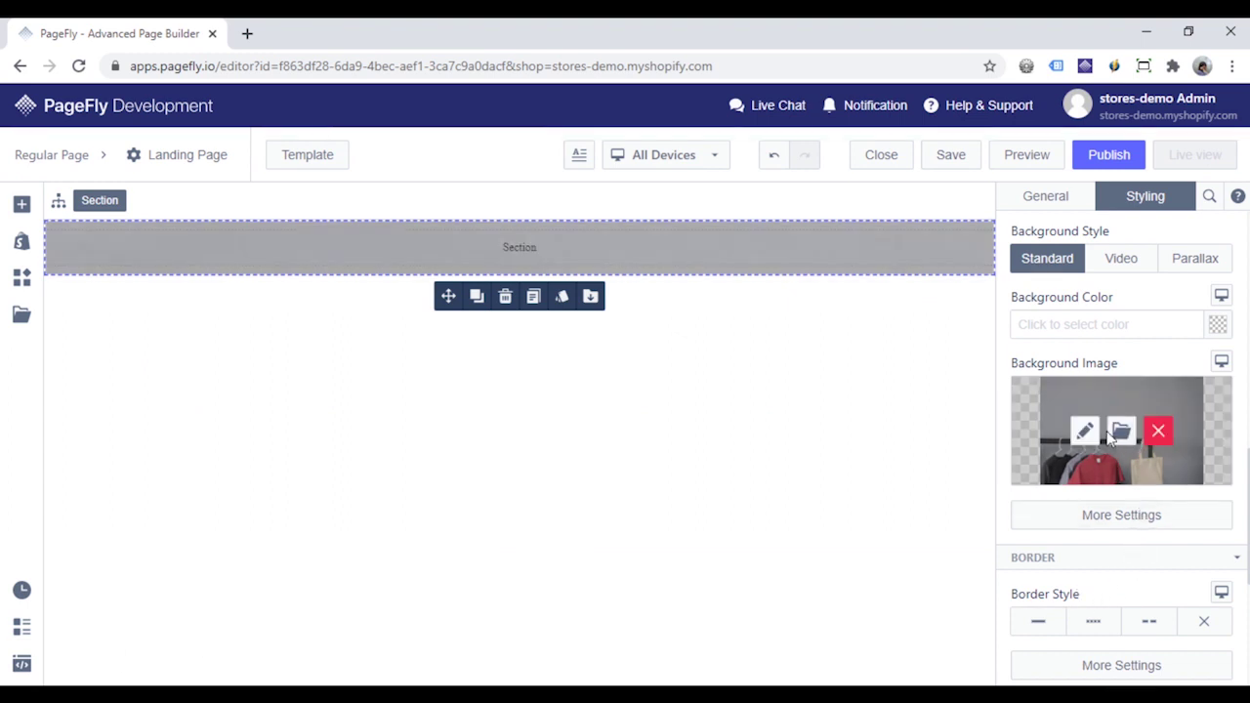
Set the background image position to centre and size to Cover.
left_click(1121, 524)
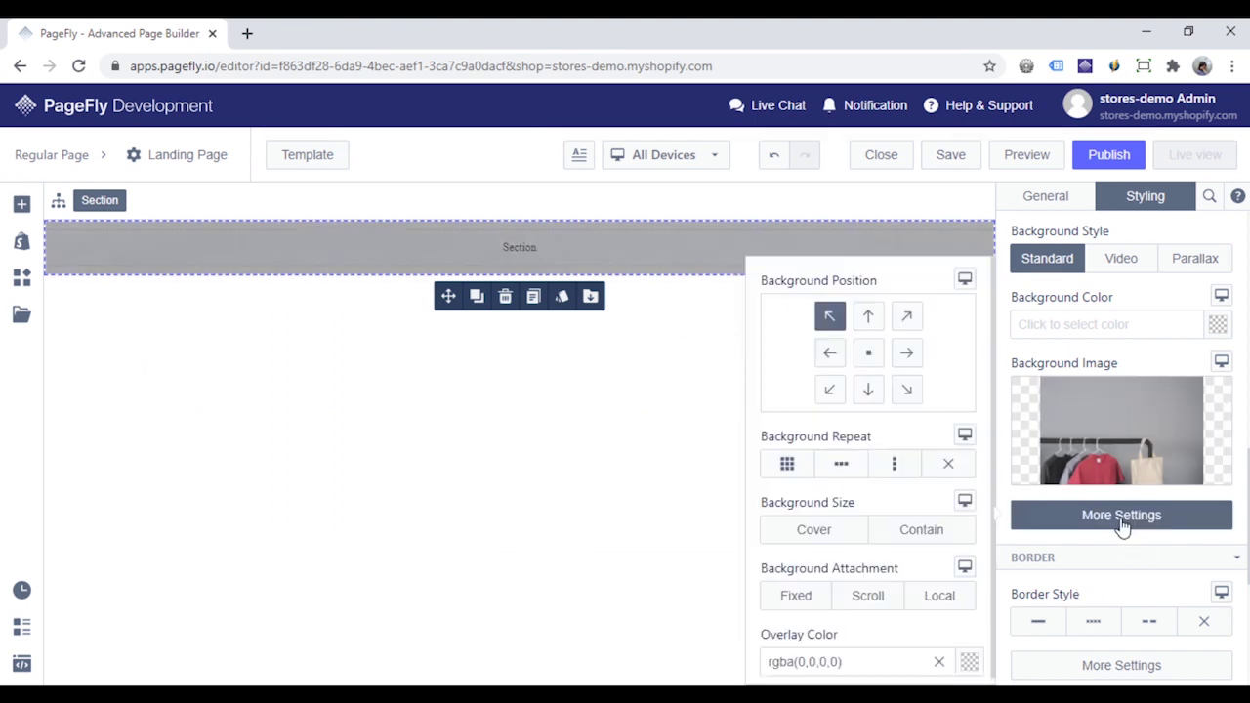
left_click(868, 352)
left_click(815, 534)
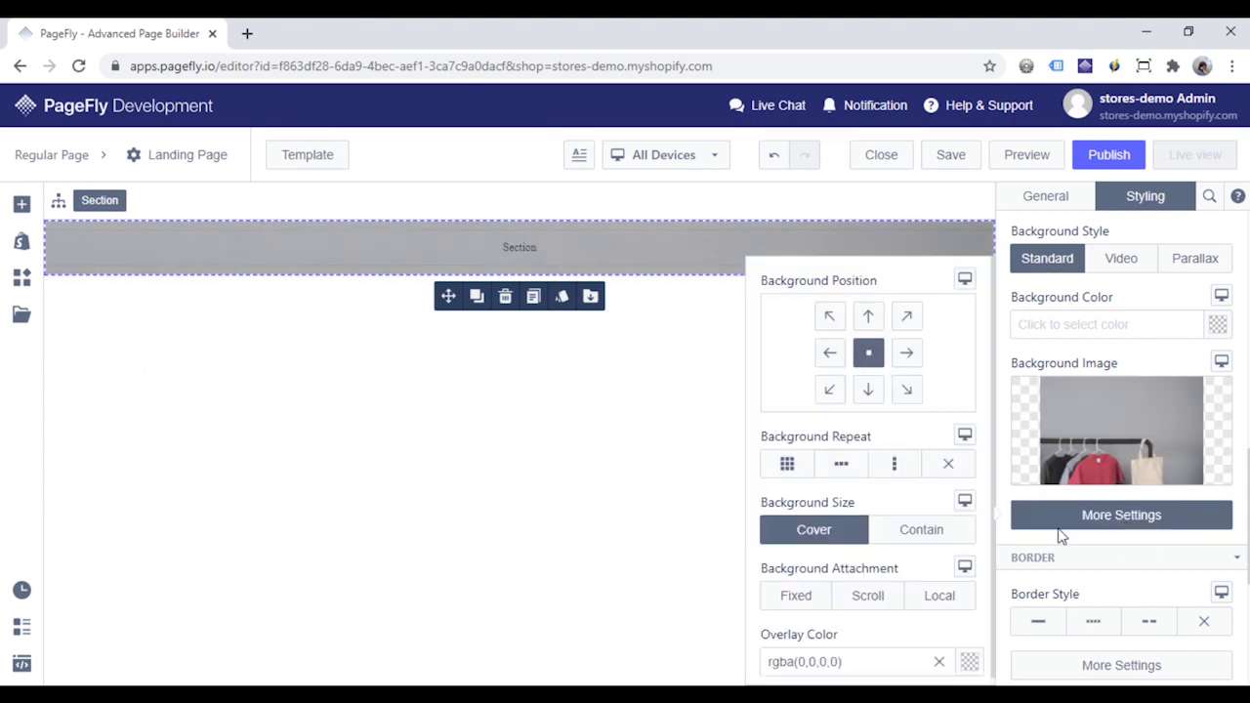
left_click(1136, 360)
Give the section 80 px top padding and 200 px bottom padding.
scroll(1137, 359, "up", 3)
scroll(1138, 361, "up", 5)
left_click(1105, 407)
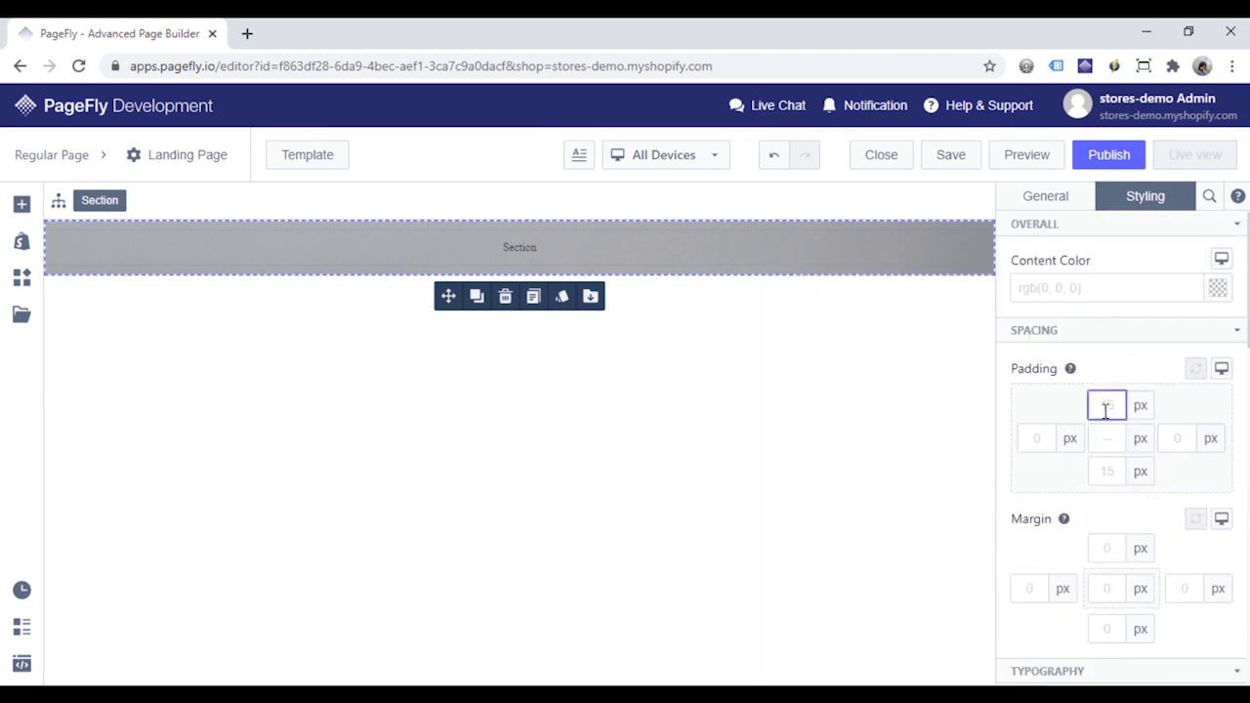
type("80")
left_click(1111, 473)
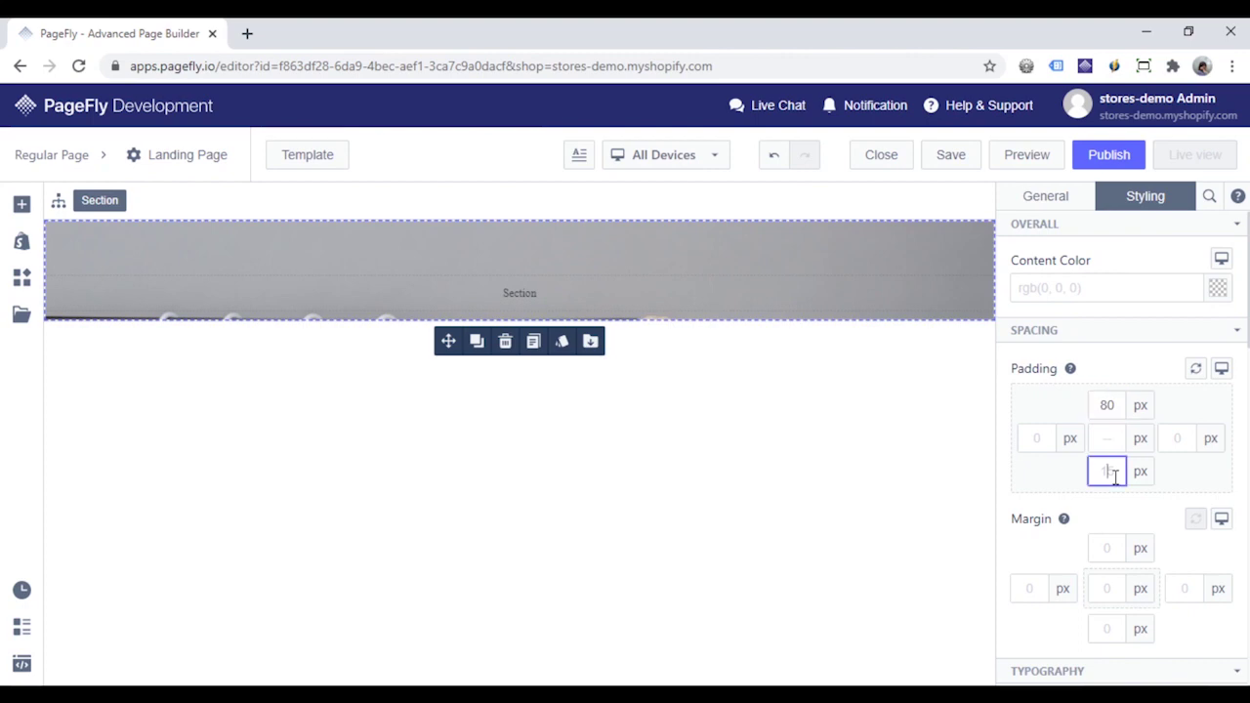
type("200")
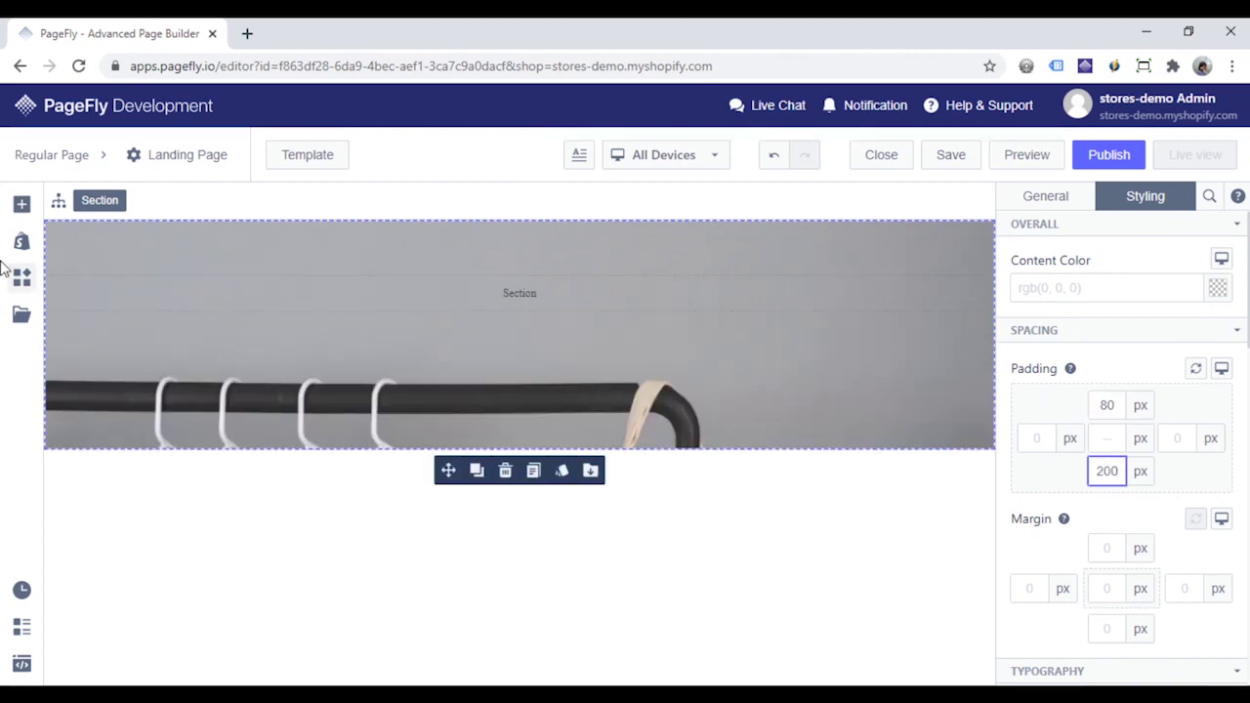
Add a Heading and a Button beneath it inside the hero section.
left_click(22, 204)
mouse_move(92, 424)
left_click_drag(379, 269, 521, 300)
left_click(22, 204)
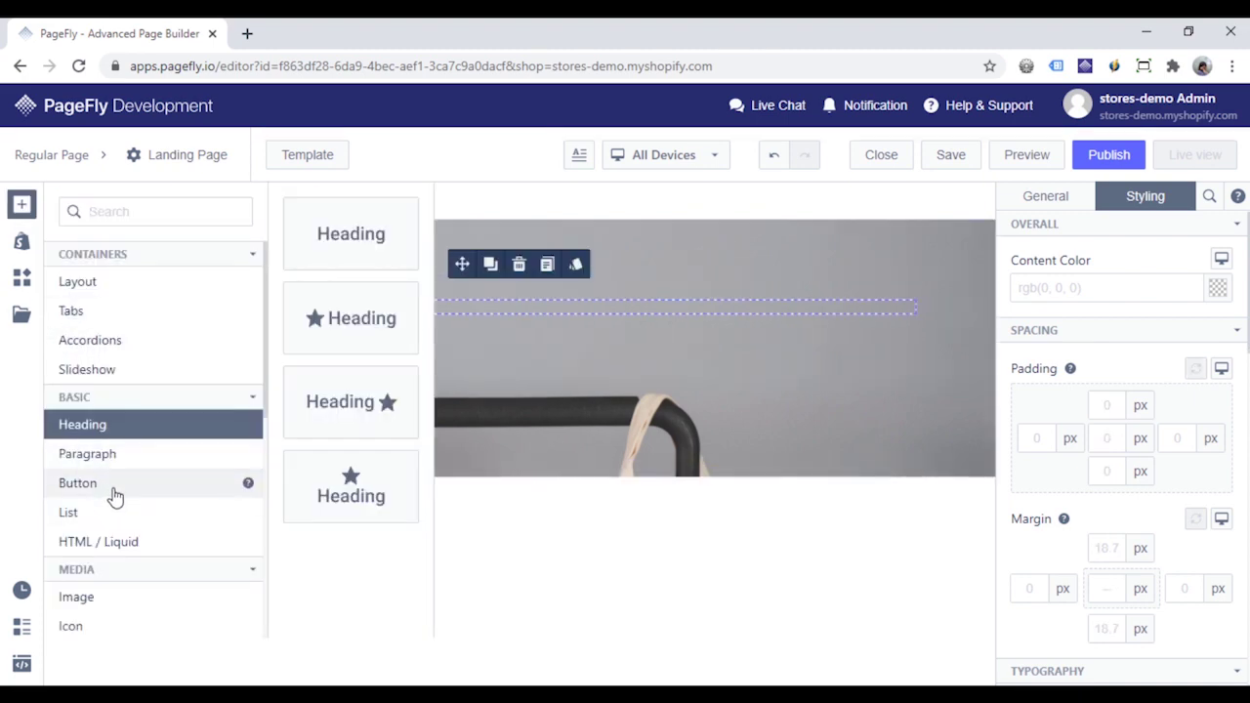
mouse_move(118, 488)
left_click_drag(335, 254, 318, 310)
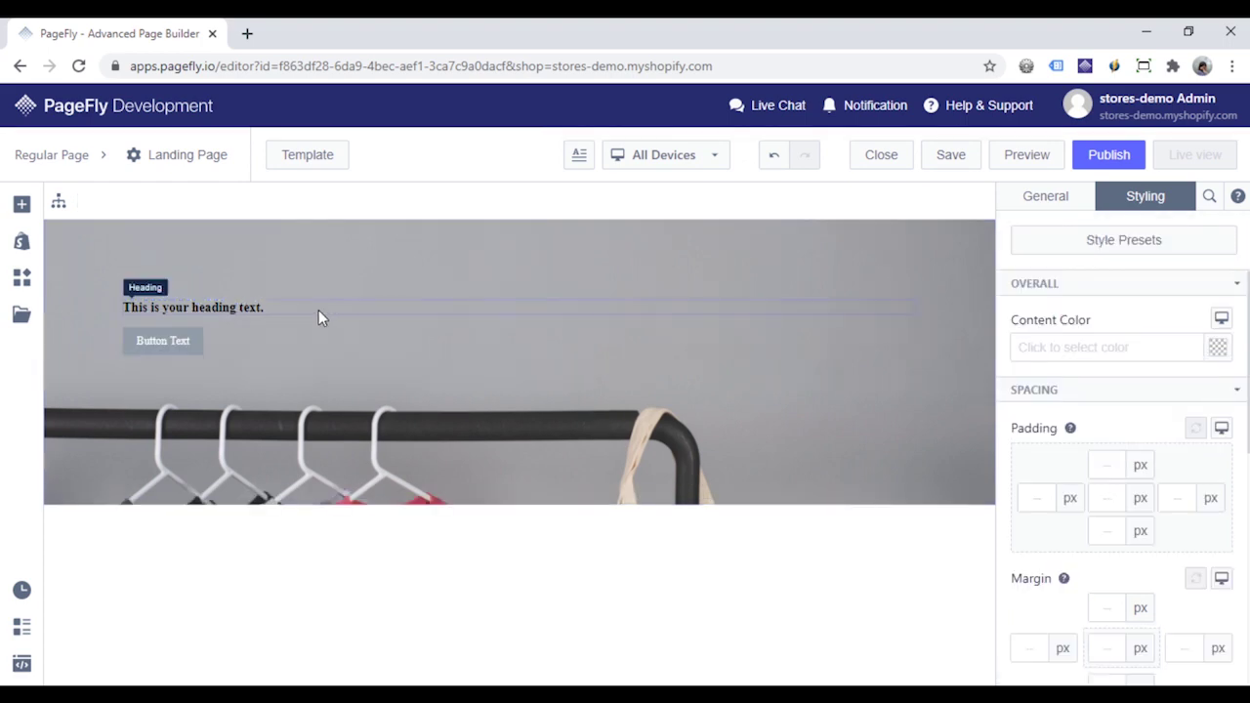
Search for 'countdown' and place a Countdown Timer above the heading.
left_click(21, 204)
type("cou")
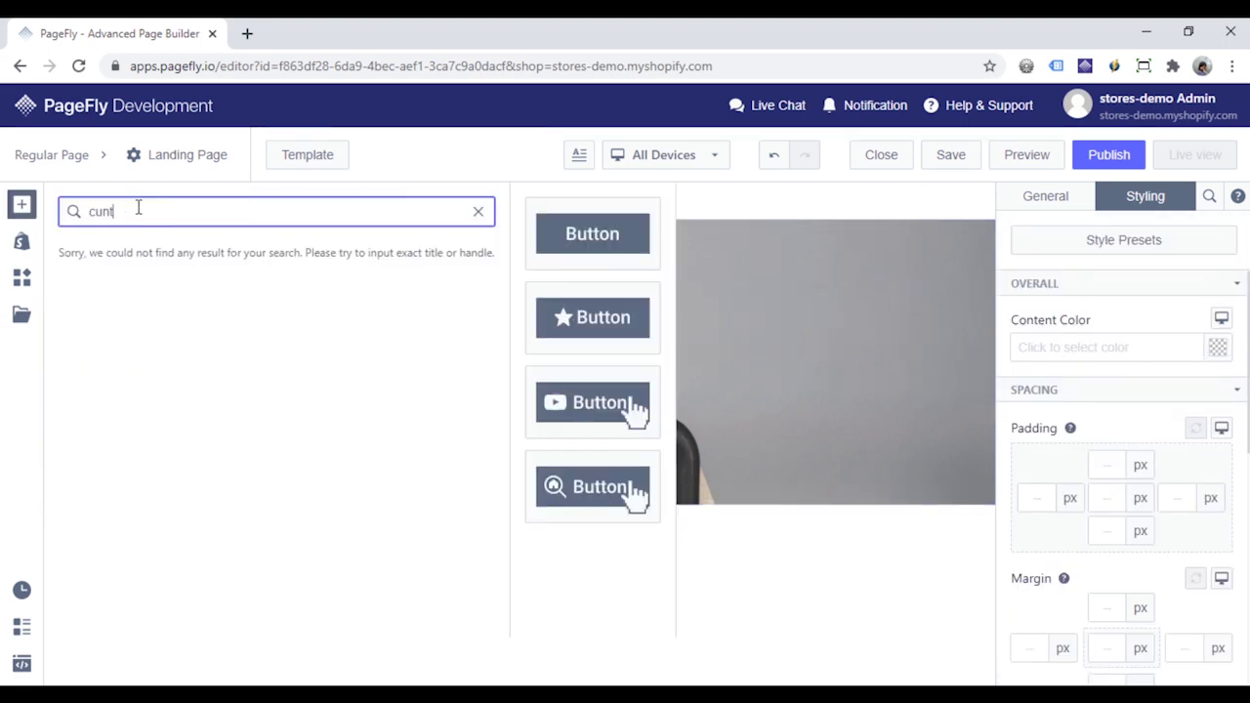
type("n")
key("BackSpace")
key("BackSpace")
type("oun")
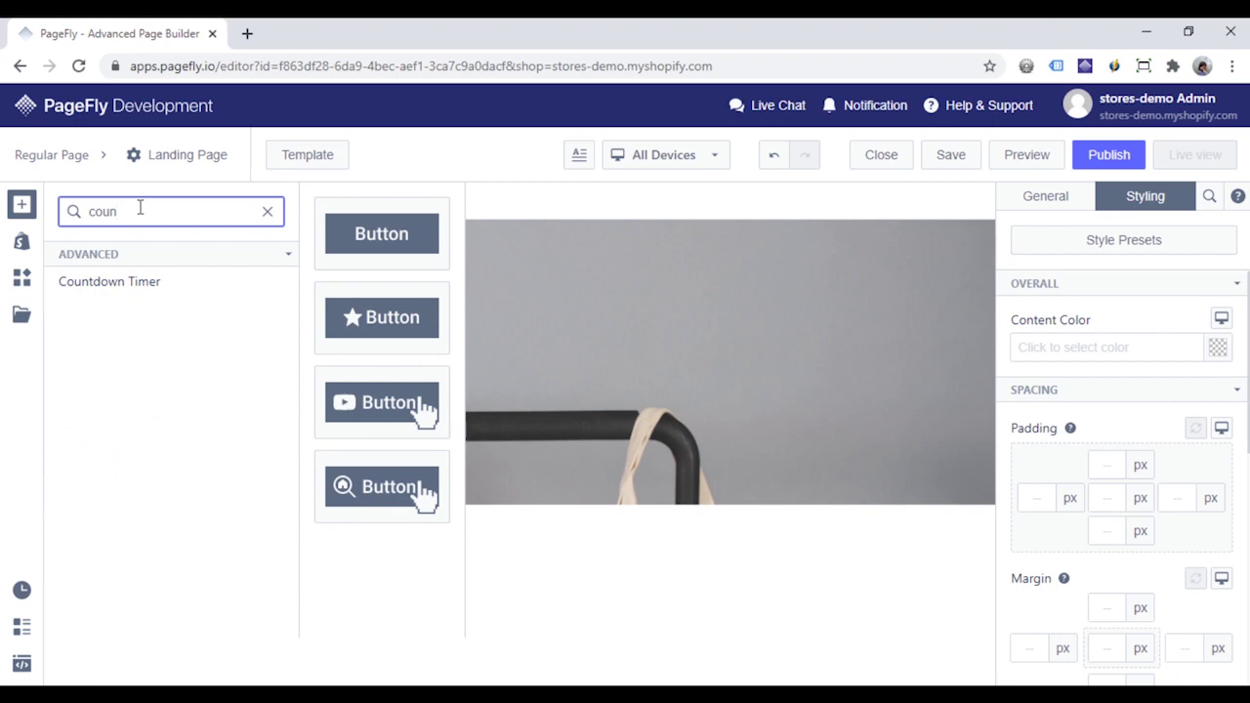
mouse_move(153, 279)
left_click_drag(373, 245, 318, 288)
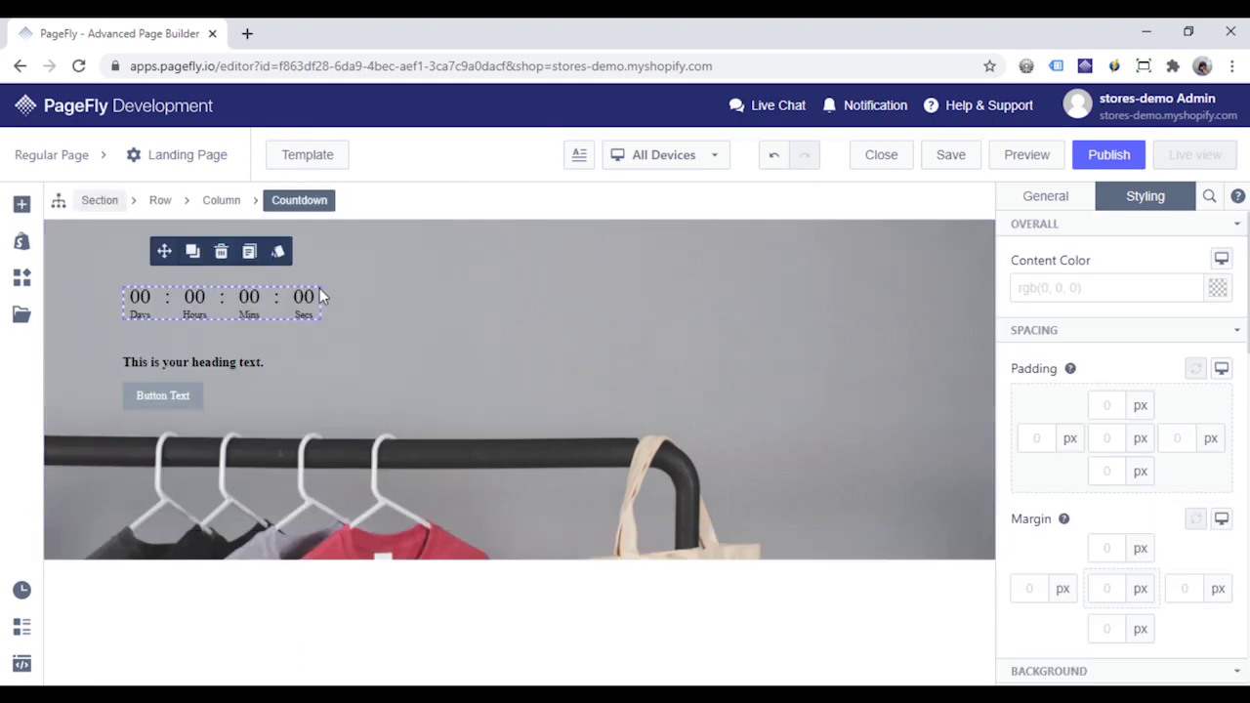
Change the hero heading text to THE BEST DEAL and make it an H1.
left_click(193, 363)
left_click(1043, 196)
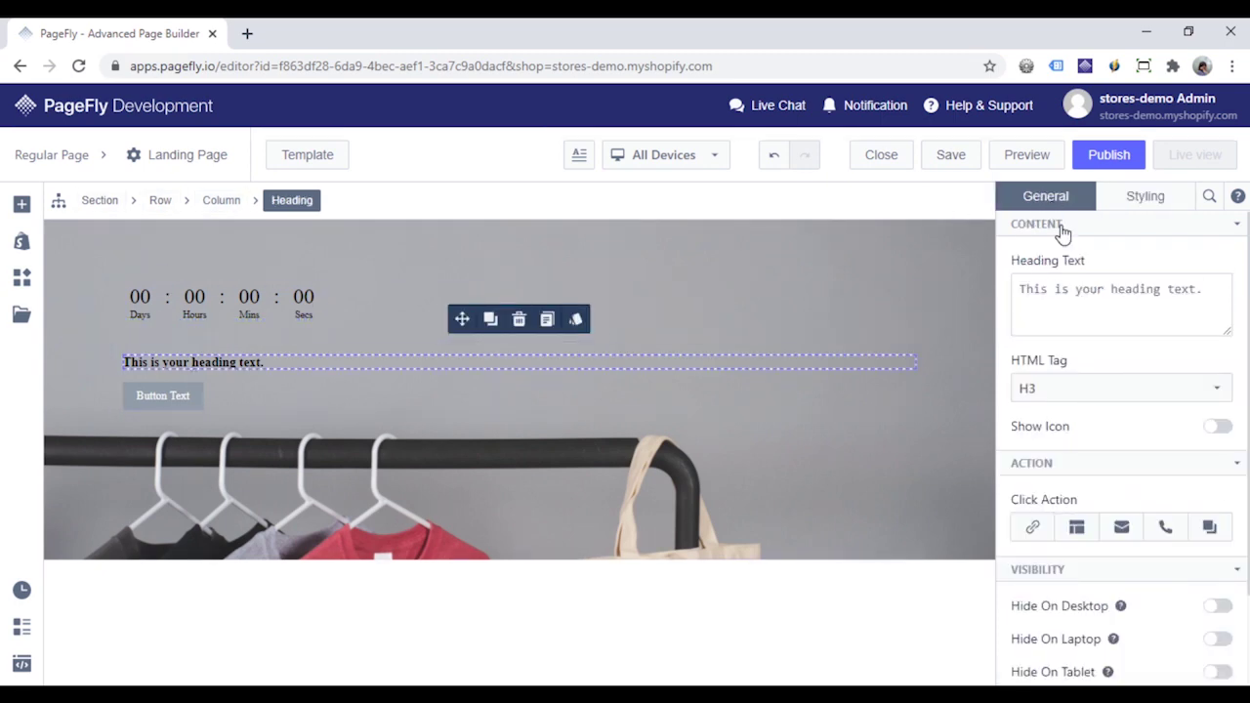
triple_click(1066, 289)
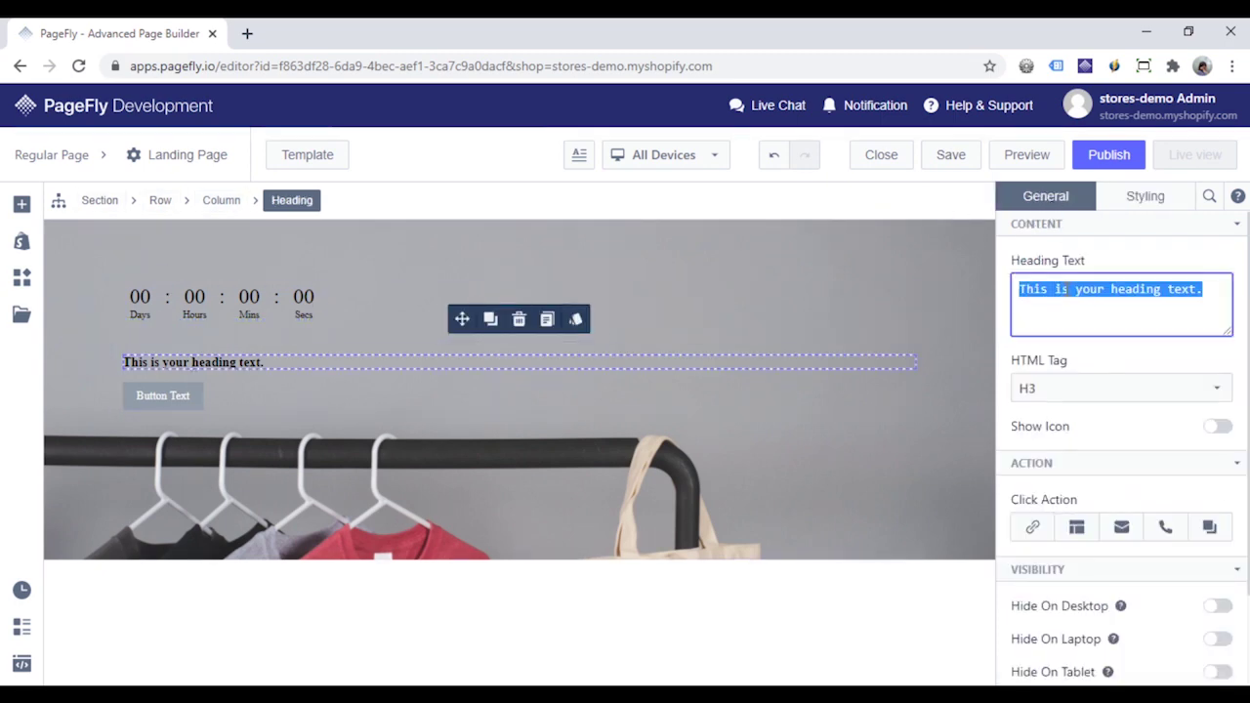
type("THE BEST DEAL")
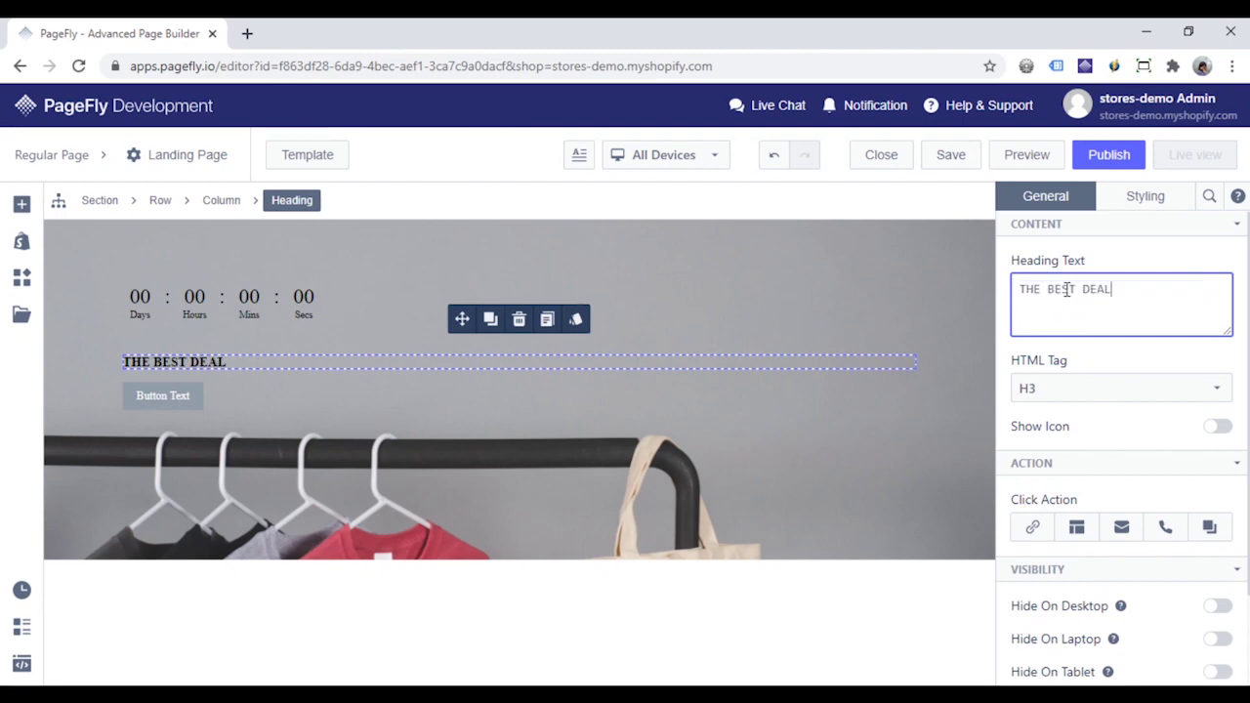
left_click(1082, 396)
left_click(1087, 426)
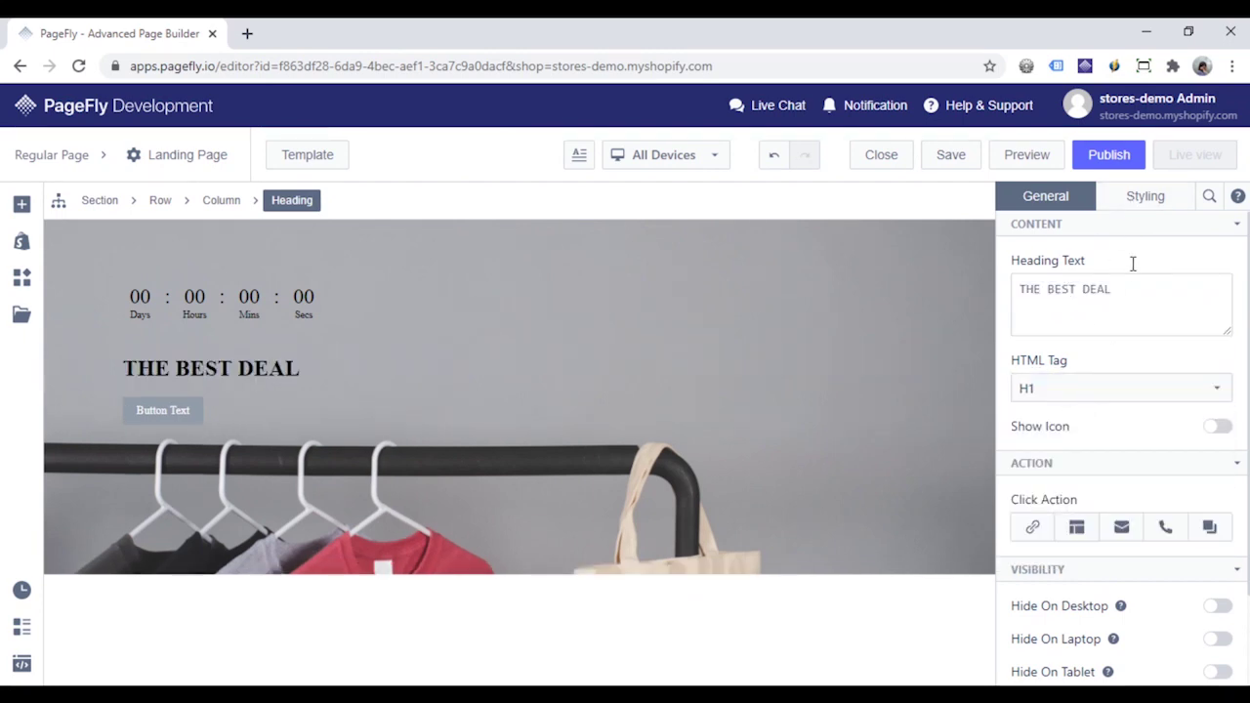
Style the heading red in Josefin Sans at 90 px.
left_click(1145, 196)
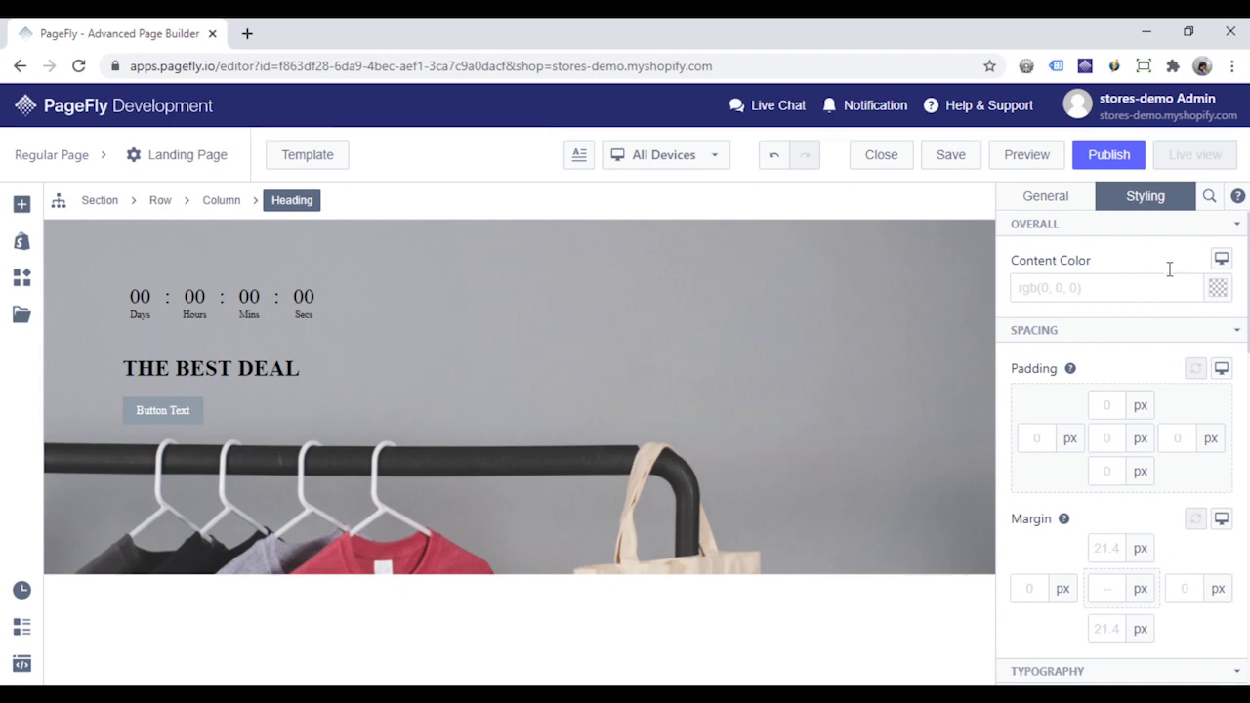
left_click(1219, 290)
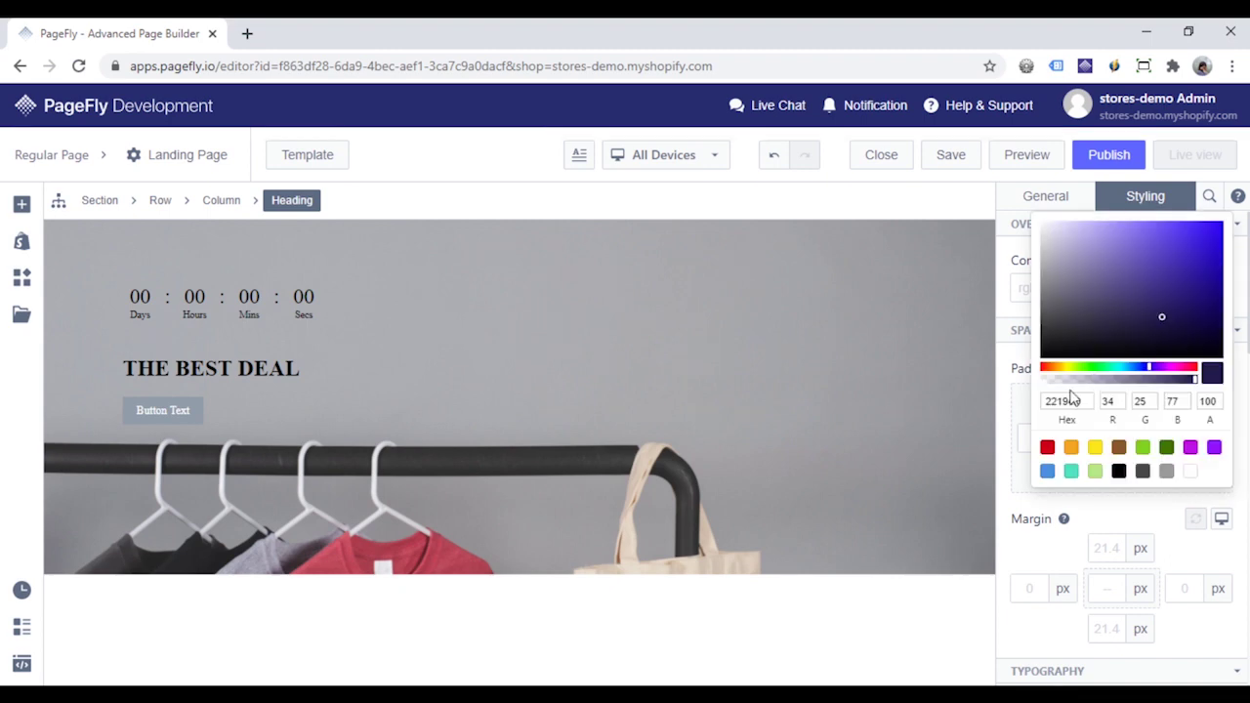
left_click(1048, 448)
left_click(1016, 404)
scroll(1117, 410, "down", 4)
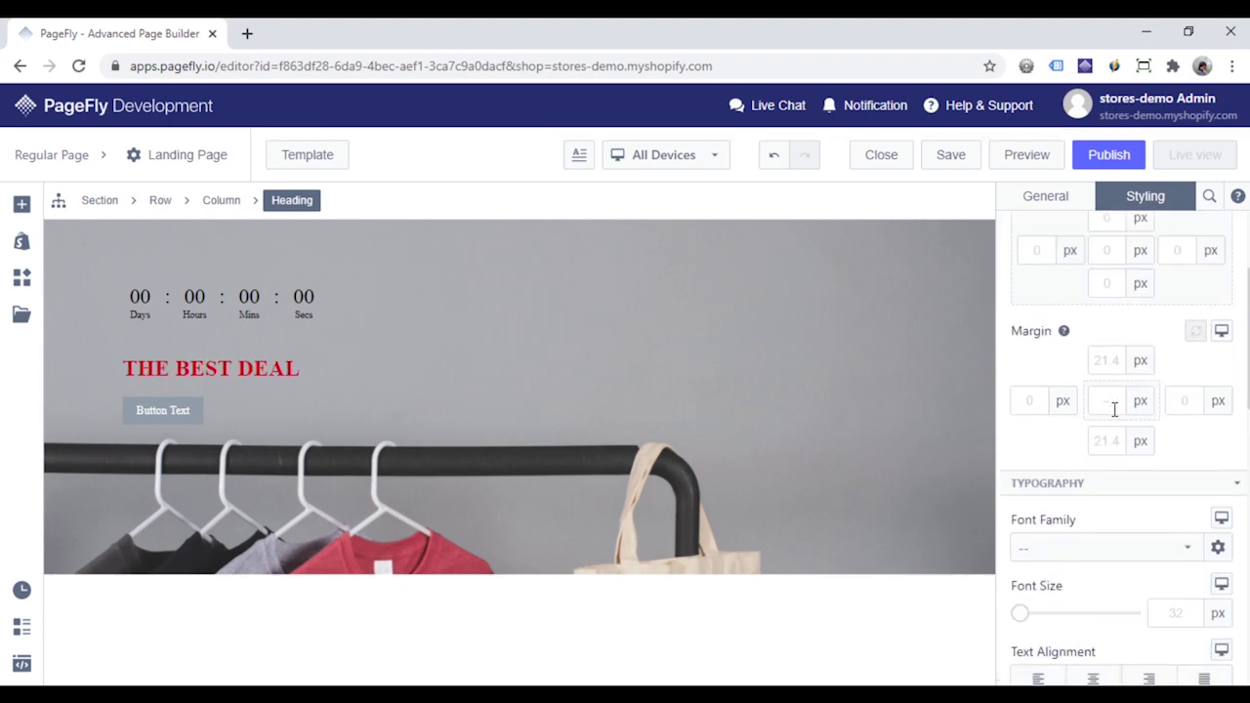
left_click(1188, 377)
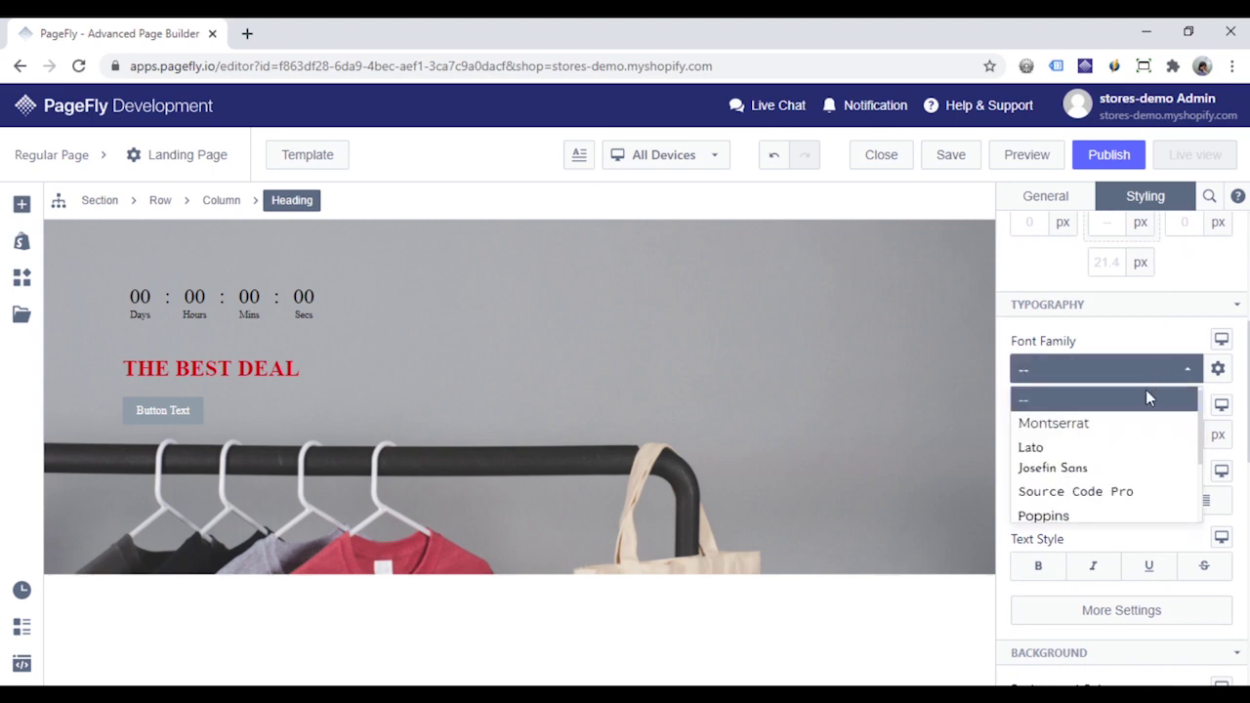
left_click(1100, 468)
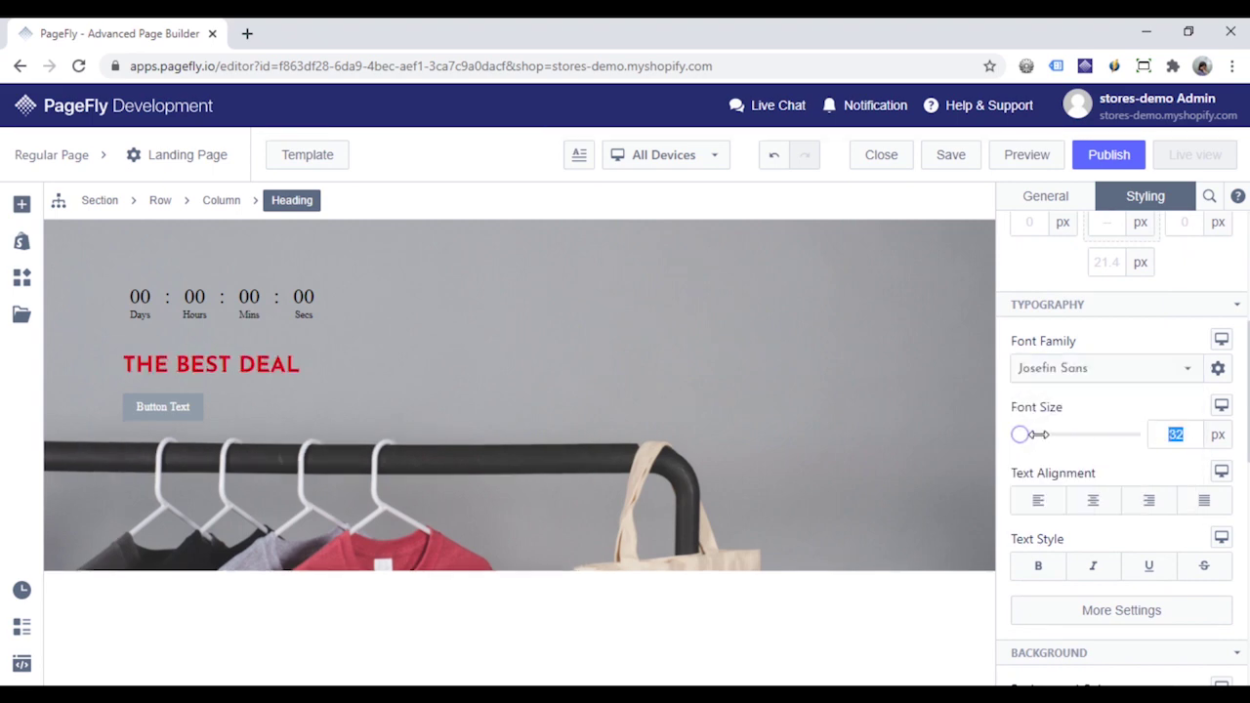
left_click_drag(1020, 434, 1080, 431)
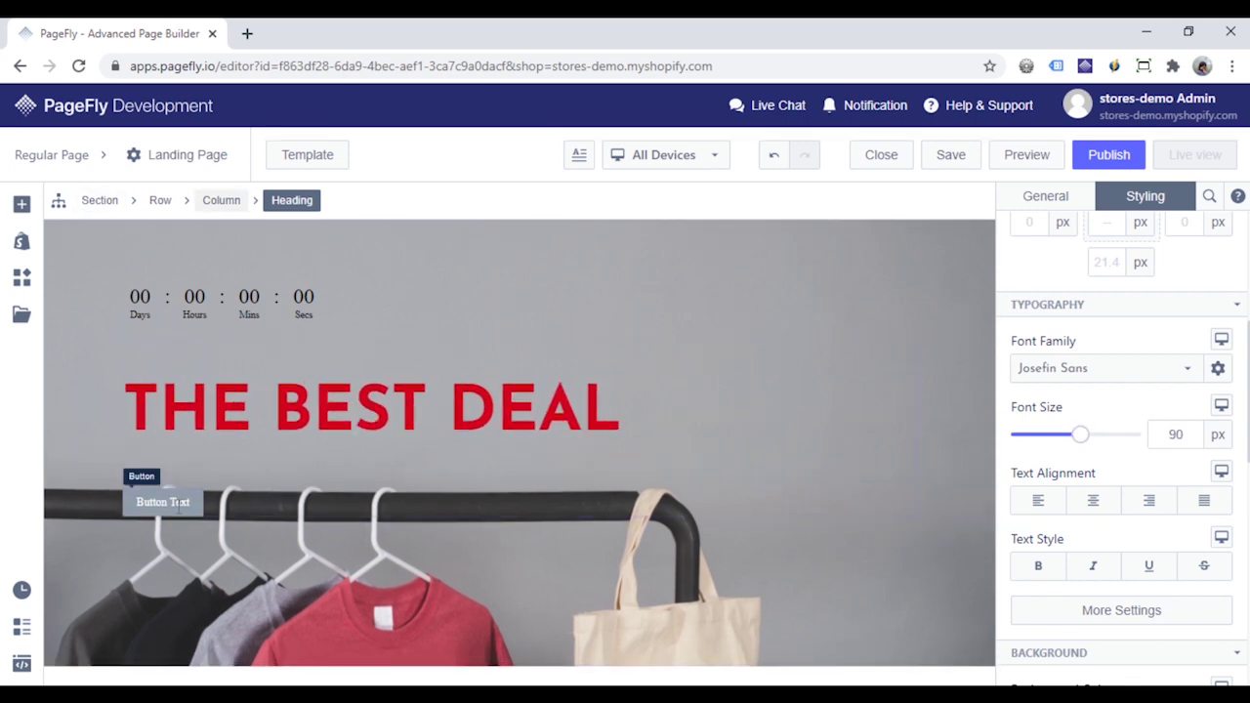
Change the hero button label to 'Discover all'.
left_click(180, 502)
left_click(1045, 196)
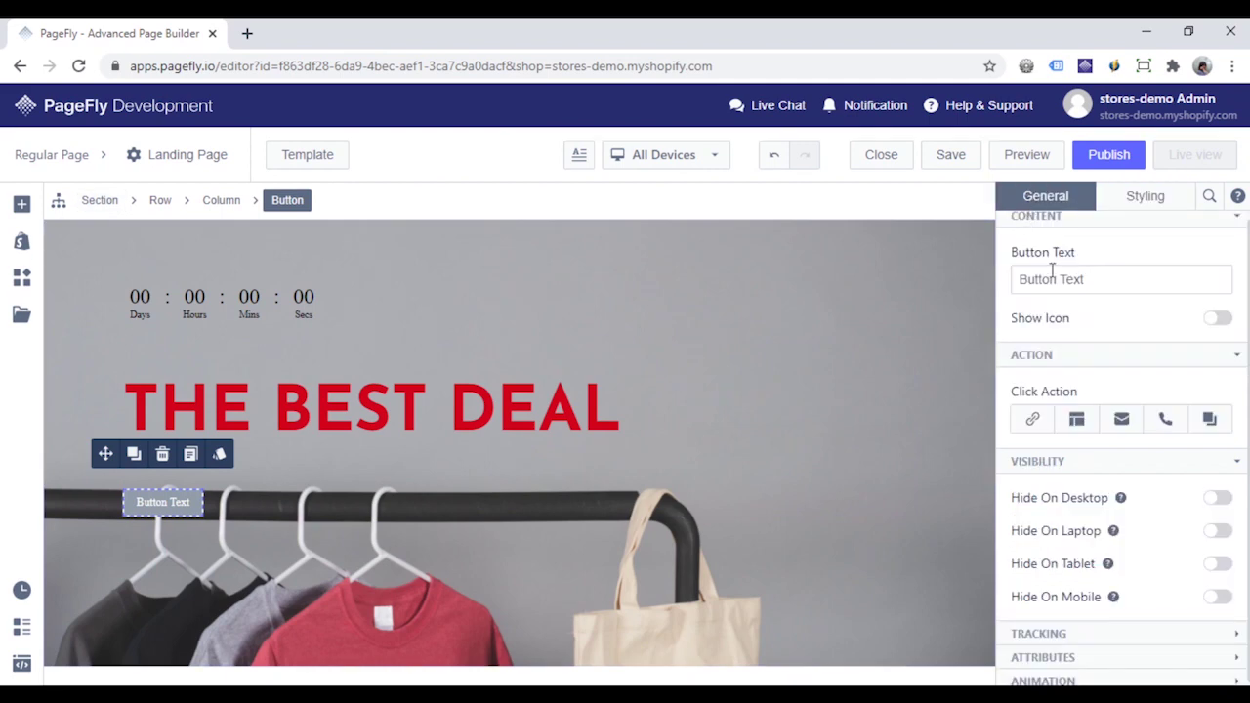
triple_click(1060, 279)
type("Disc")
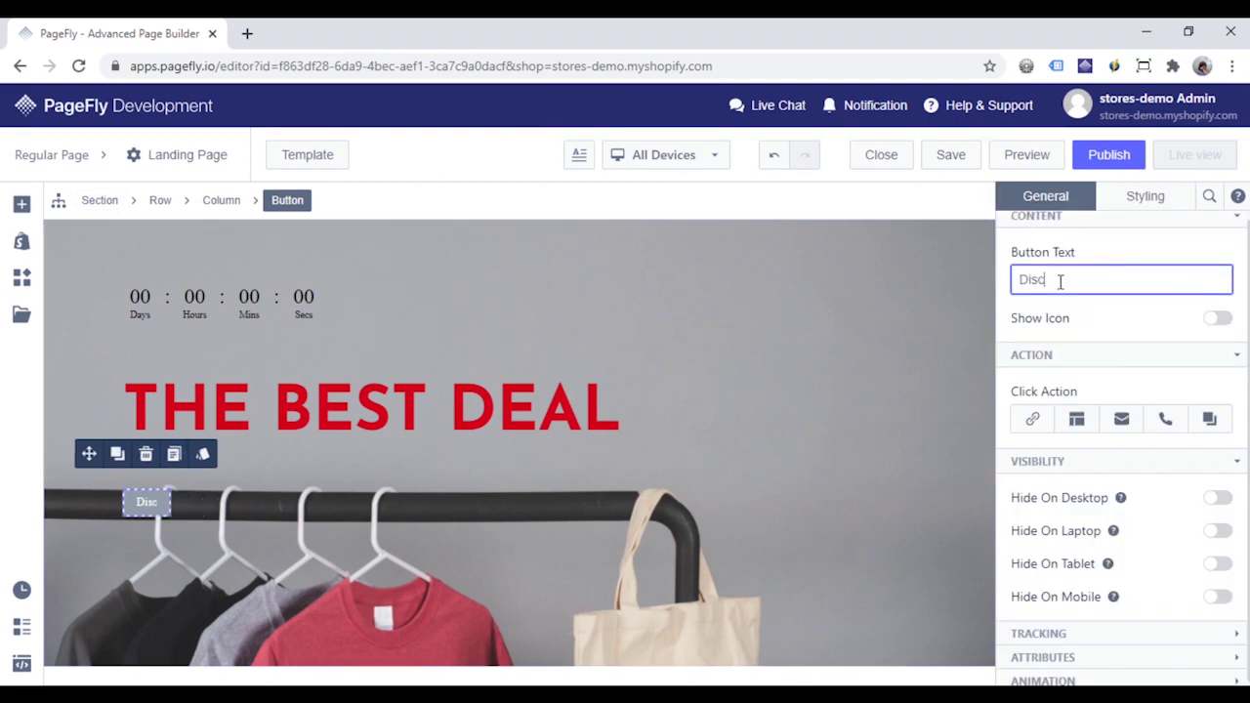
key("BackSpace")
type("cover all")
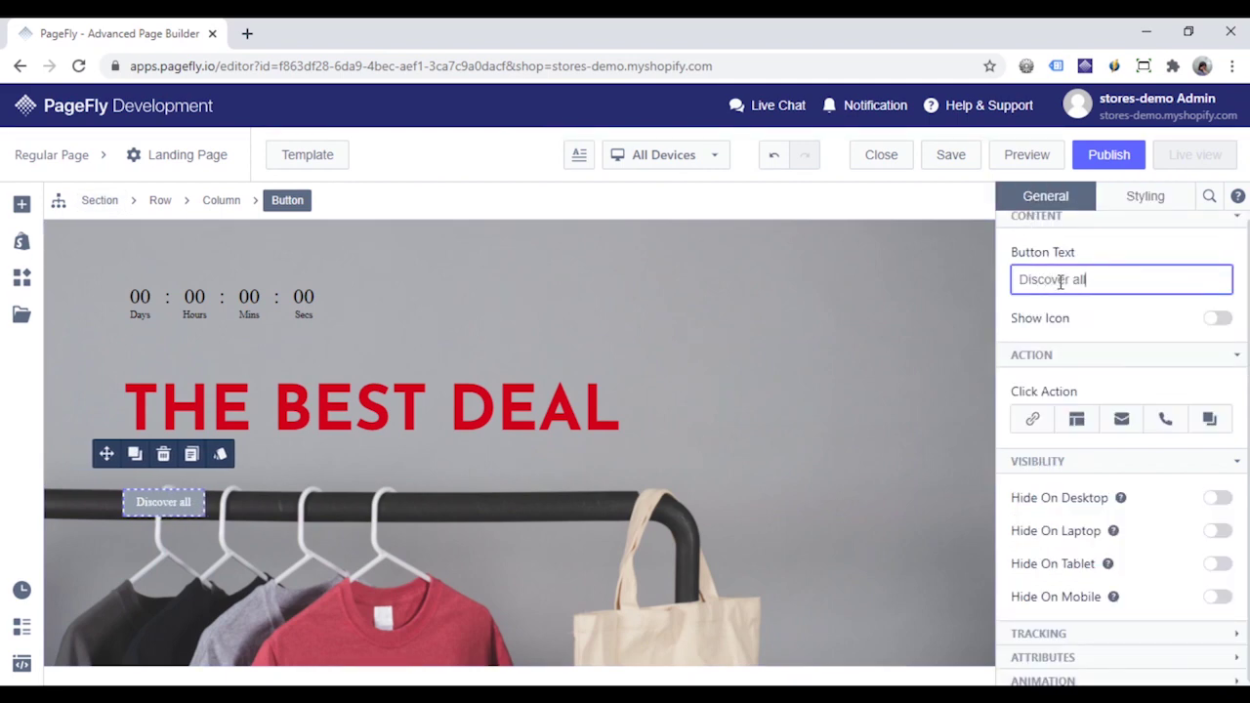
Add an angle-double-right icon to the button, positioned right of the text.
left_click(1216, 320)
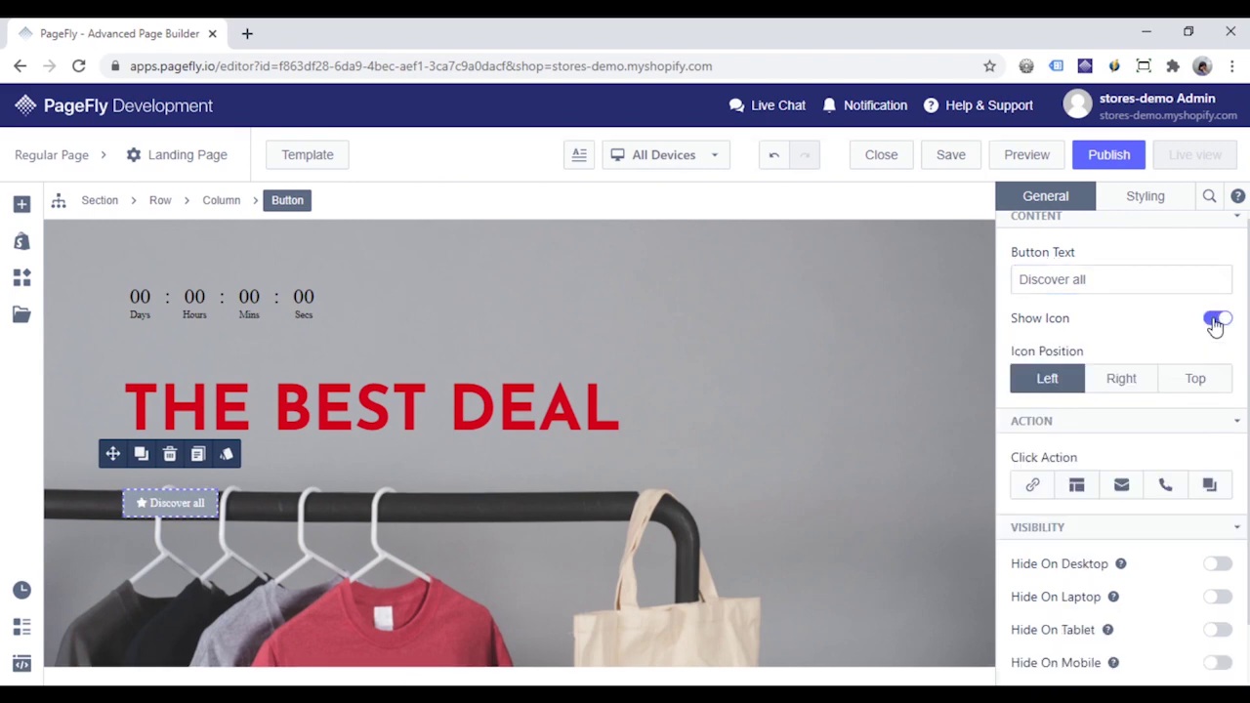
left_click(139, 503)
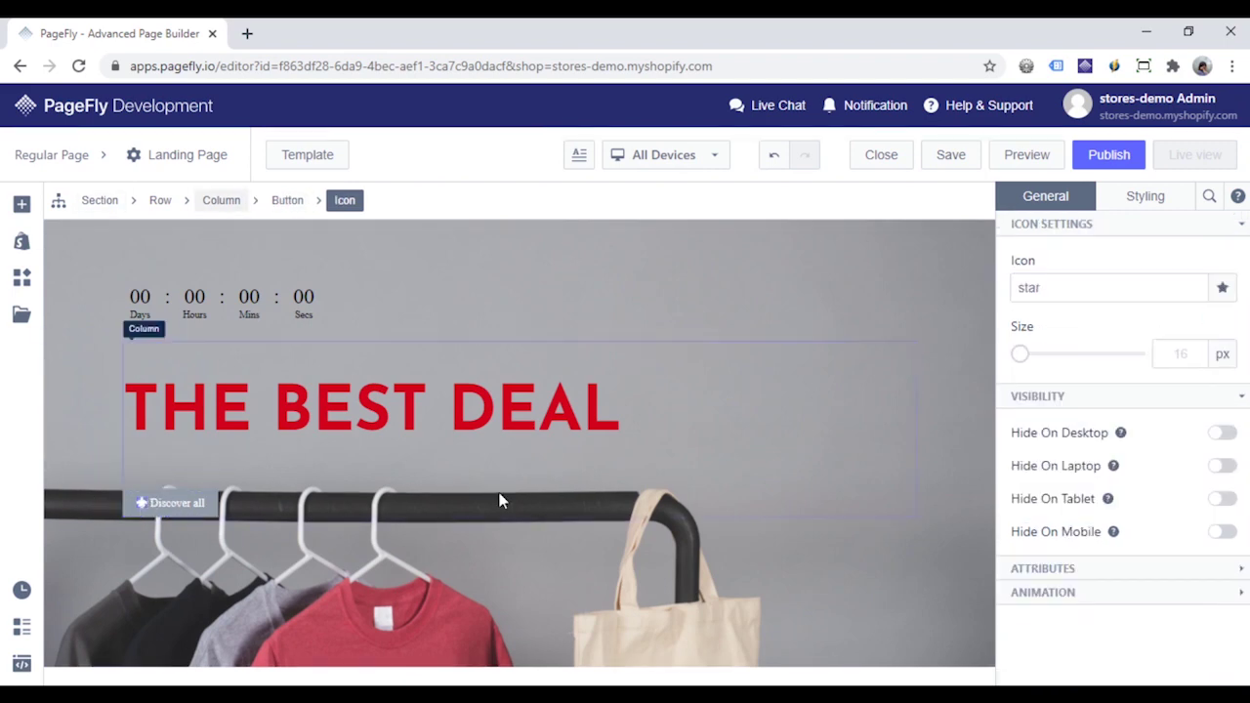
left_click(1222, 289)
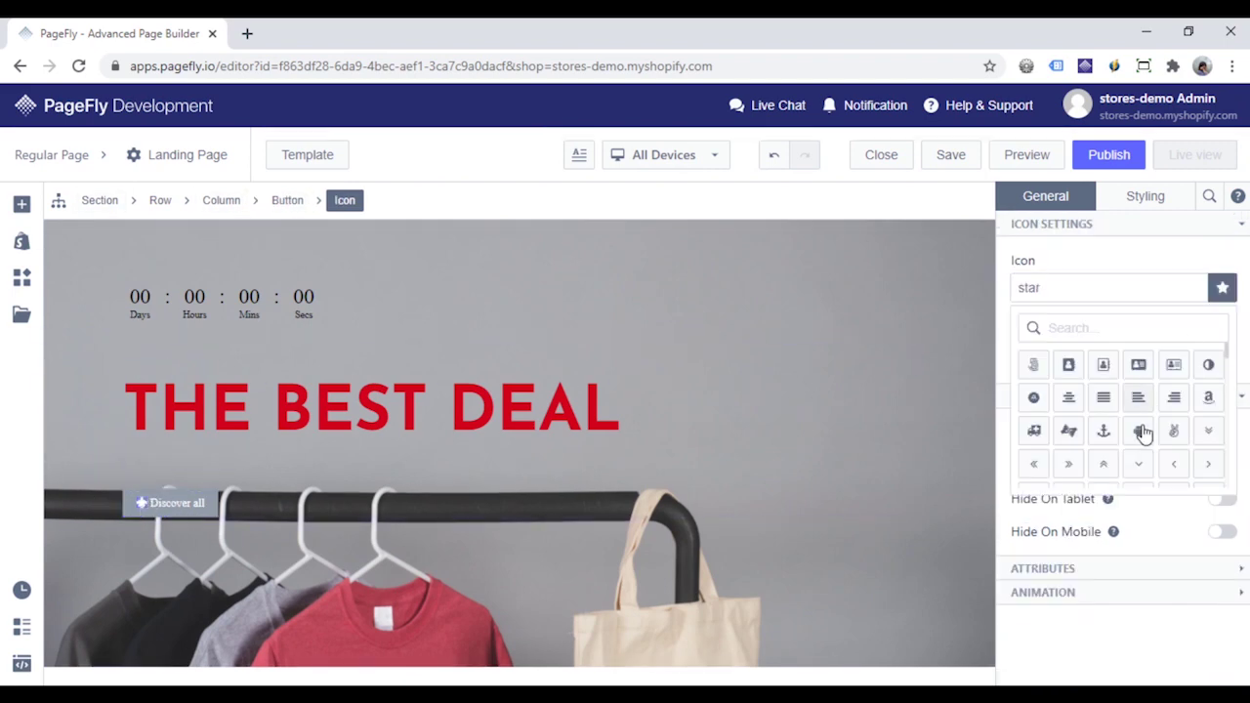
left_click(1068, 465)
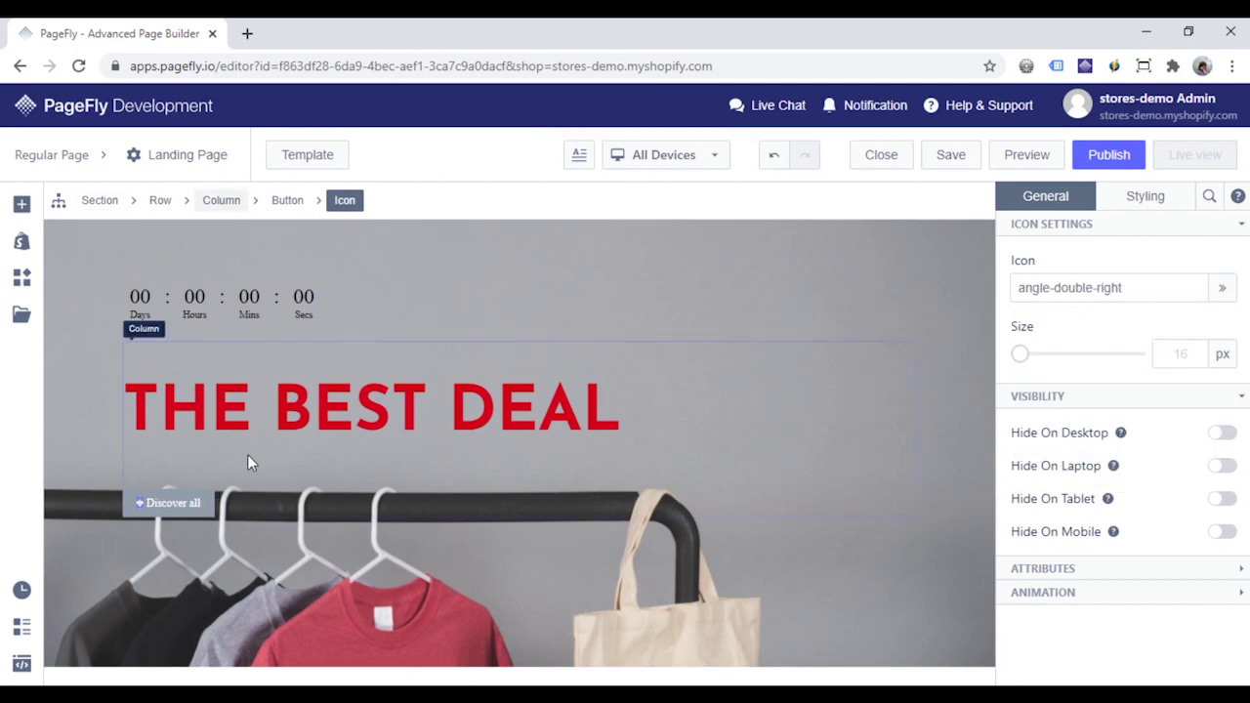
left_click(173, 503)
left_click(1148, 401)
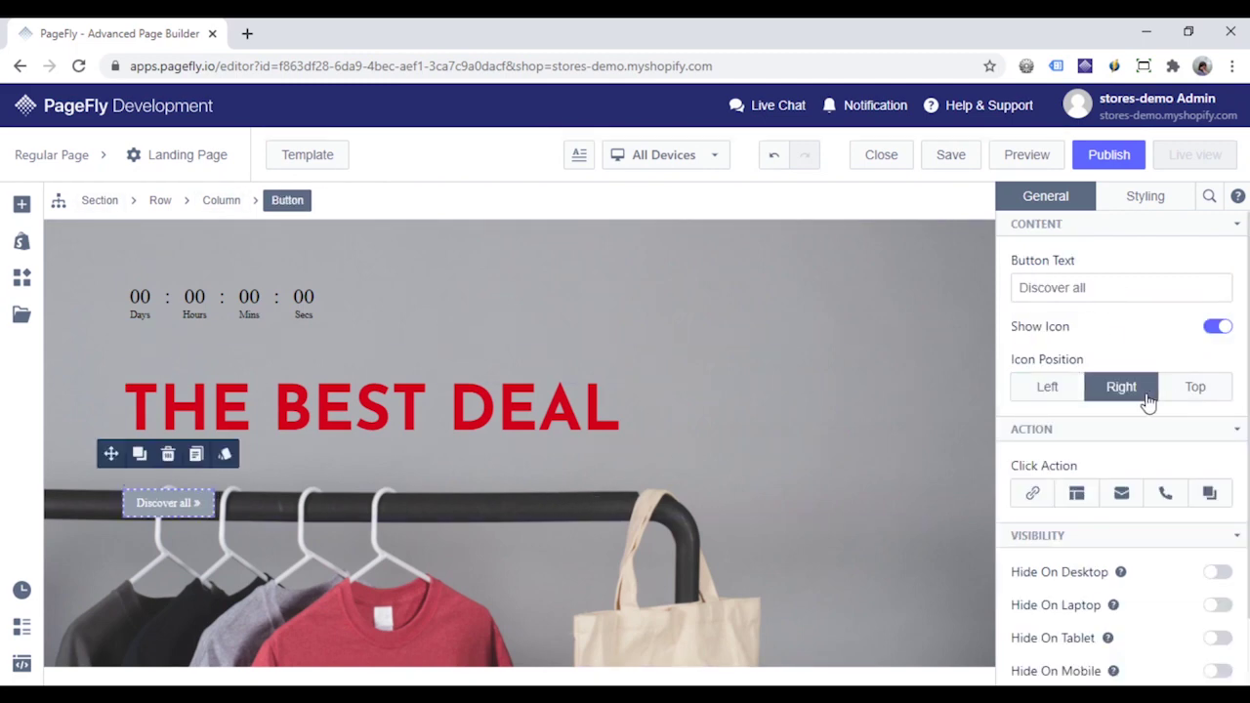
Give the button padding of 20 px top and bottom, 40 px left and right.
left_click(1158, 198)
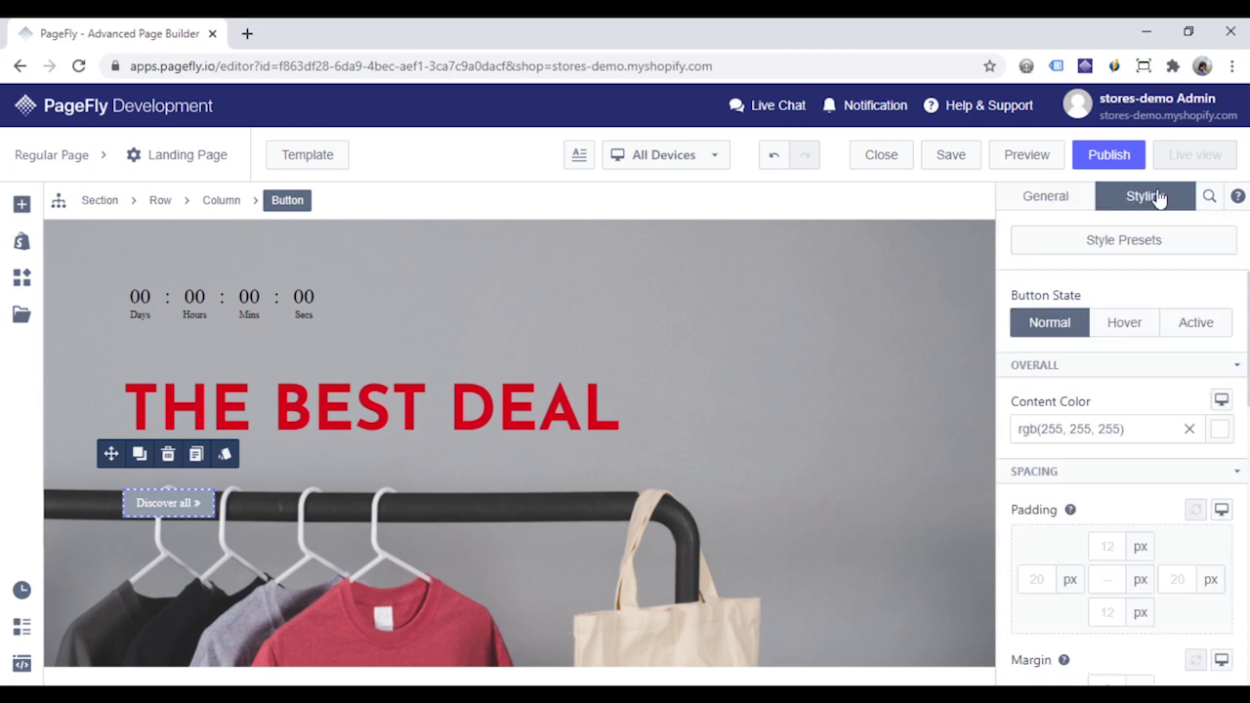
scroll(1148, 412, "down", 4)
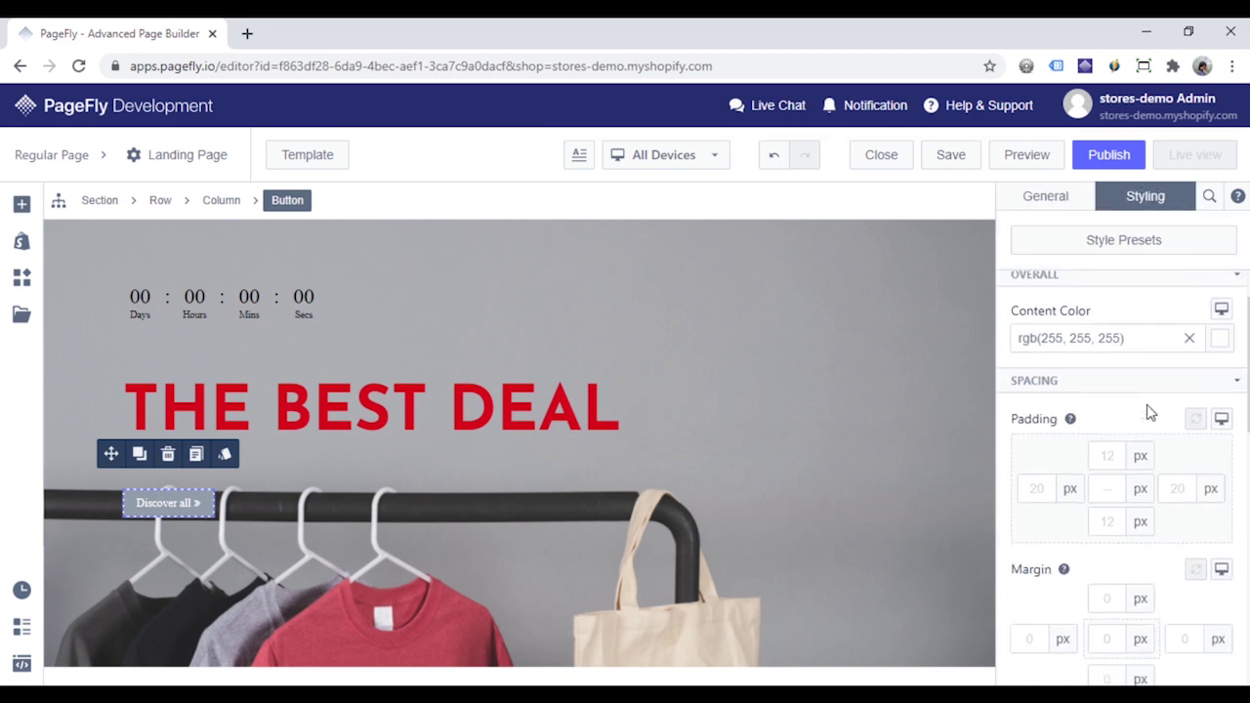
scroll(1143, 408, "up", 2)
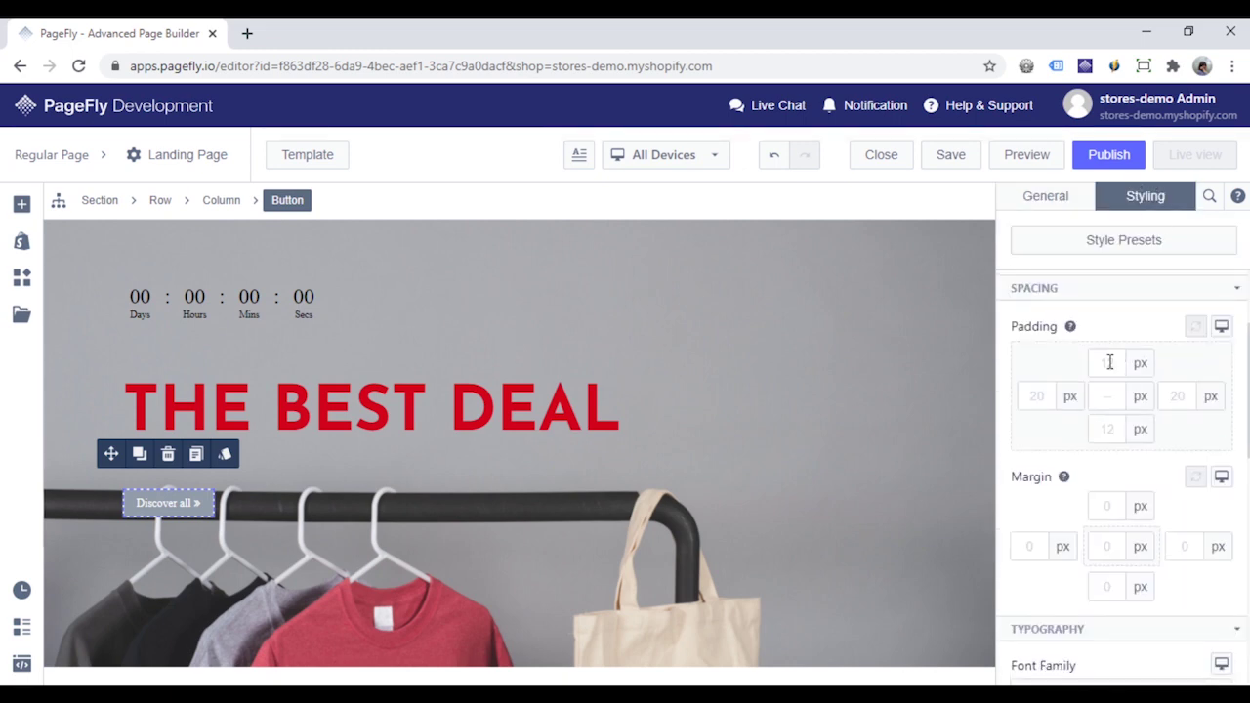
left_click(1108, 361)
type("20")
left_click(1109, 428)
type("20")
left_click(1045, 397)
type("40")
left_click(1168, 398)
type("40")
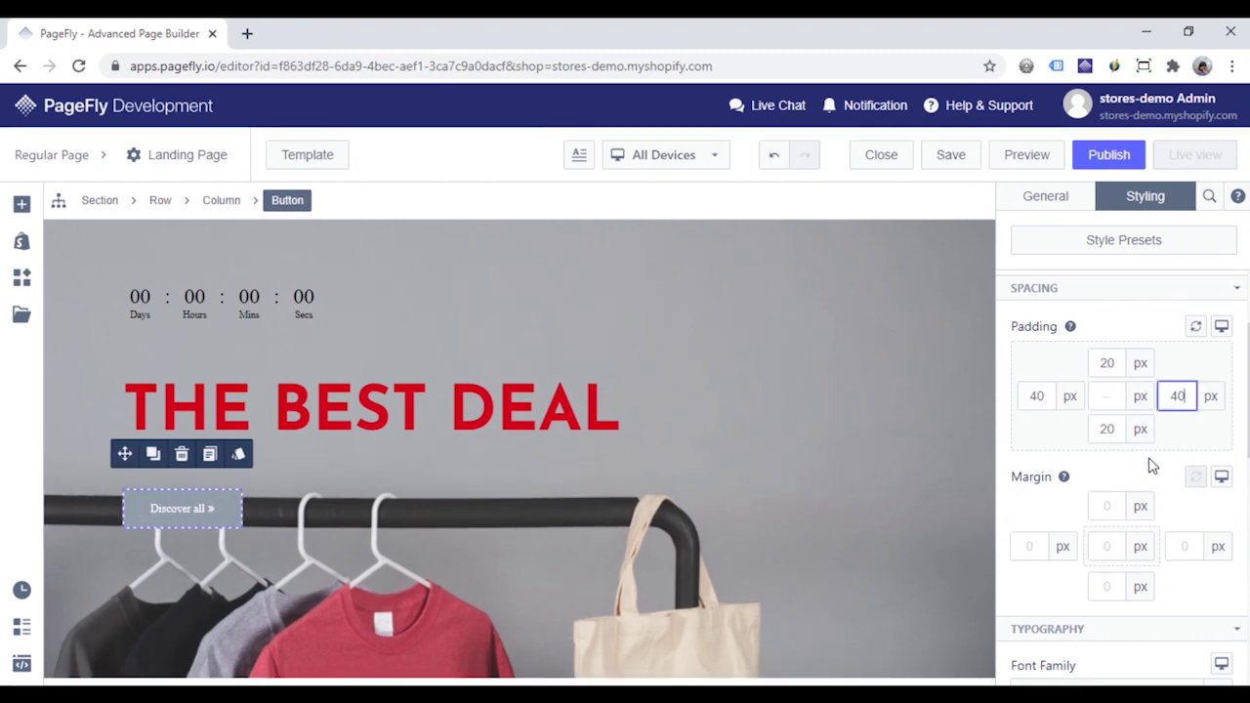
Set the button text to Roboto at 18 px.
scroll(1151, 466, "down", 5)
left_click(1169, 417)
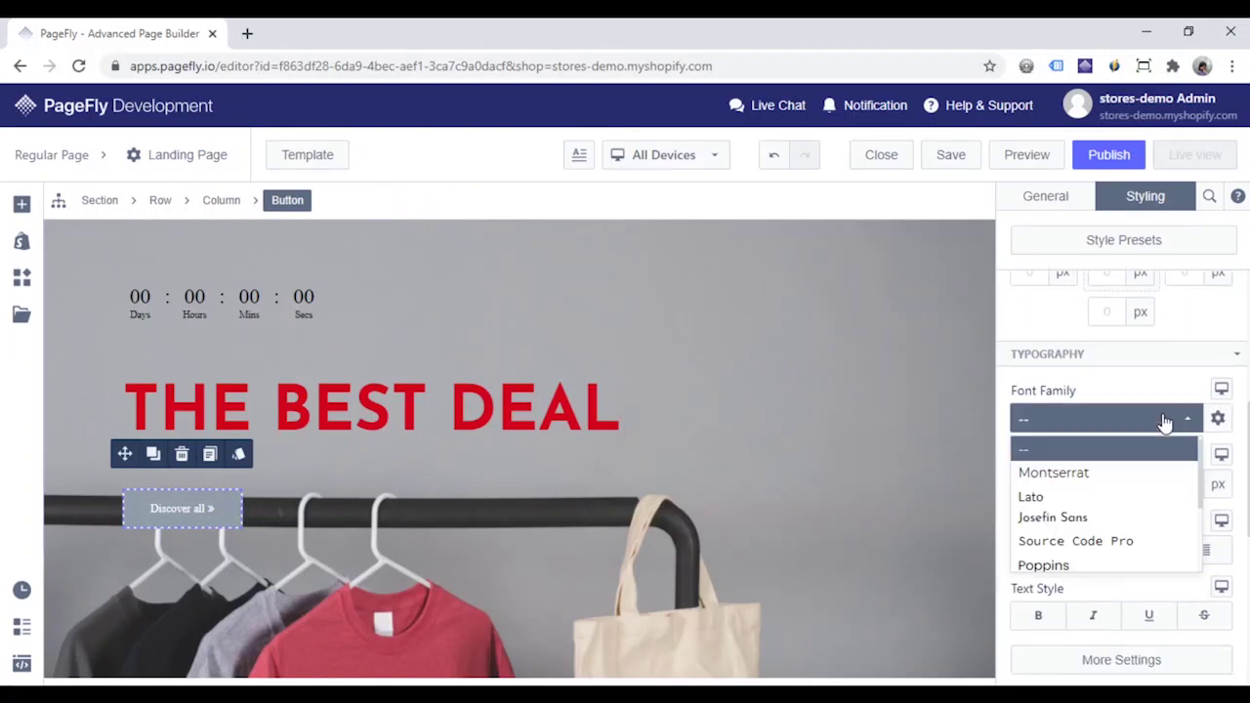
scroll(1098, 522, "down", 2)
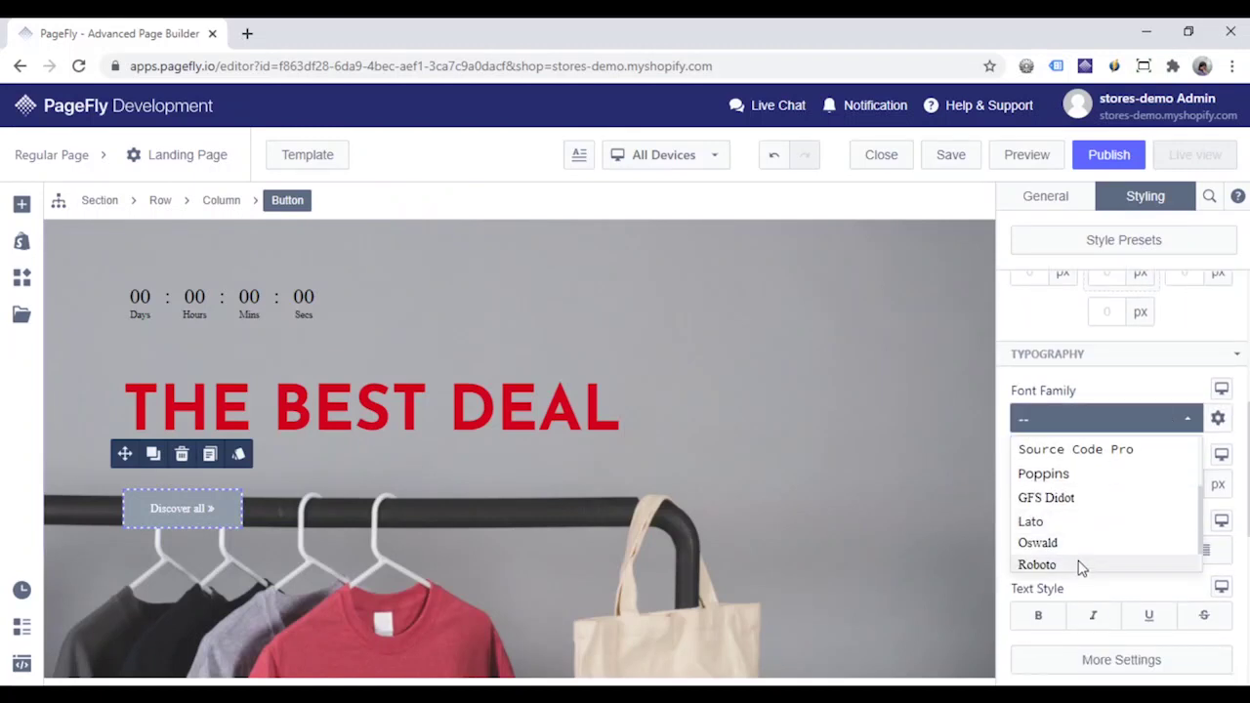
left_click(1079, 565)
left_click(1179, 485)
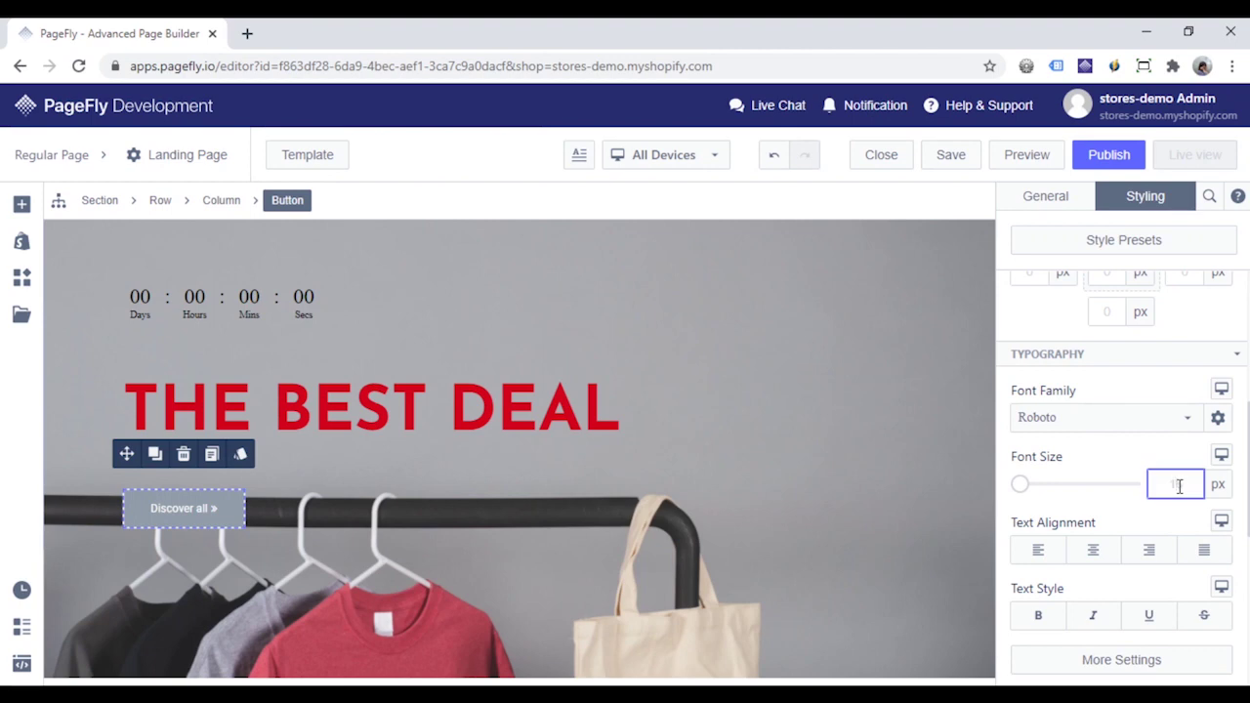
type("18")
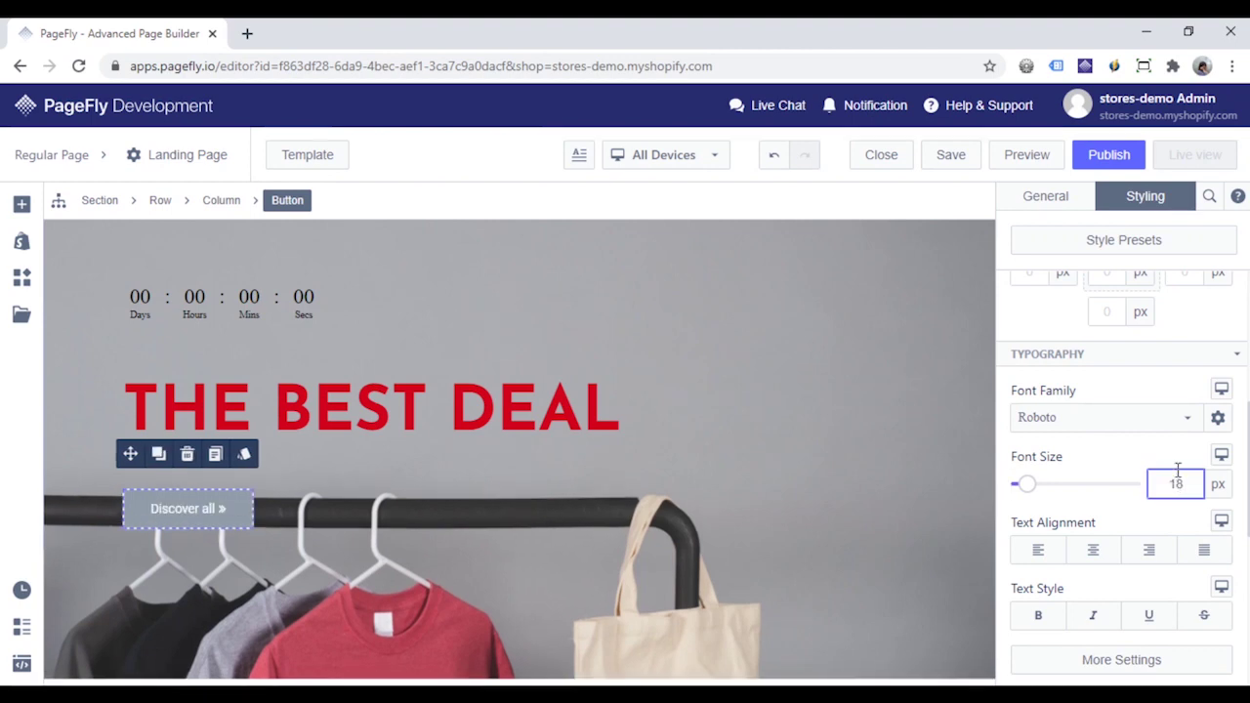
Set the button background to dark blue rgb(0, 59, 126).
scroll(1105, 483, "down", 3)
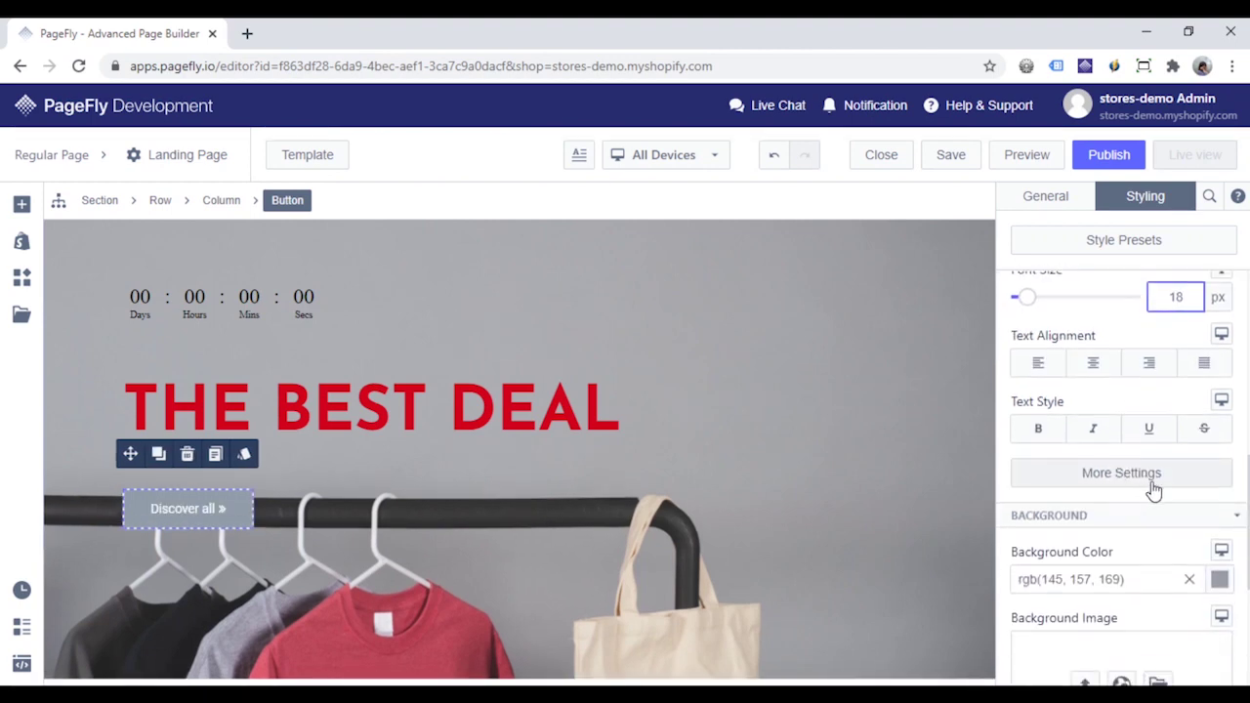
left_click(1221, 492)
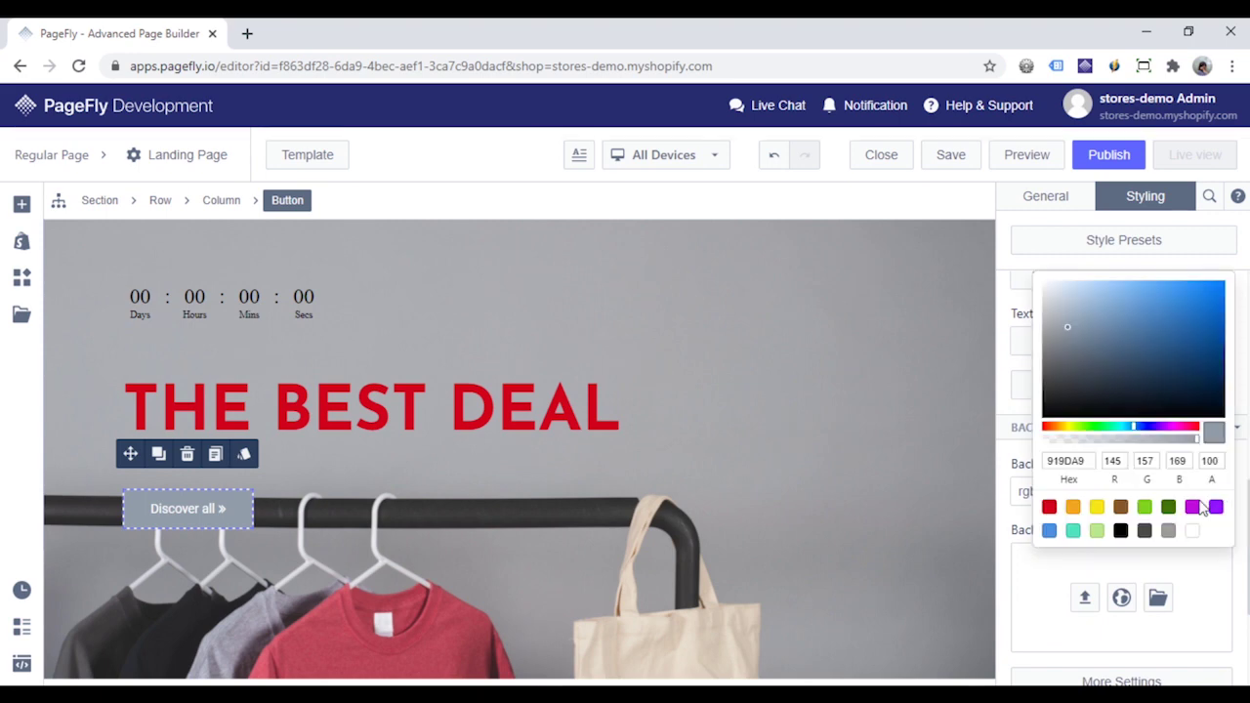
left_click(1049, 531)
left_click_drag(1168, 297, 1228, 356)
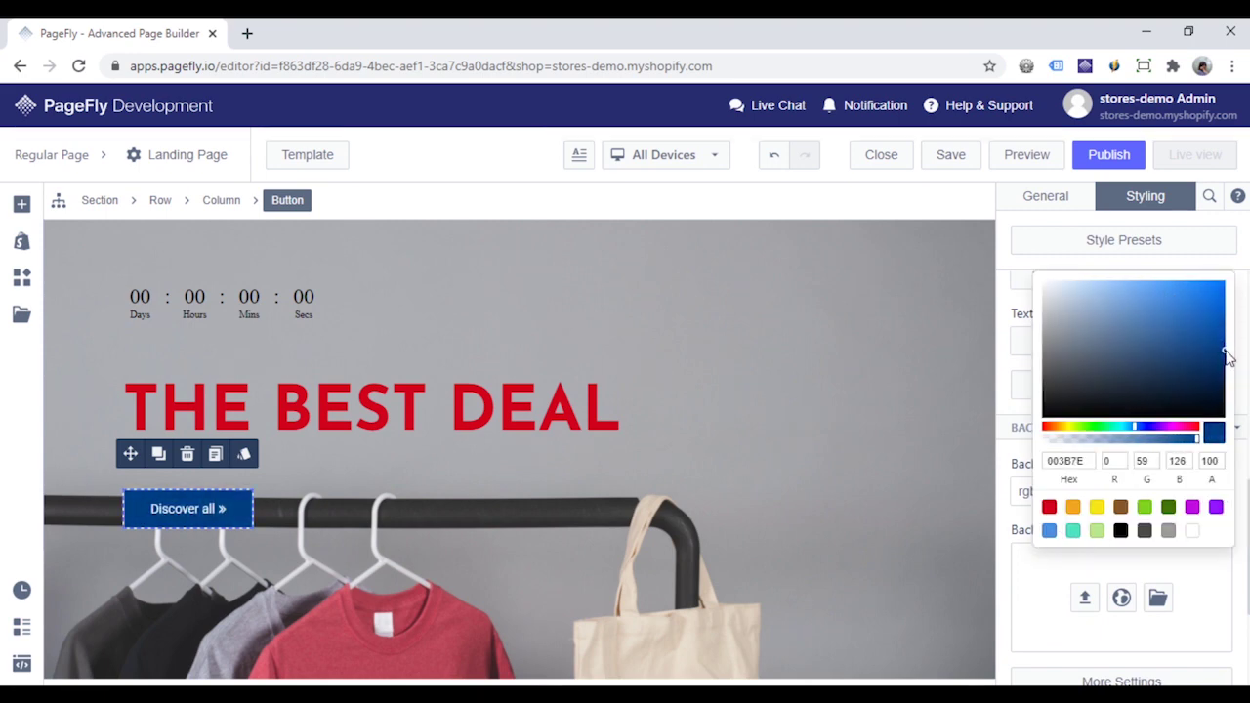
left_click(1009, 398)
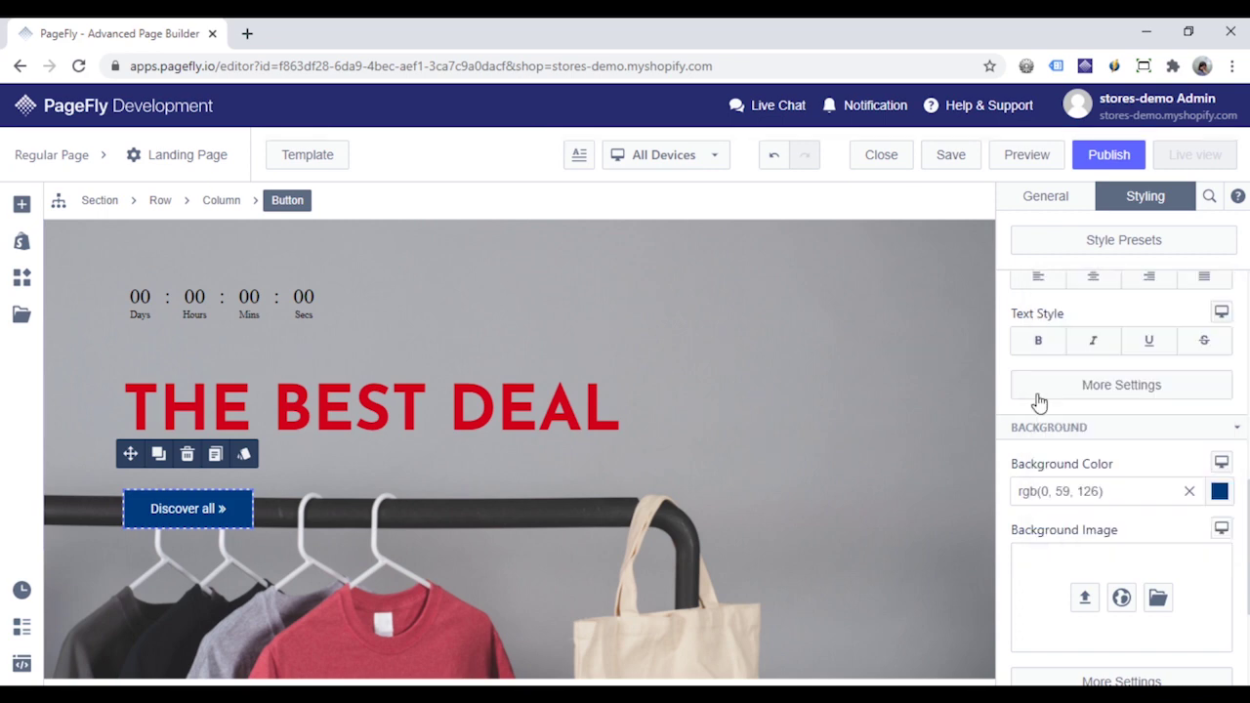
Give the button a solid border of width 0 and 30 px corner radius.
scroll(1153, 446, "down", 3)
scroll(1156, 434, "down", 2)
left_click(1043, 423)
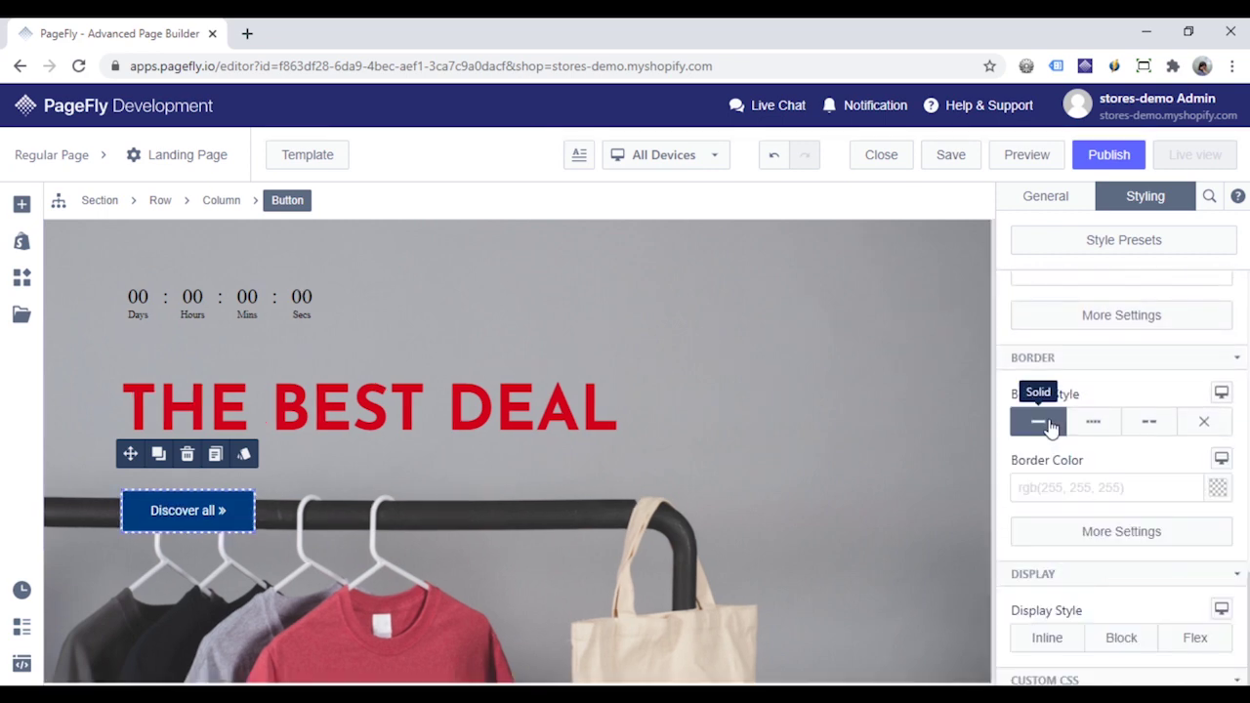
left_click(1151, 537)
left_click(856, 469)
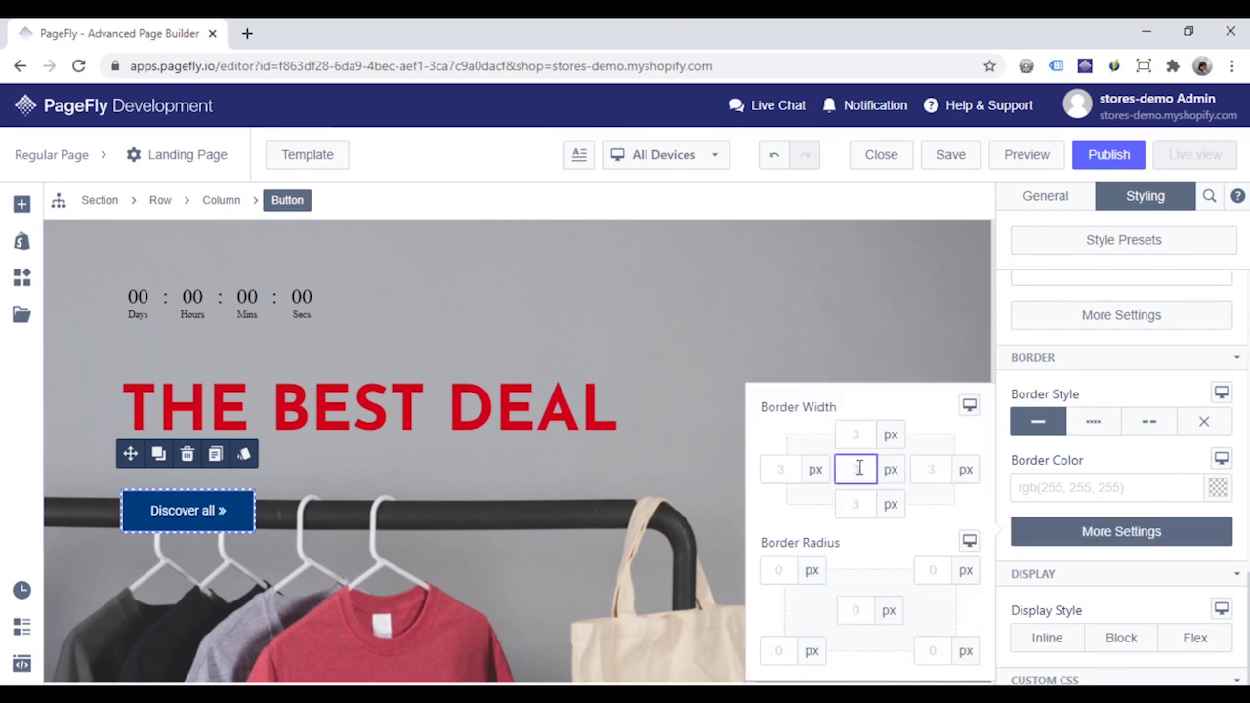
type("0")
left_click(863, 610)
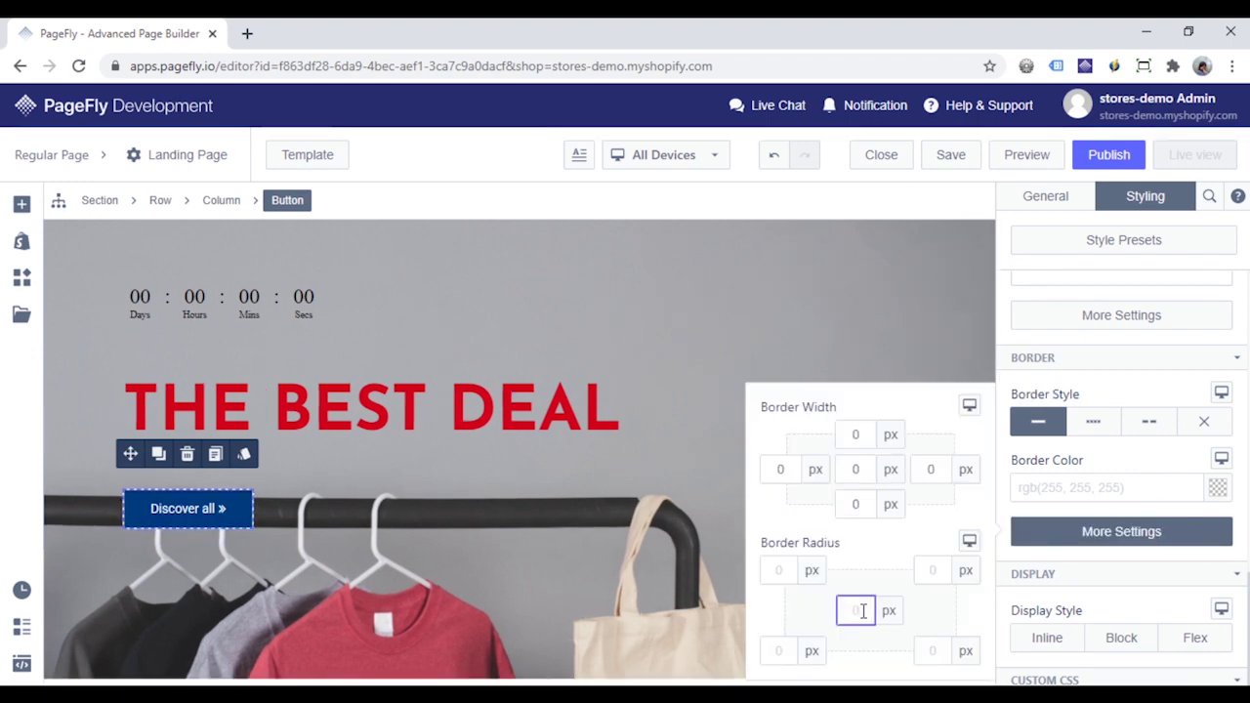
type("30")
left_click(1132, 395)
scroll(1133, 391, "up", 15)
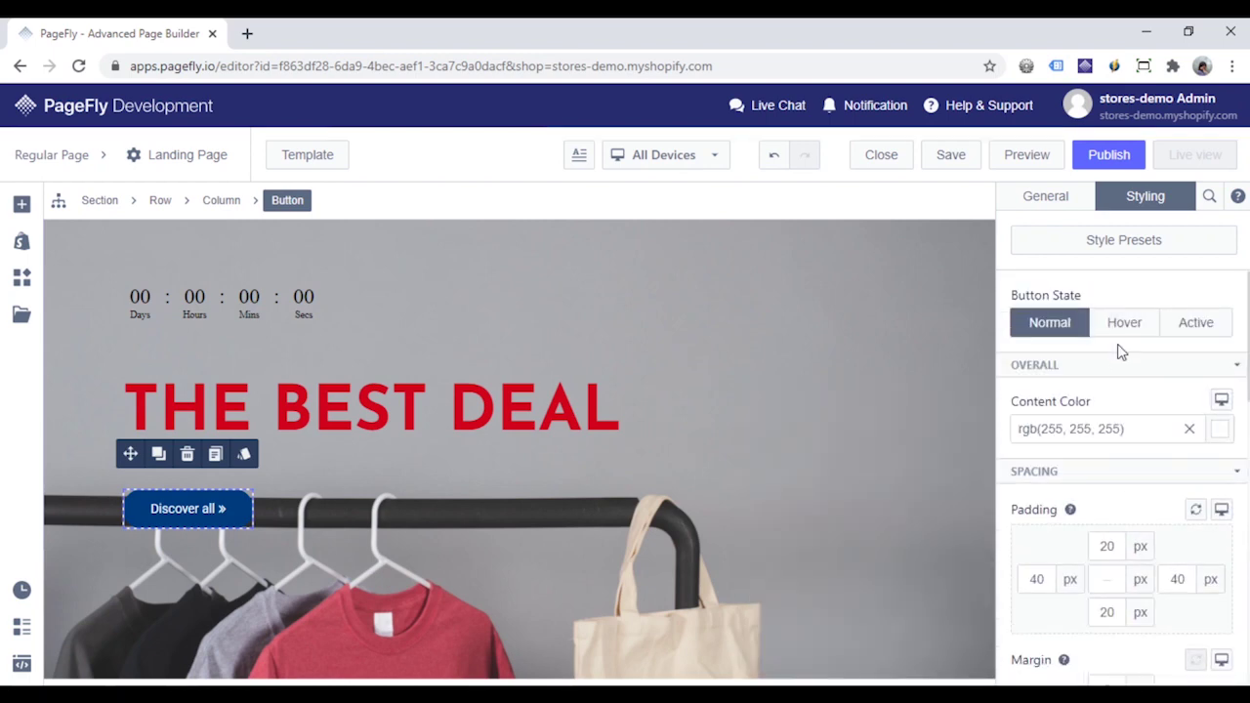
Set the button's hover-state background colour to blue rgb(11, 86, 172).
left_click(1122, 323)
scroll(1138, 430, "down", 10)
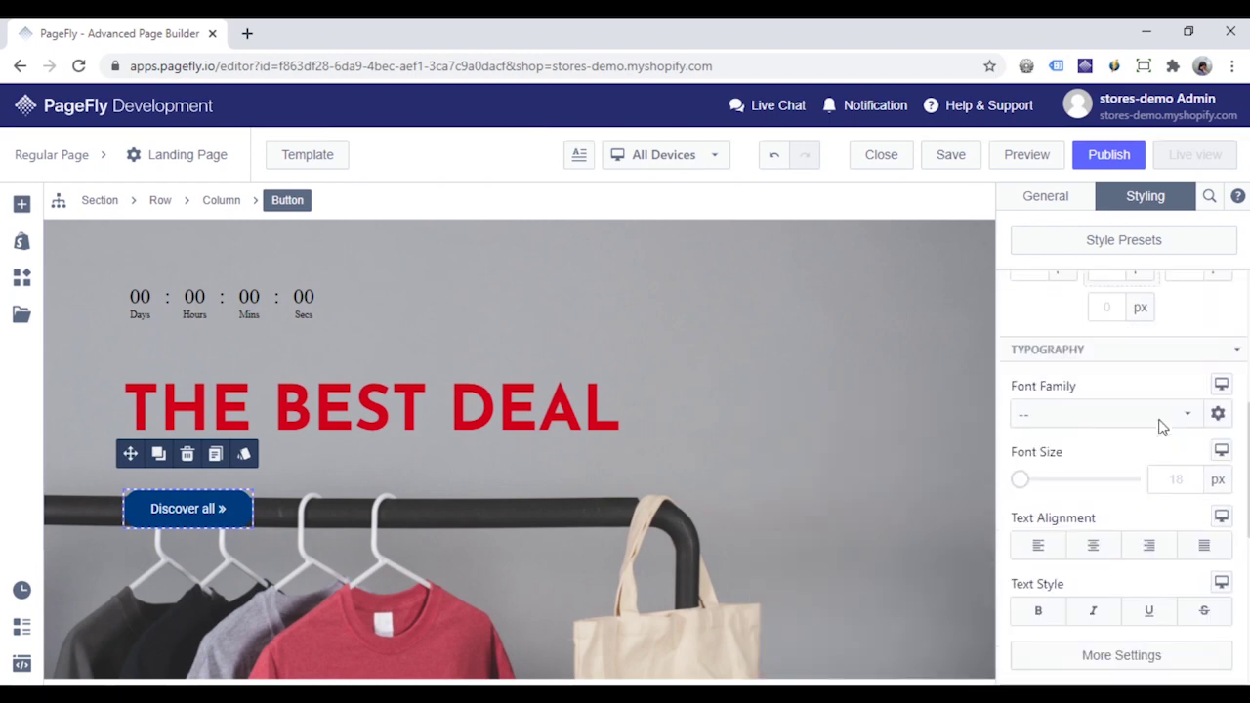
scroll(1159, 424, "down", 1)
scroll(1158, 427, "up", 1)
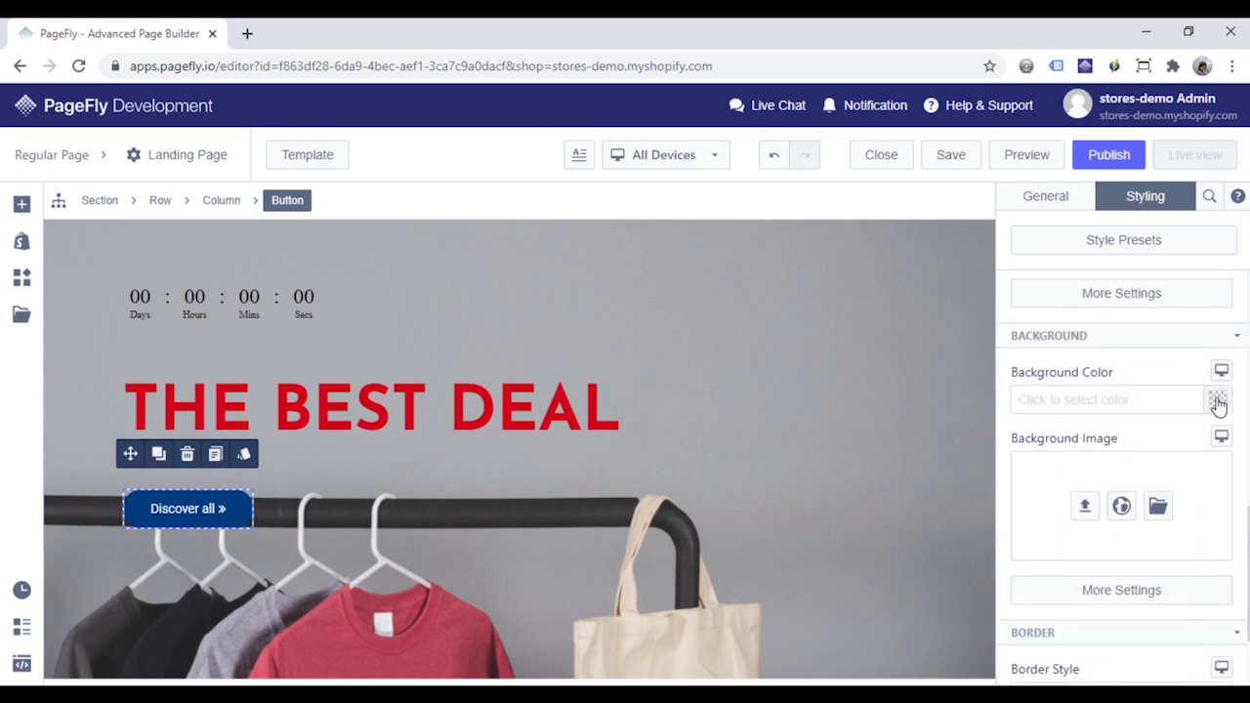
left_click(1217, 403)
left_click(1048, 532)
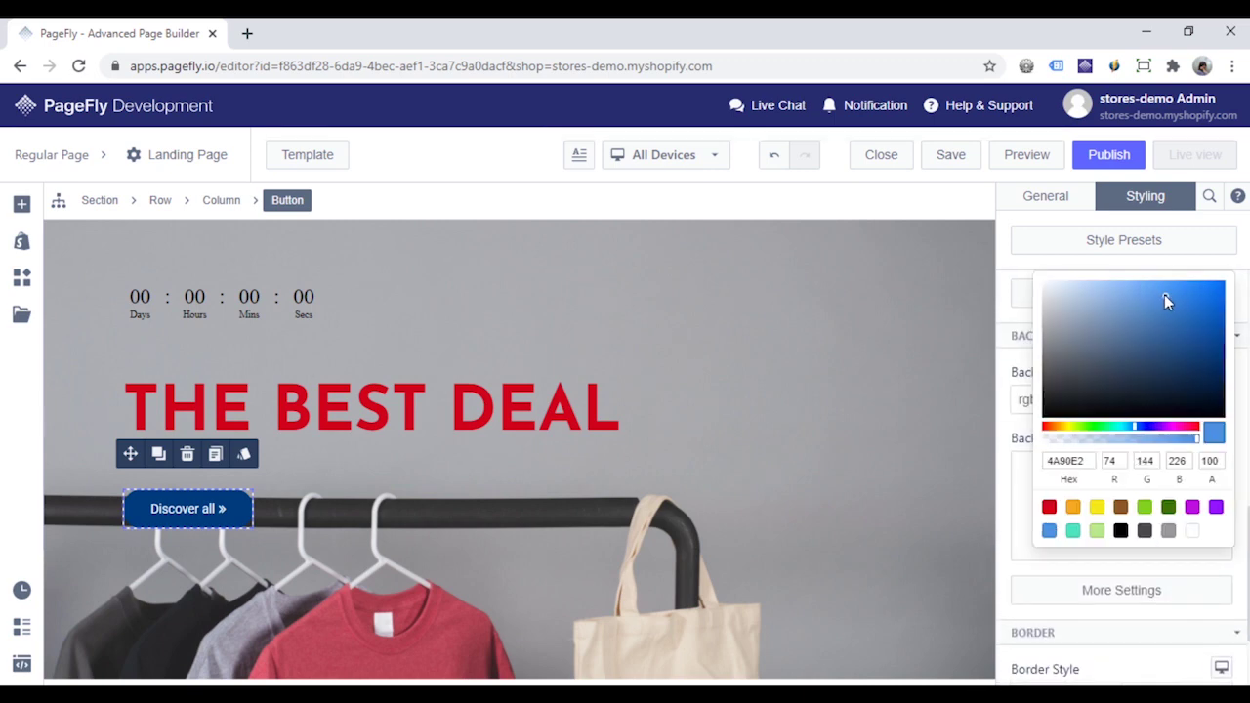
left_click_drag(1165, 294, 1215, 332)
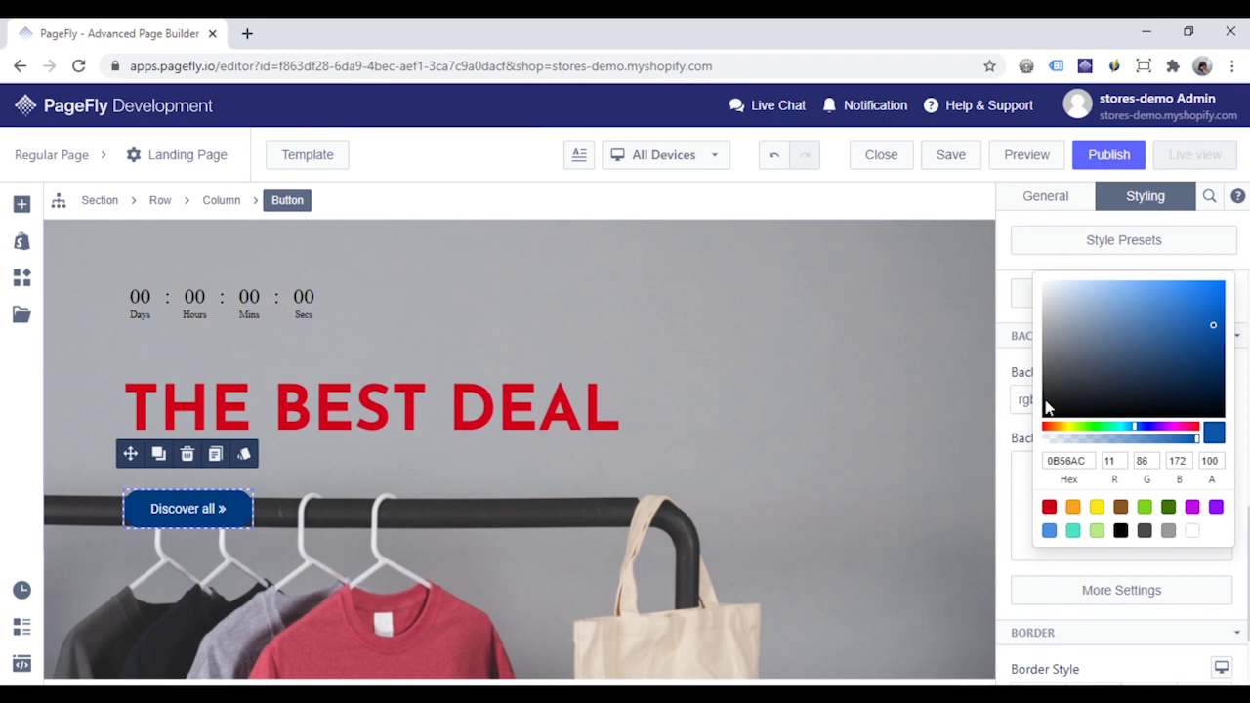
left_click(1012, 432)
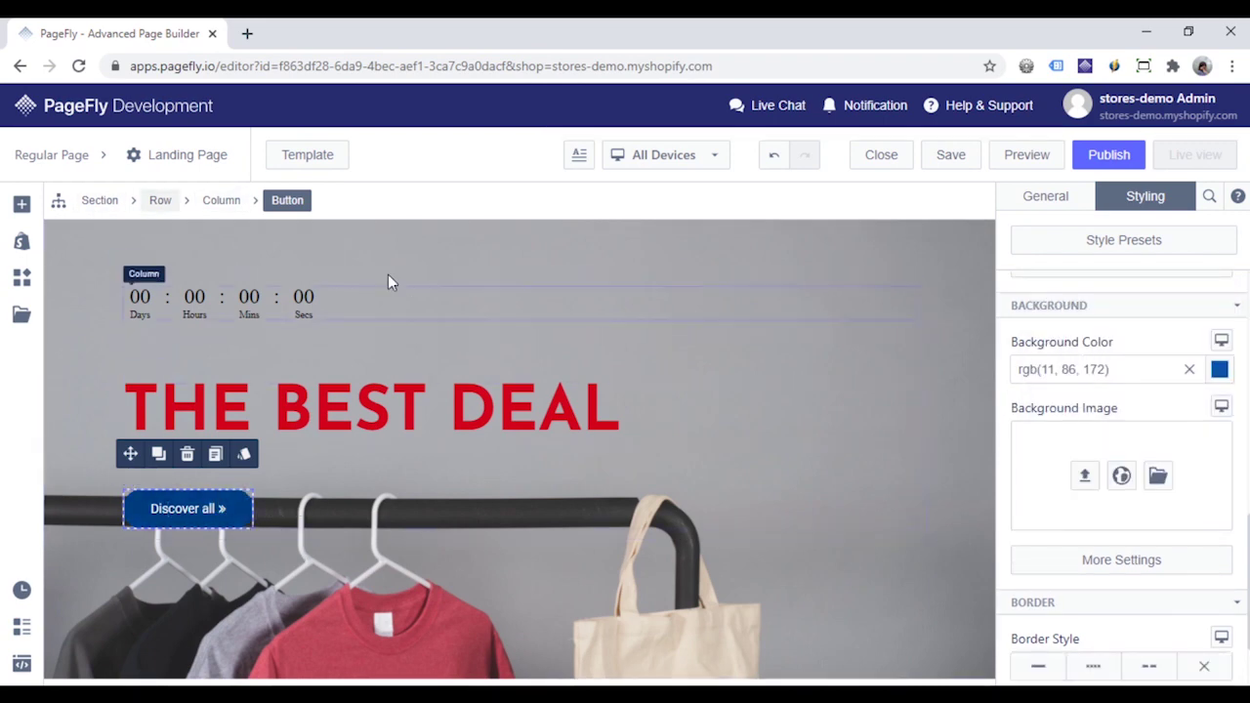
Give the countdown timer a semi-transparent white rgba(255, 255, 255, 0.63) background.
left_click(318, 310)
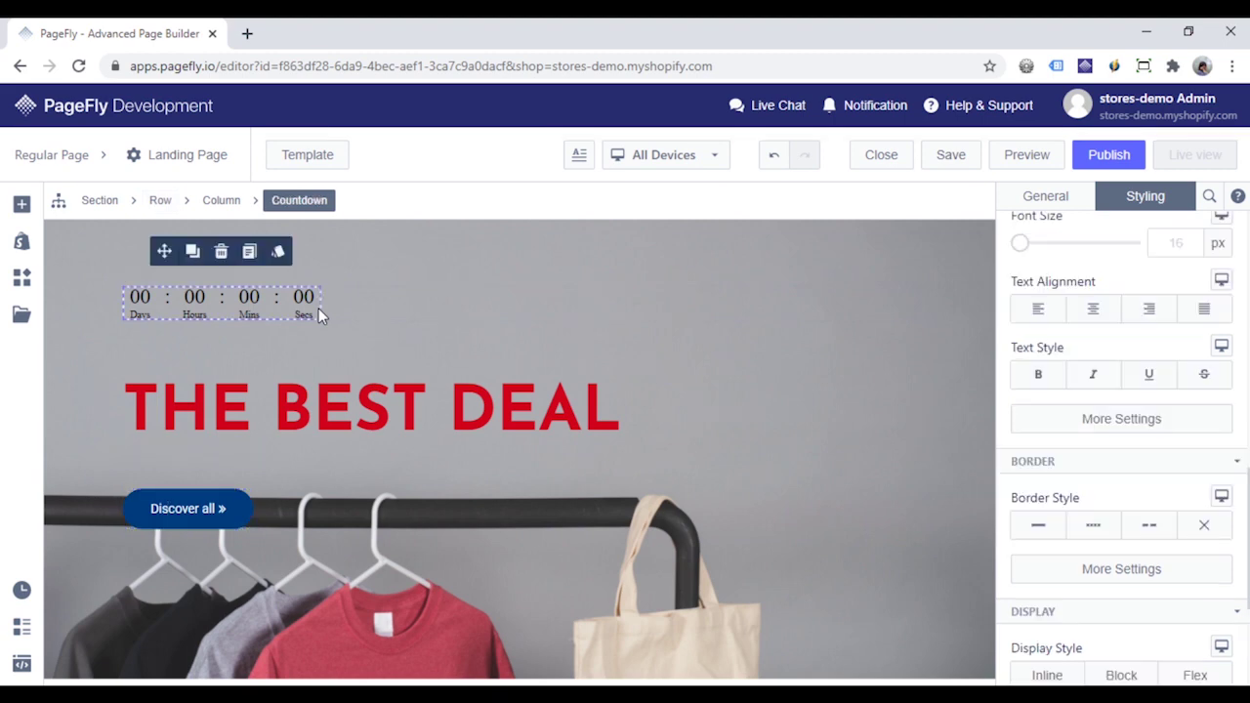
left_click(1037, 199)
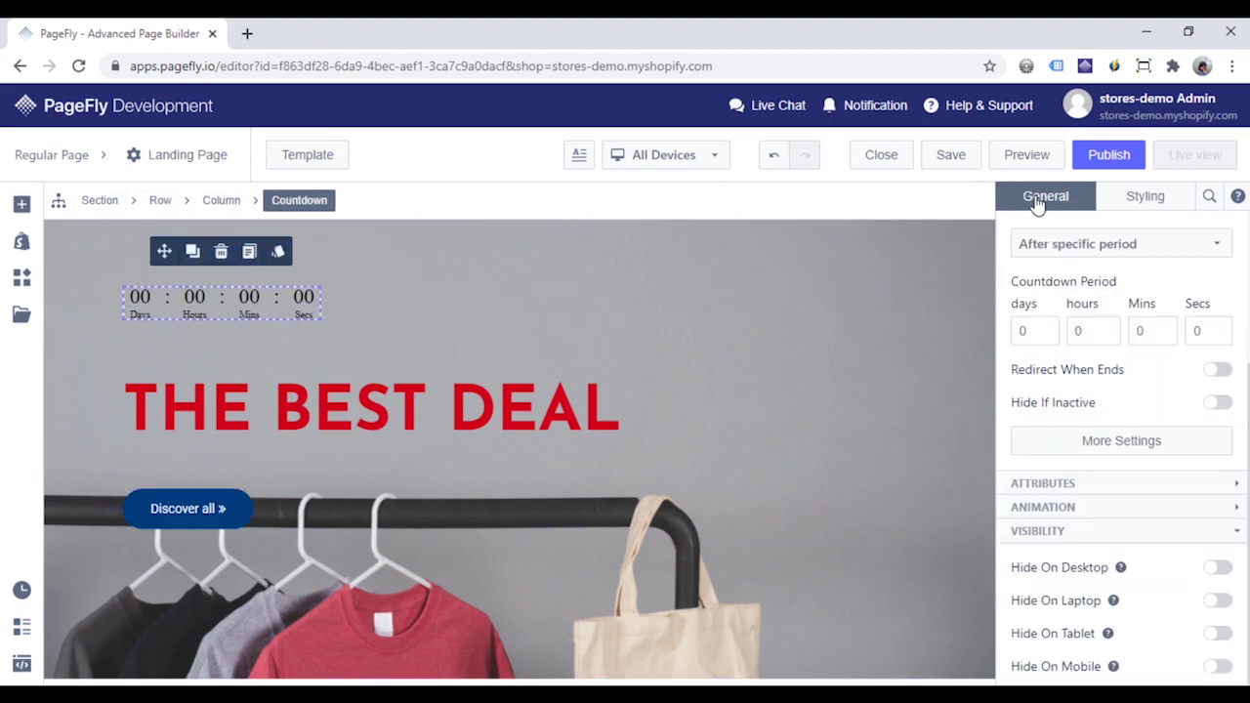
scroll(1135, 386, "up", 3)
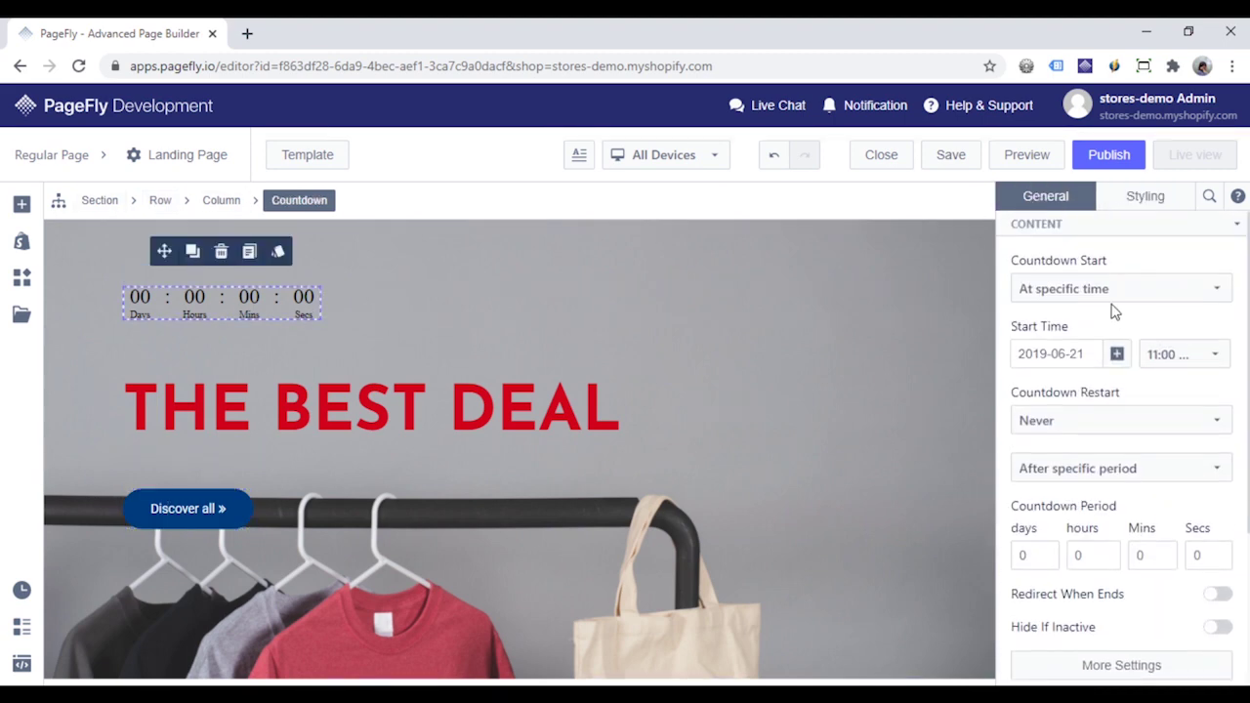
scroll(1122, 420, "down", 2)
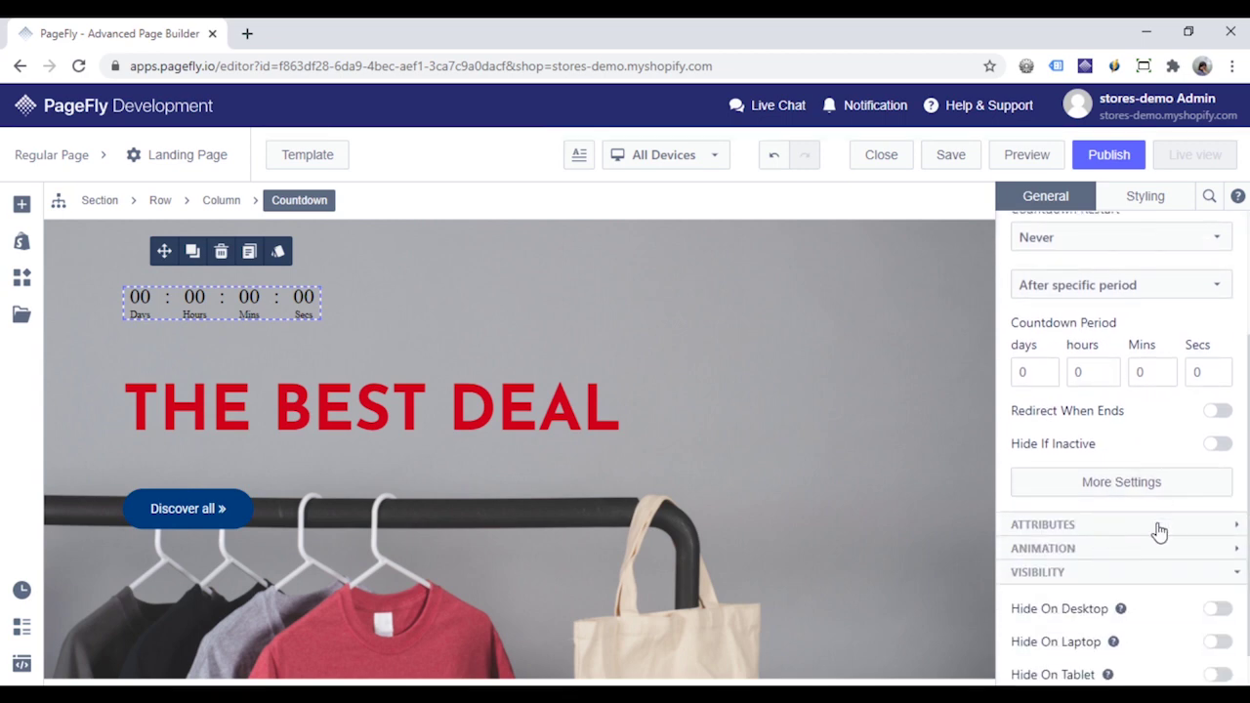
scroll(1152, 488, "up", 3)
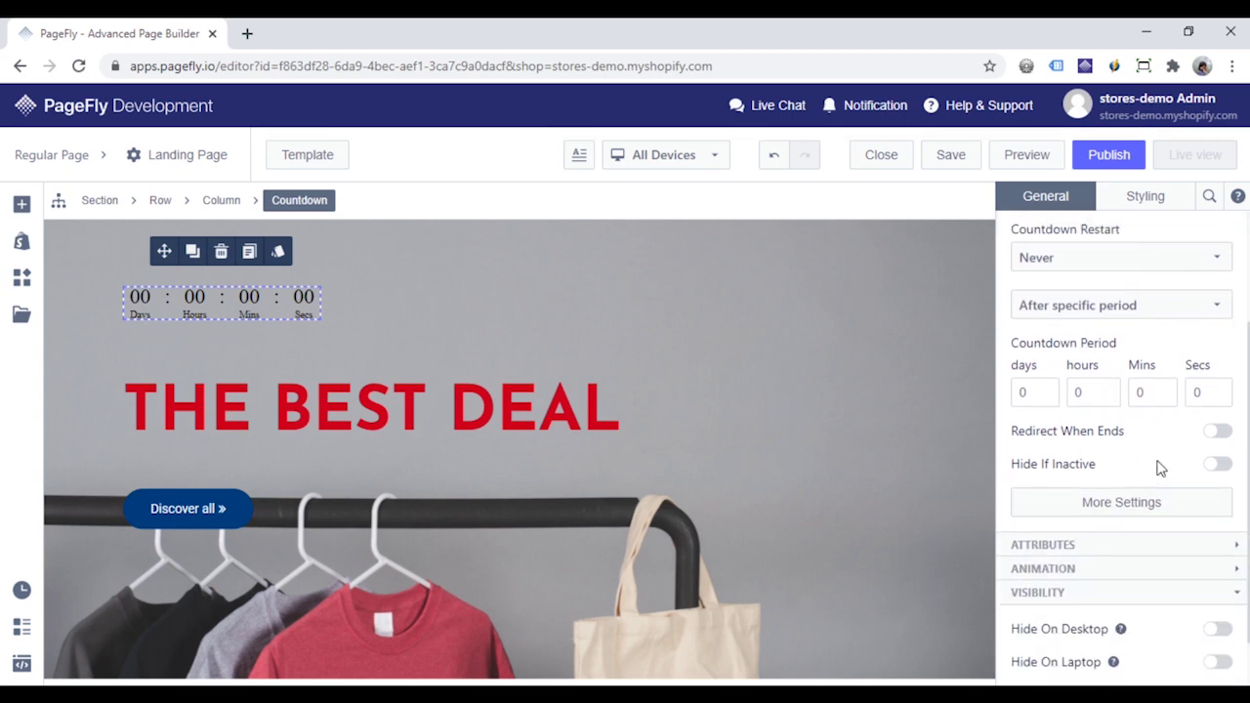
left_click(1131, 199)
scroll(1152, 508, "down", 2)
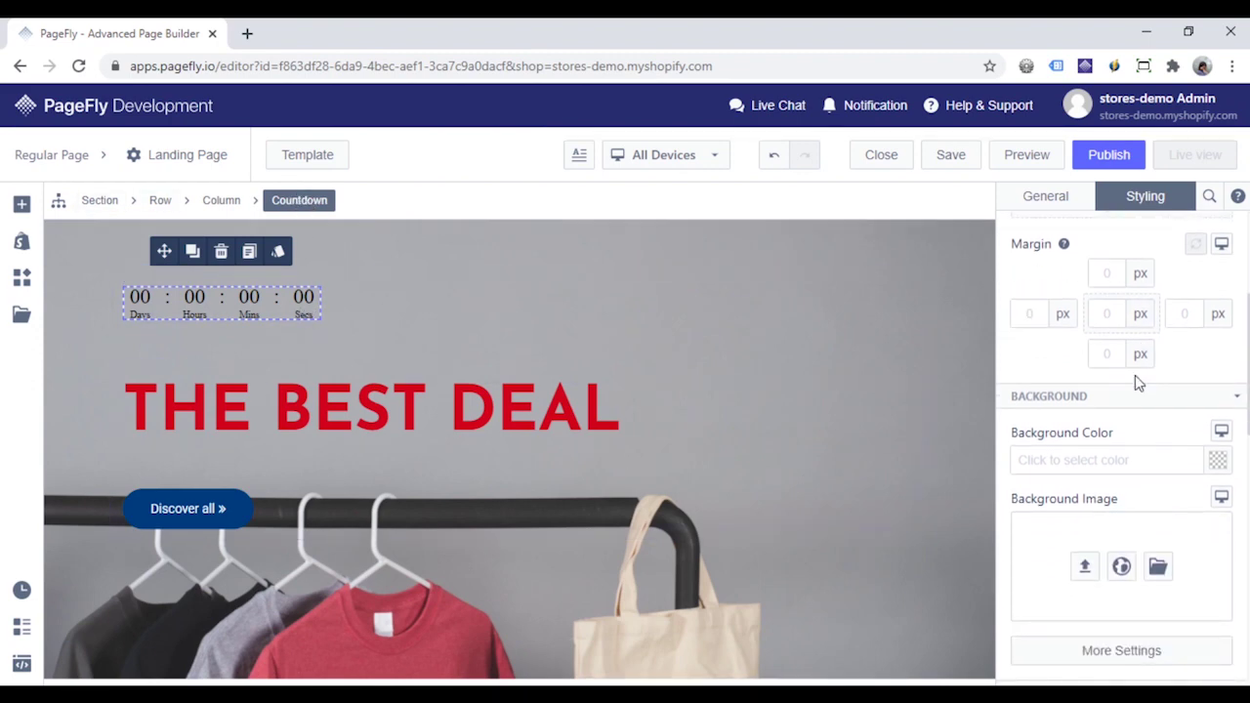
scroll(1133, 377, "down", 3)
scroll(1147, 361, "up", 2)
left_click(1216, 371)
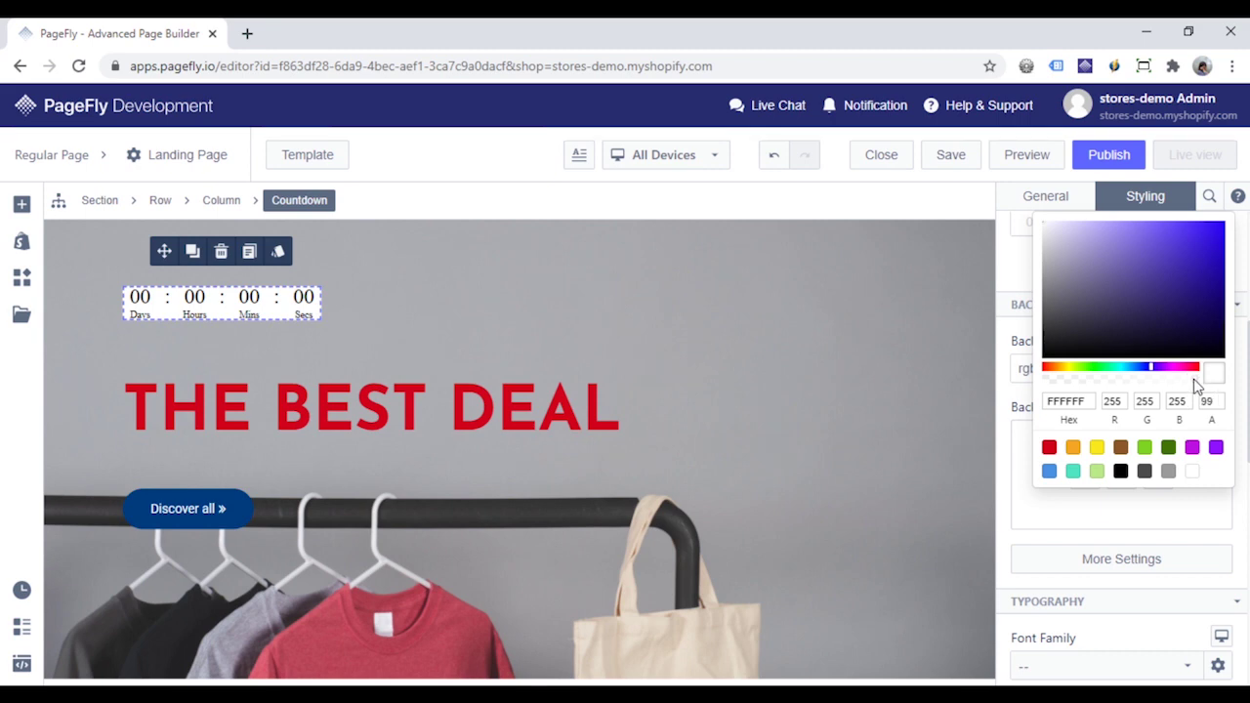
left_click_drag(1198, 387, 1147, 388)
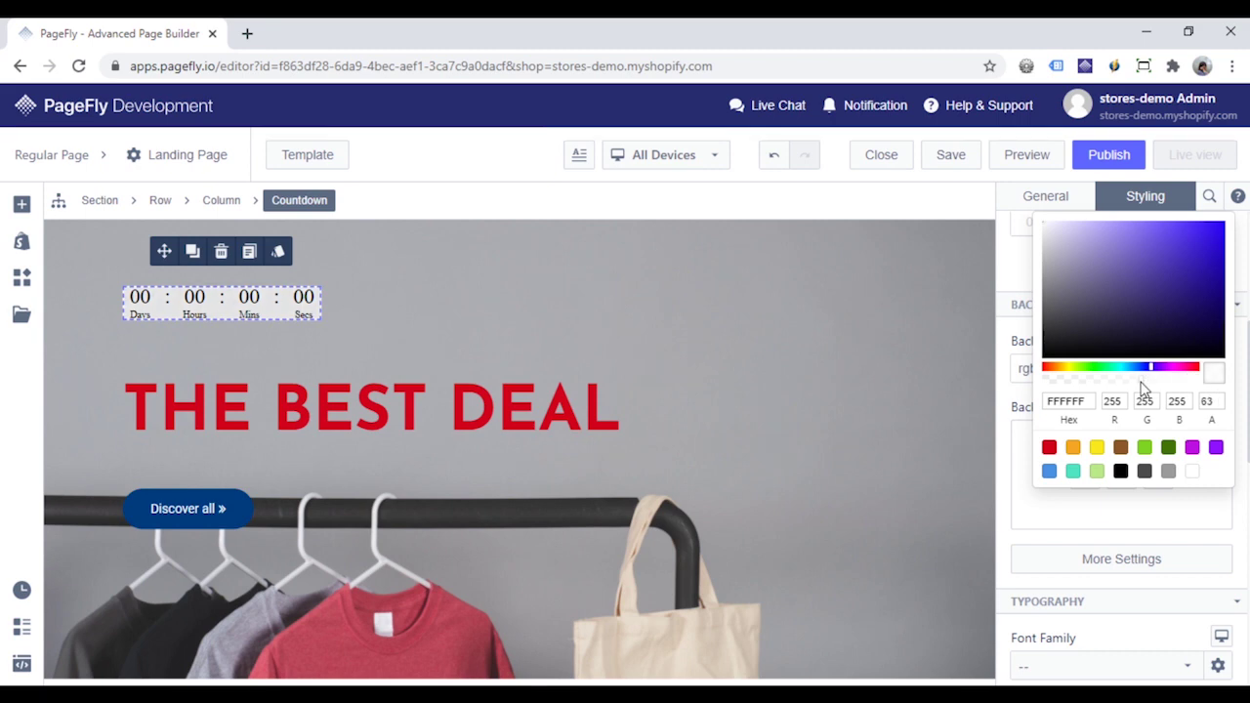
left_click(1006, 381)
scroll(1113, 369, "up", 3)
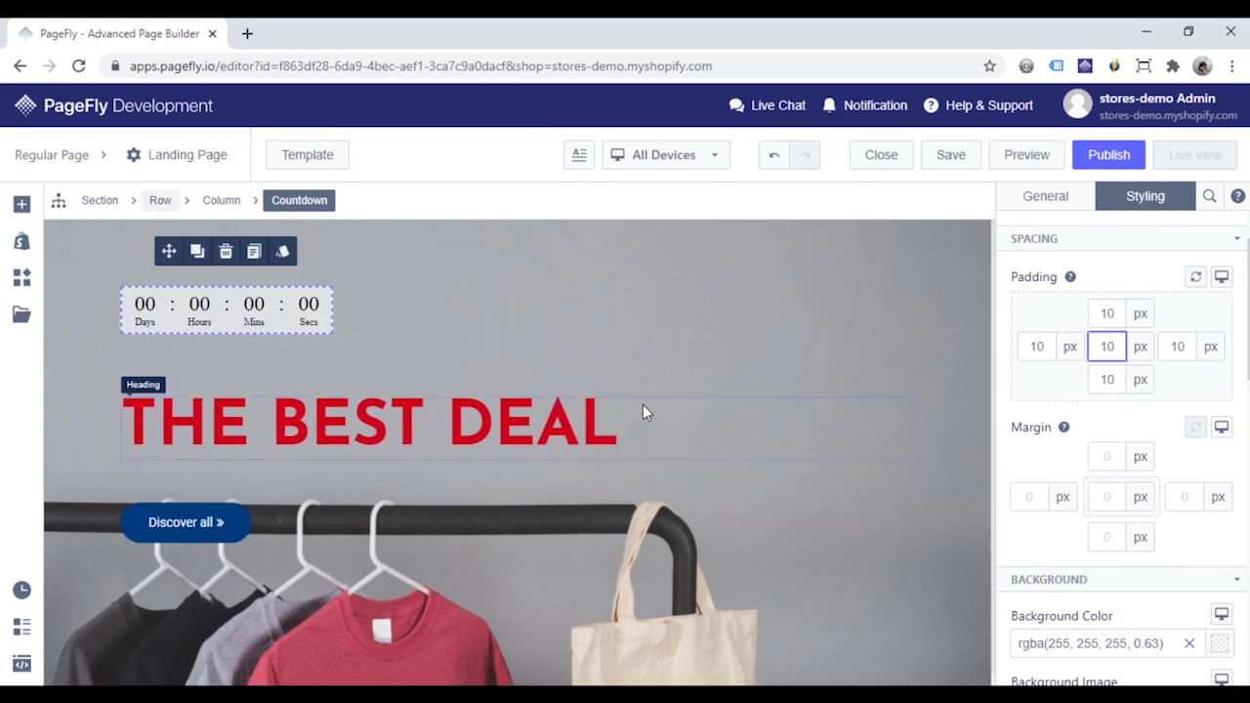
Select the hero row through the breadcrumb and set its text alignment to centre.
left_click(647, 406)
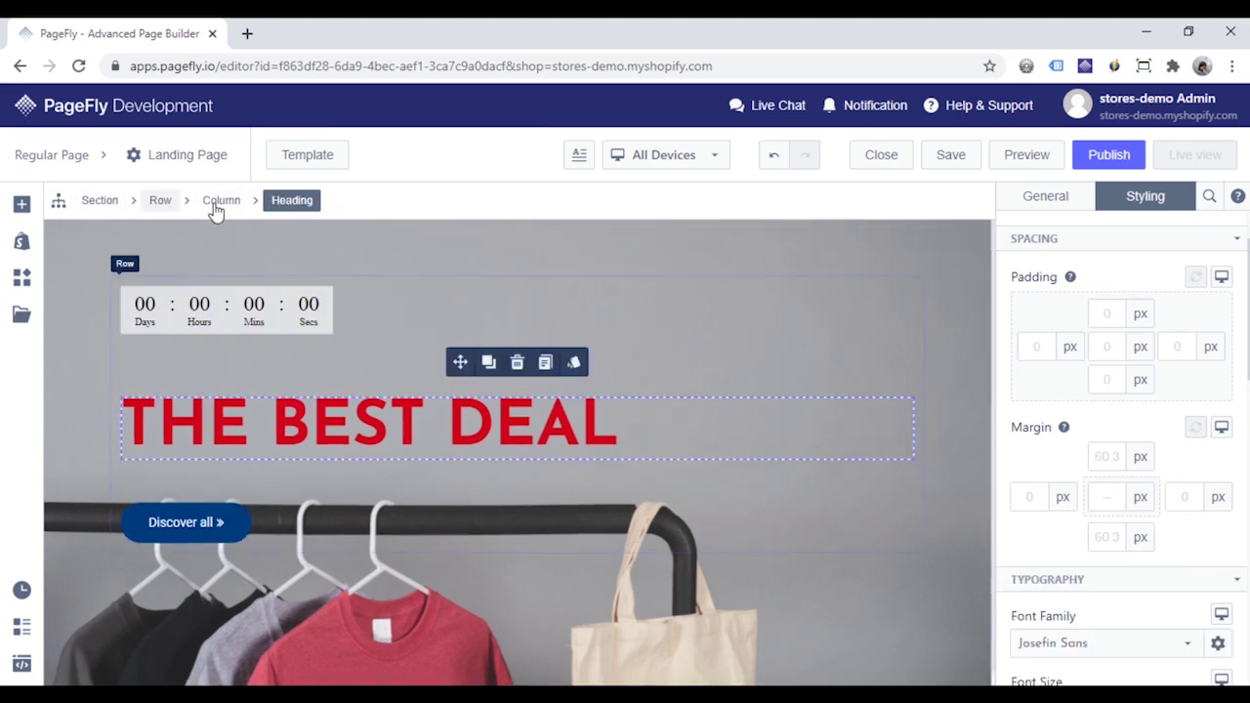
left_click(160, 202)
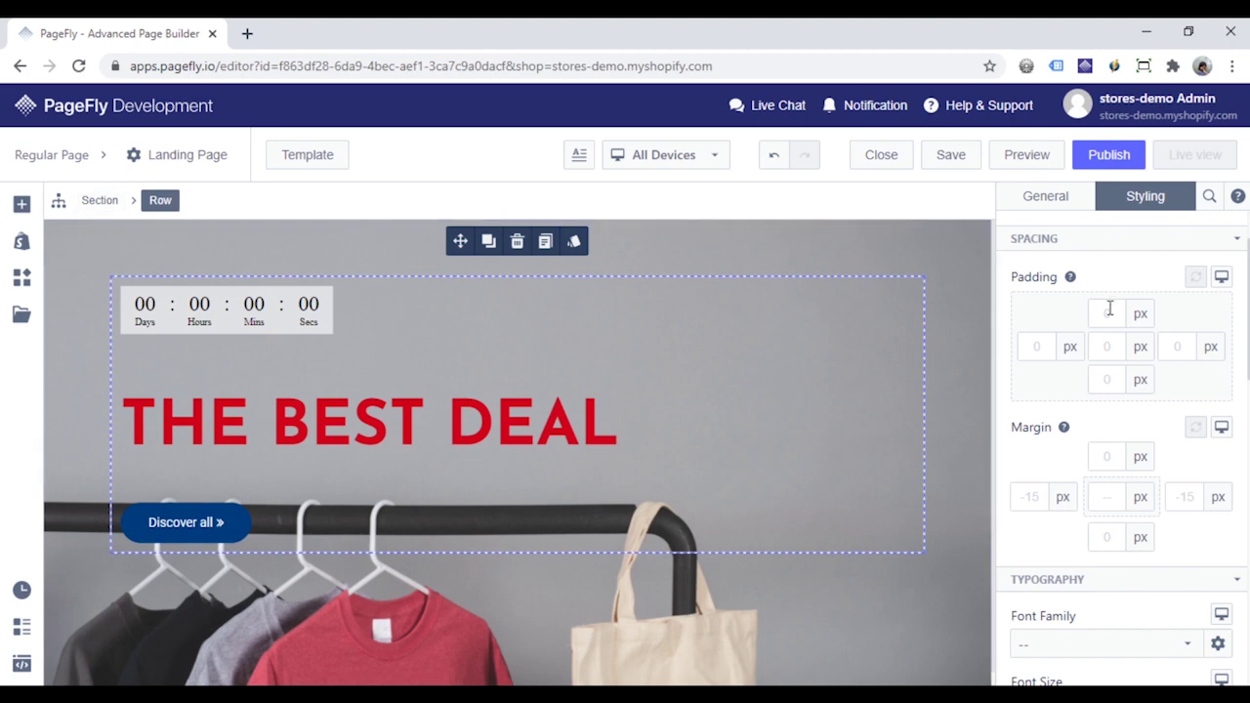
scroll(1110, 323, "down", 3)
left_click(1093, 501)
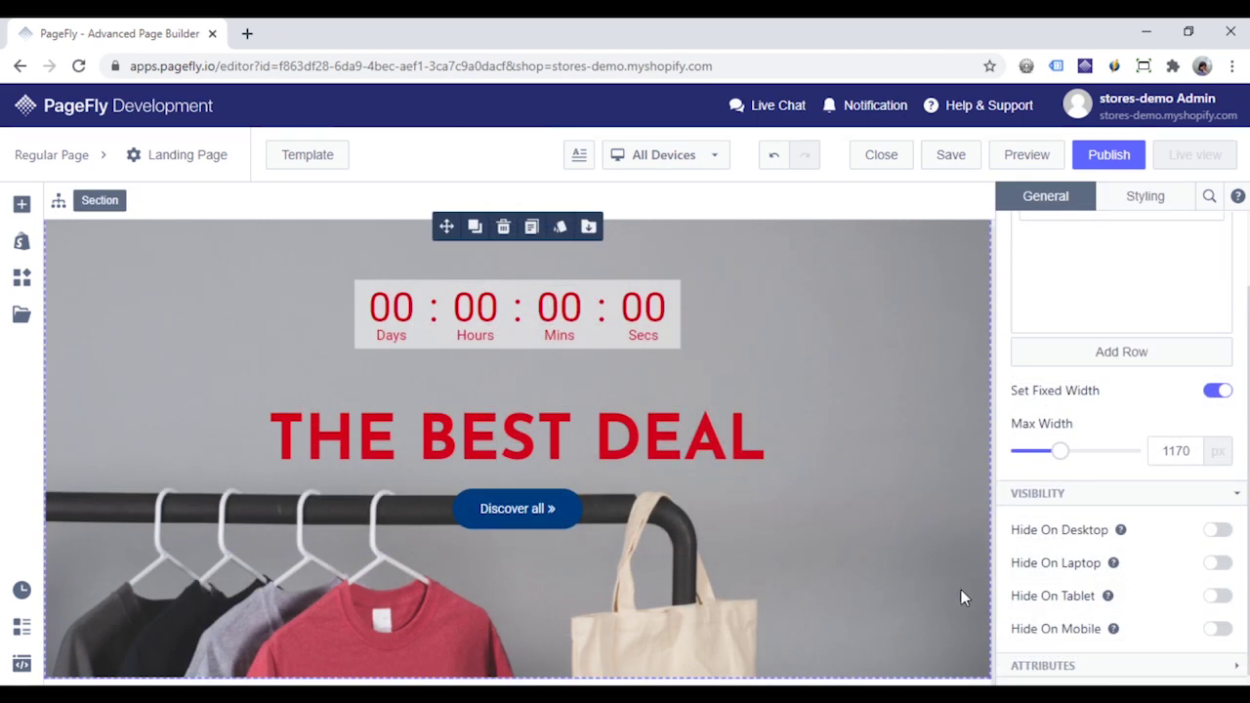
Add a full-width section below the hero and split it with a 1/3 three-column layout.
left_click(22, 205)
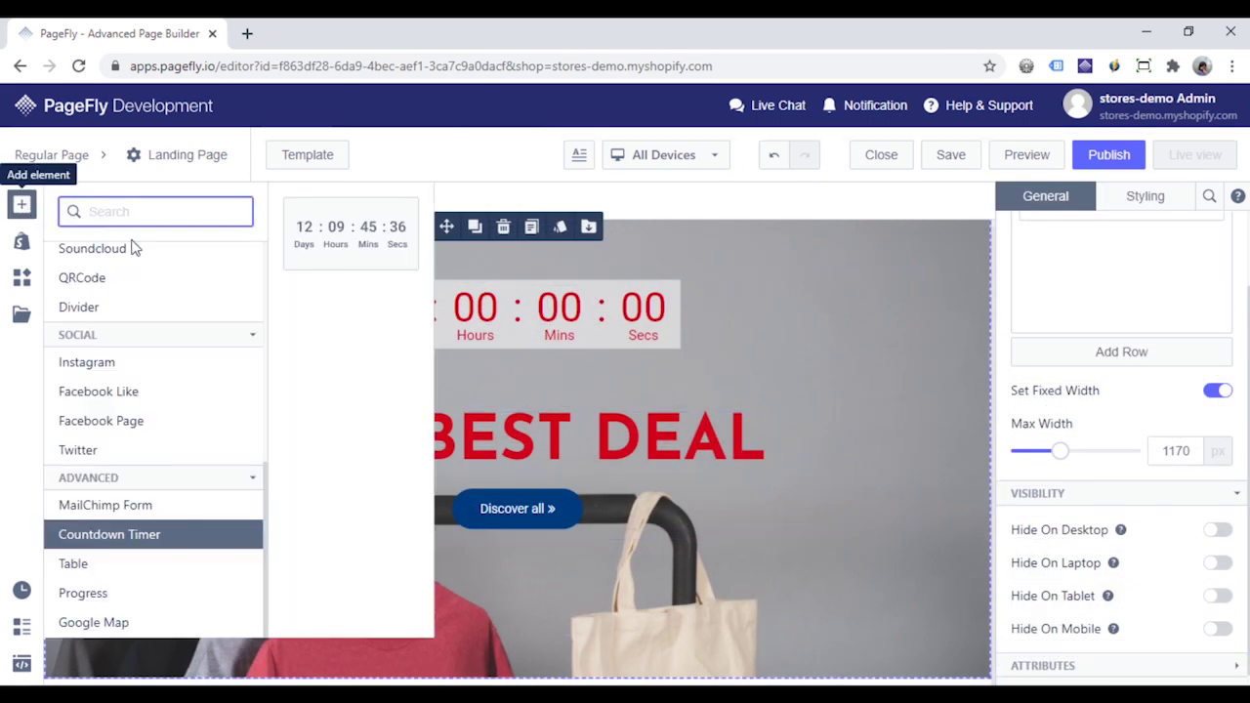
scroll(142, 283, "up", 6)
mouse_move(156, 289)
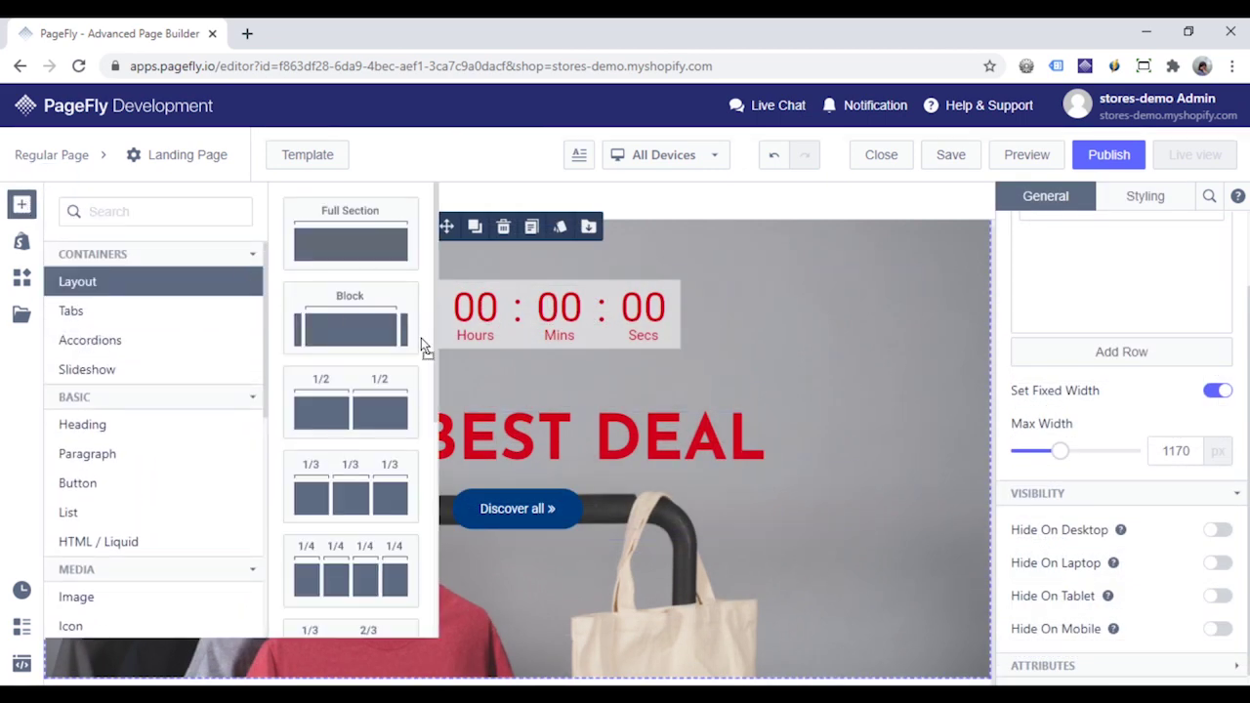
left_click_drag(459, 409, 555, 677)
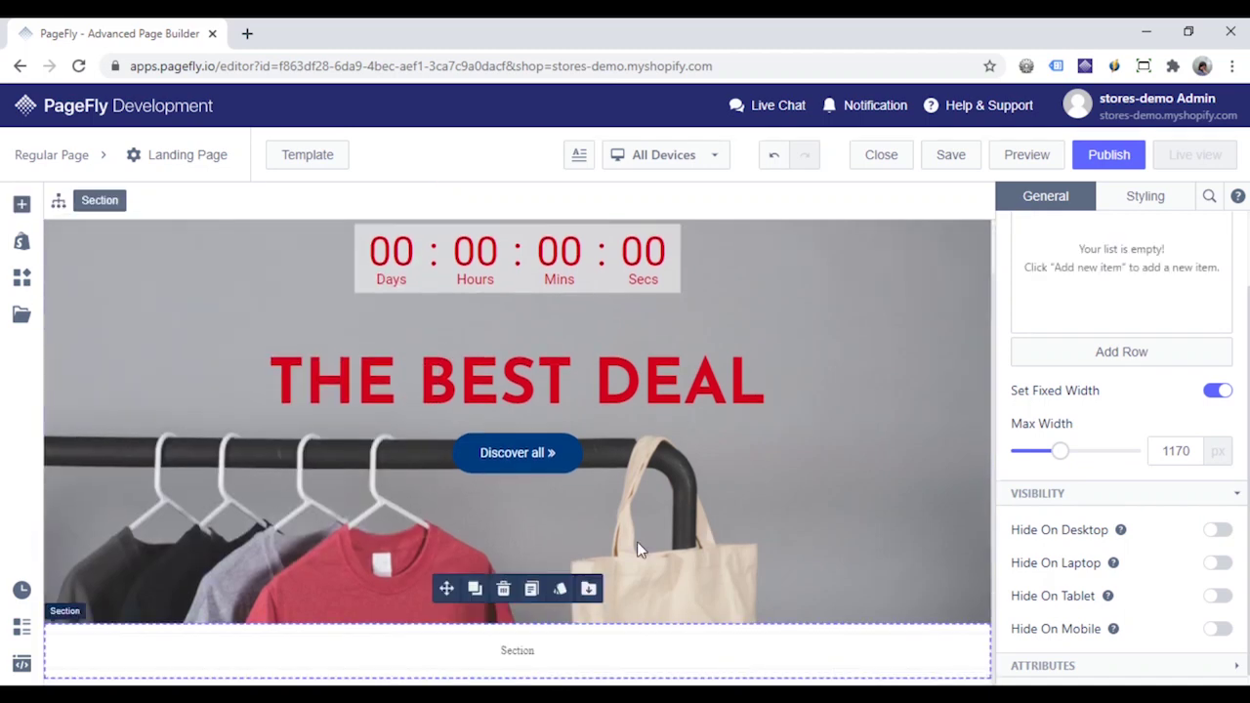
left_click(21, 204)
left_click_drag(355, 520, 558, 661)
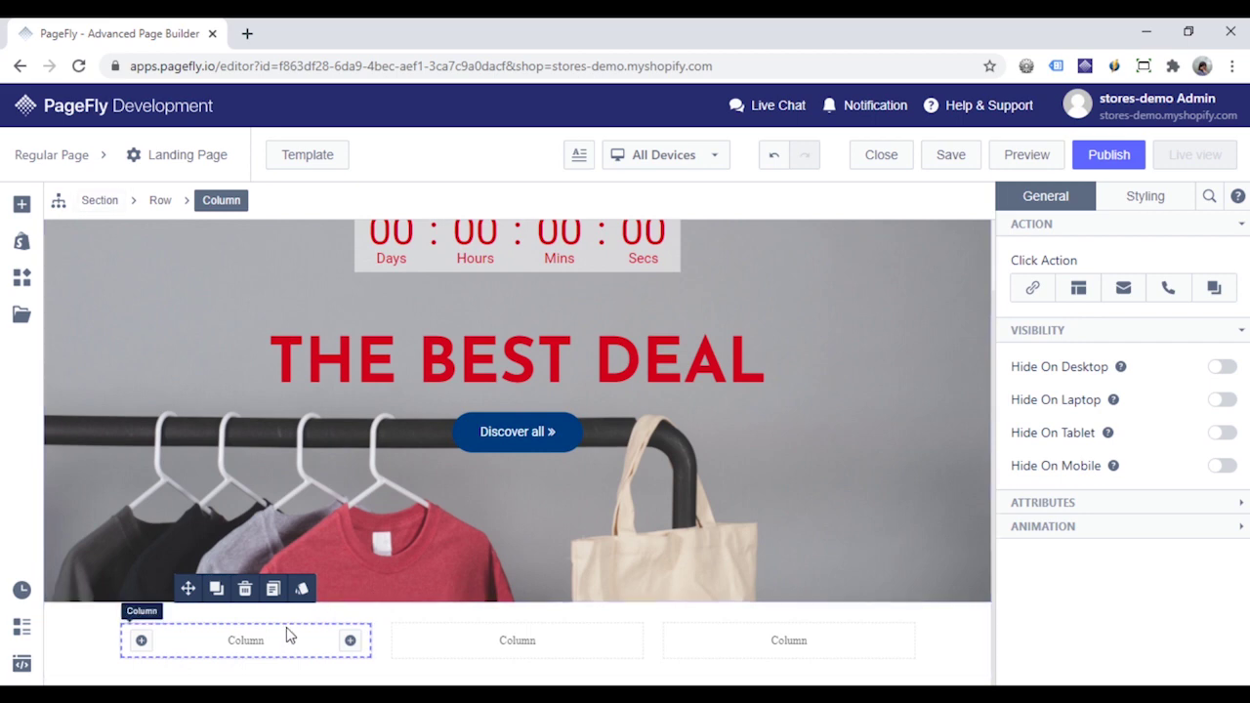
Put a star icon and a placeholder paragraph in the left column.
left_click(21, 204)
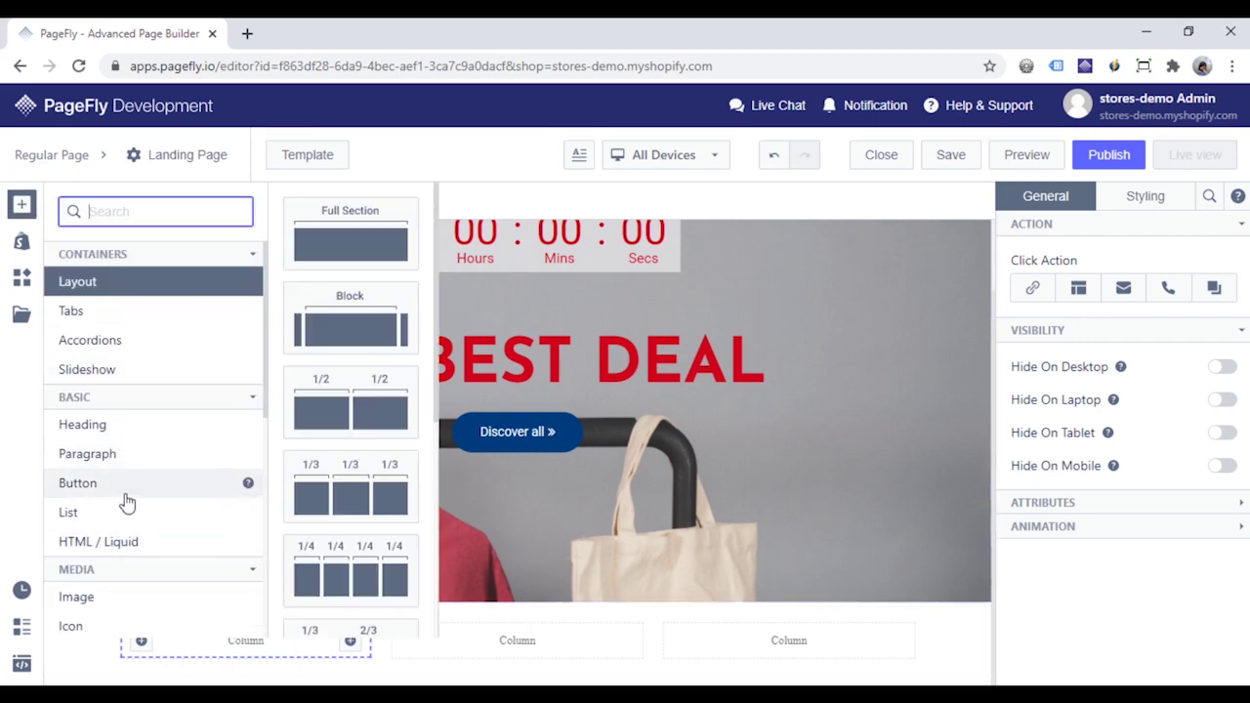
scroll(111, 478, "down", 2)
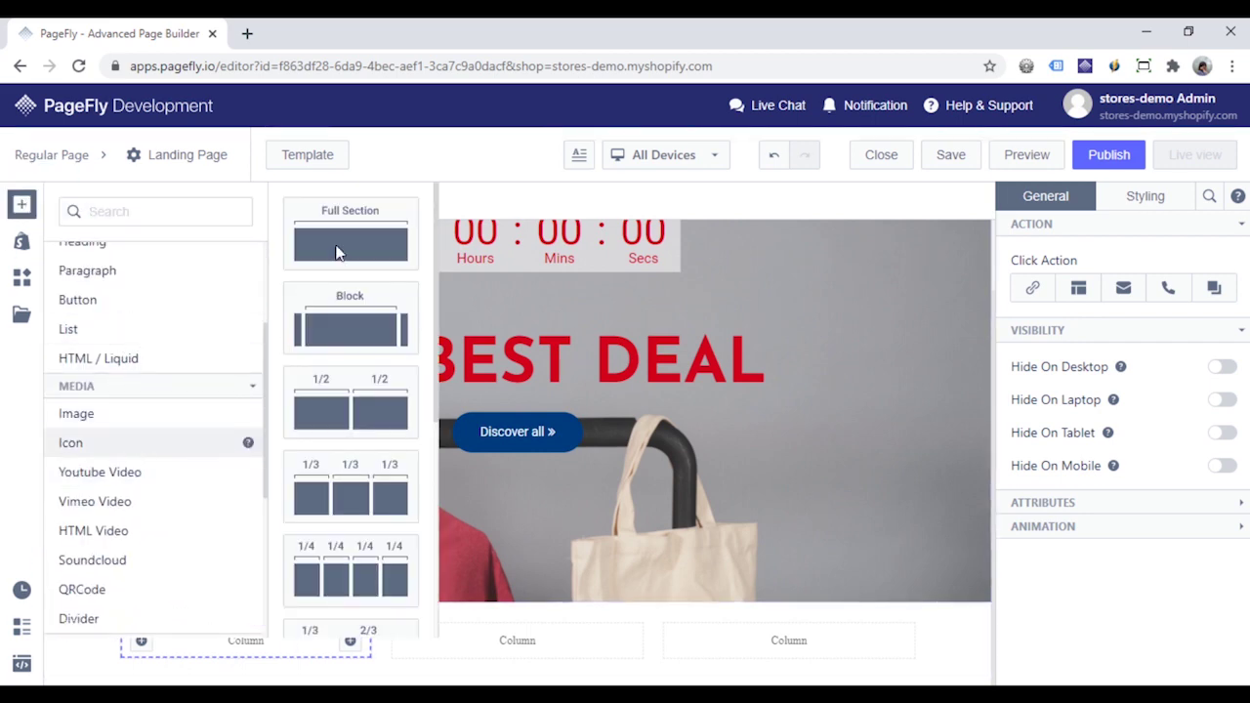
left_click(137, 446)
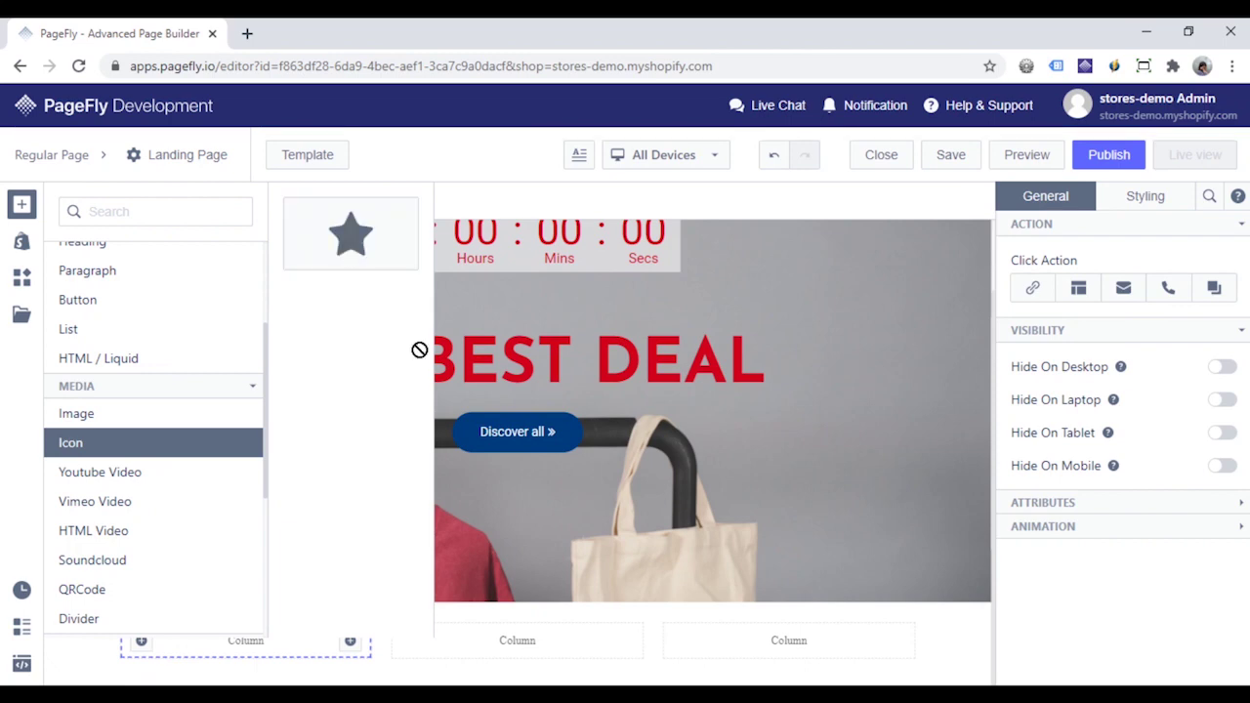
left_click_drag(459, 415, 208, 646)
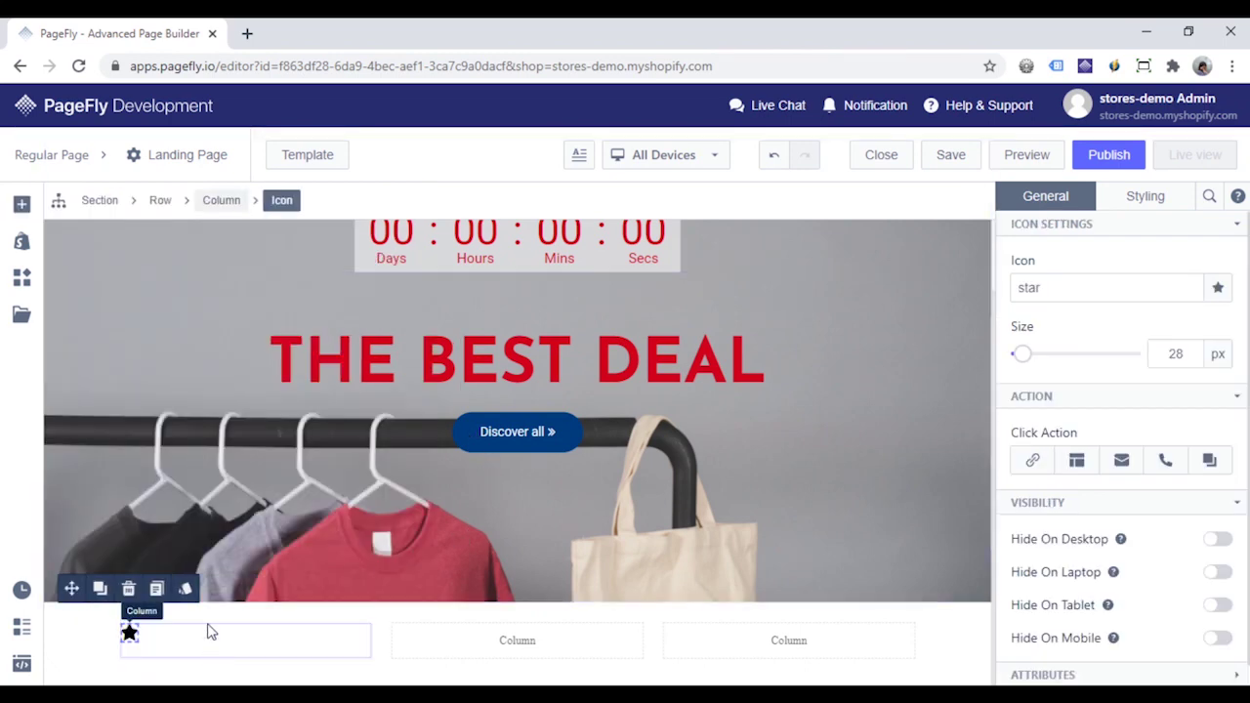
left_click(21, 205)
scroll(191, 400, "up", 2)
left_click(146, 483)
left_click(147, 453)
left_click_drag(147, 639, 147, 640)
scroll(102, 262, "down", 1)
Place star icons in the middle and right columns.
left_click(22, 205)
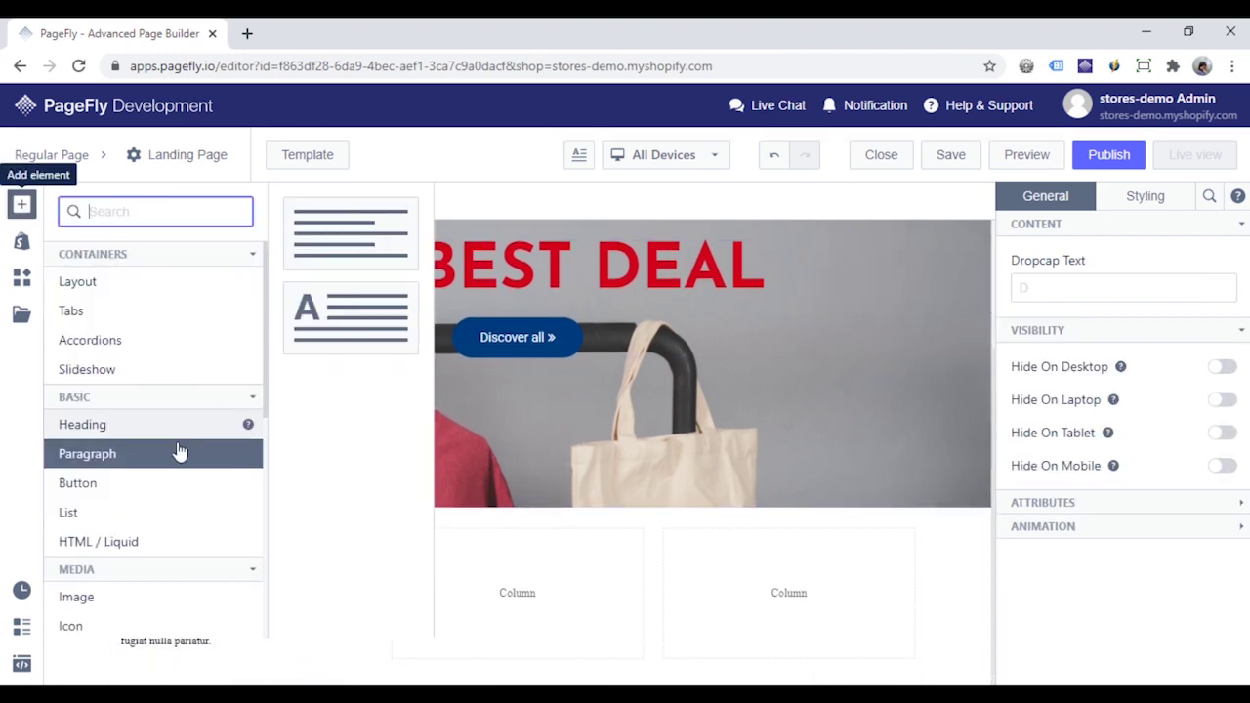
scroll(127, 488, "down", 2)
left_click(78, 534)
left_click_drag(366, 234, 520, 635)
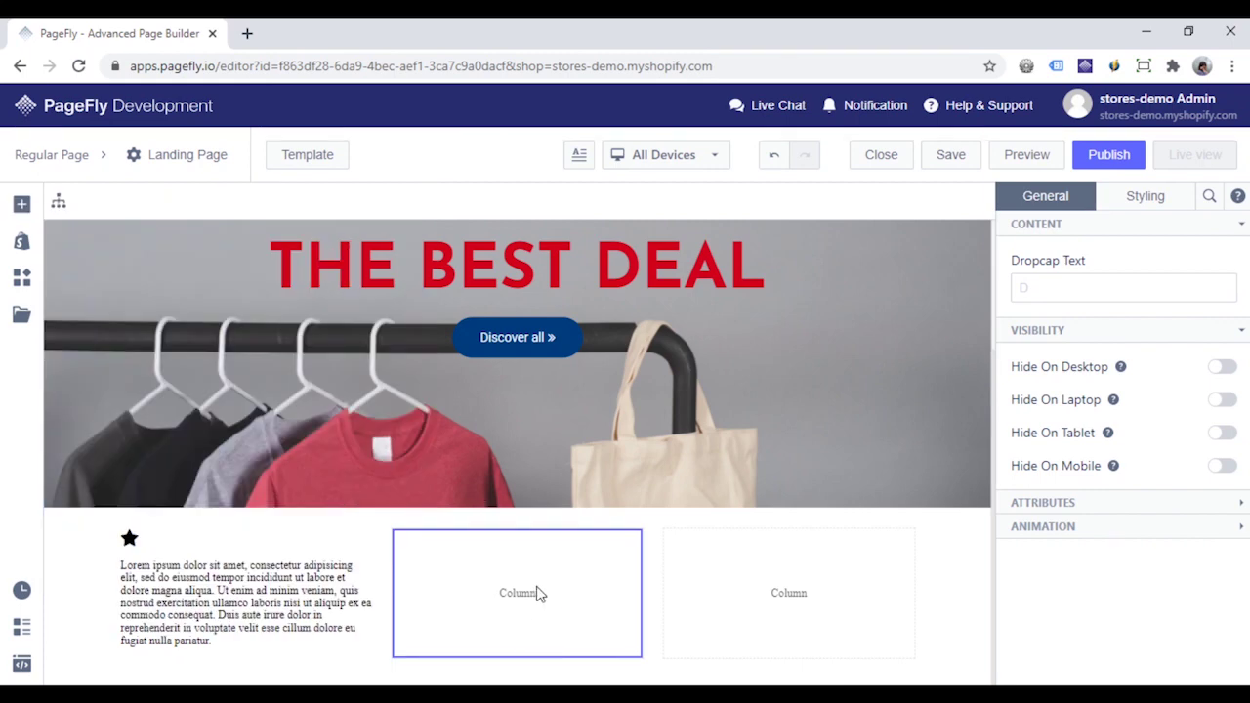
left_click_drag(478, 527, 478, 527)
left_click(22, 205)
left_click_drag(385, 260, 765, 613)
Add placeholder paragraphs under the middle and right stars.
left_click(22, 205)
left_click(110, 360)
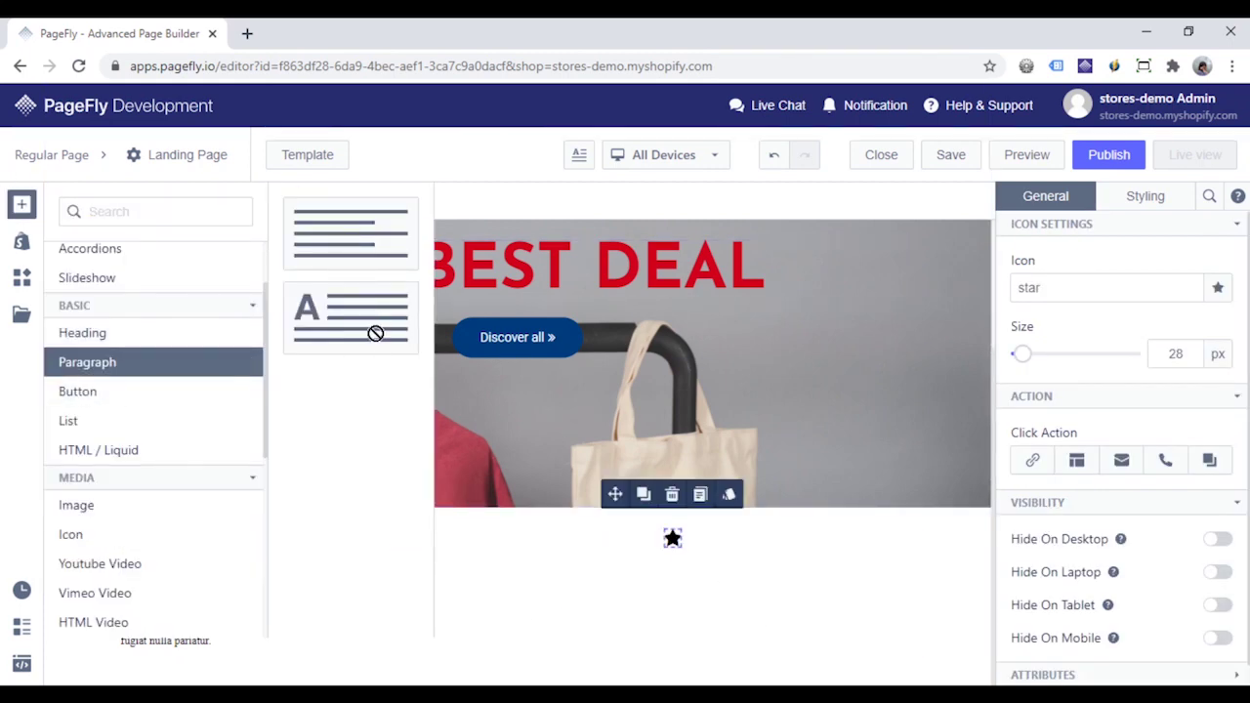
left_click_drag(426, 463, 517, 586)
left_click(22, 205)
left_click_drag(384, 260, 750, 613)
Replace the left column's star icon with a truck icon.
left_click(130, 538)
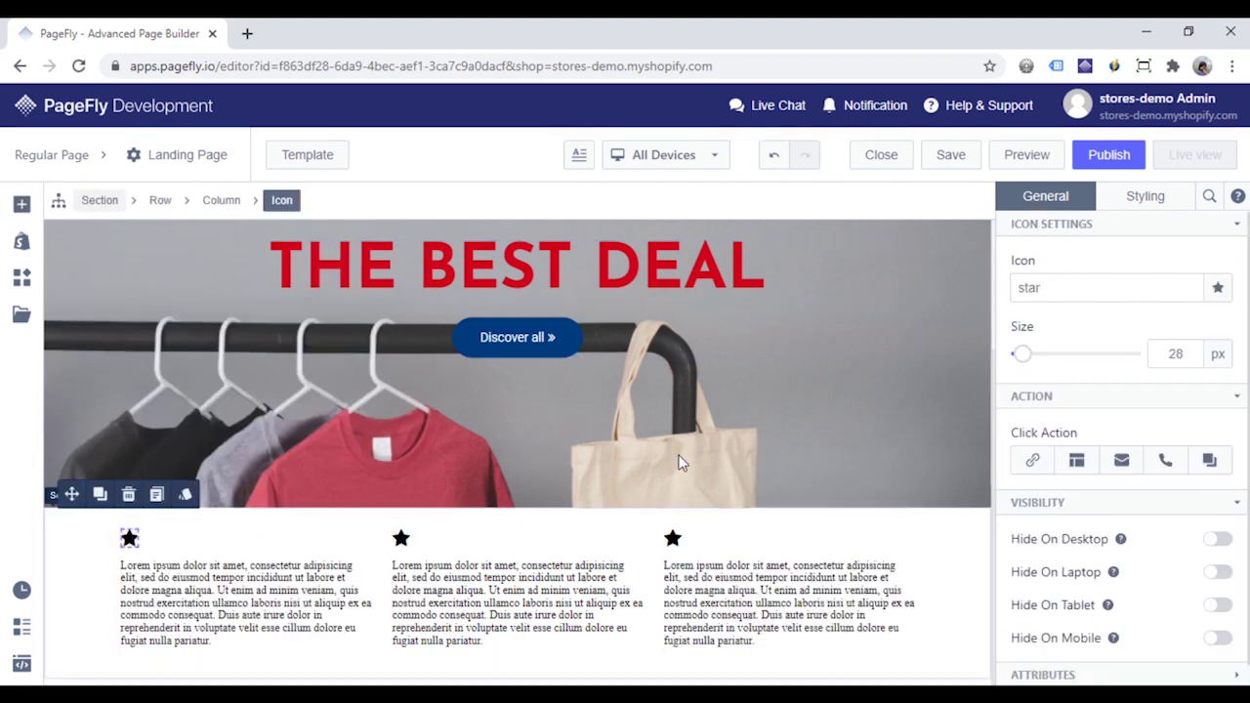
left_click(1218, 289)
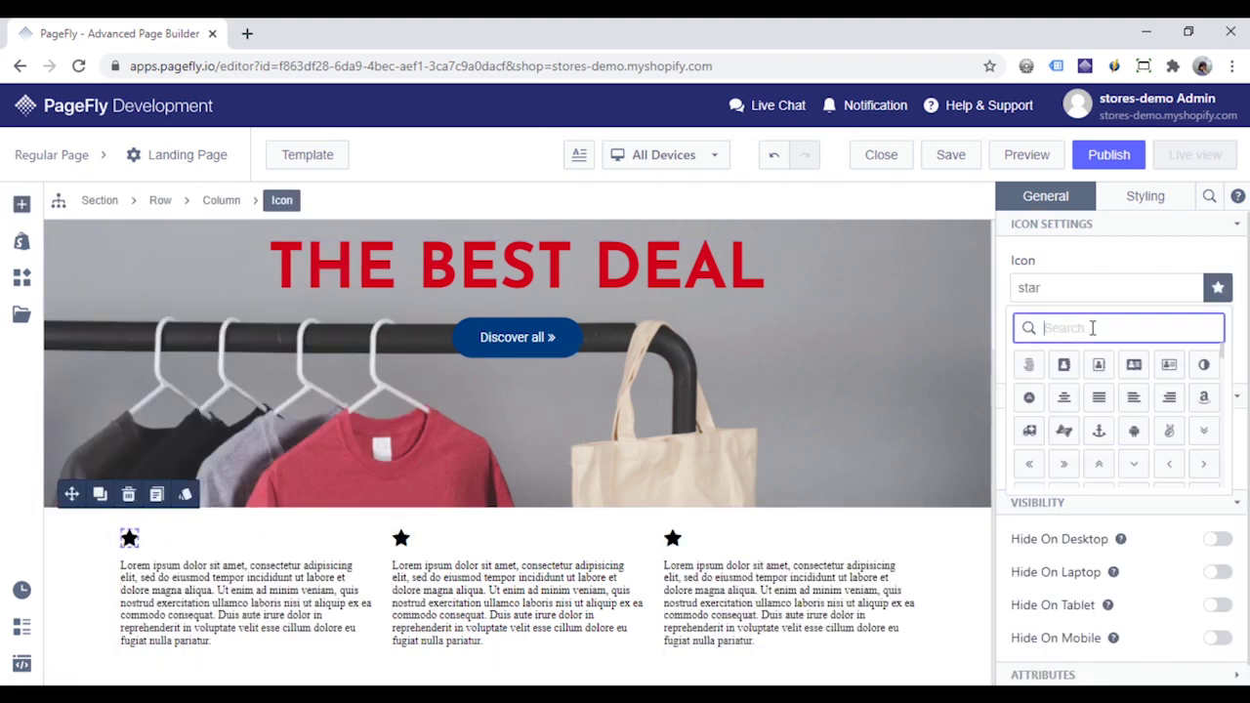
type("deli")
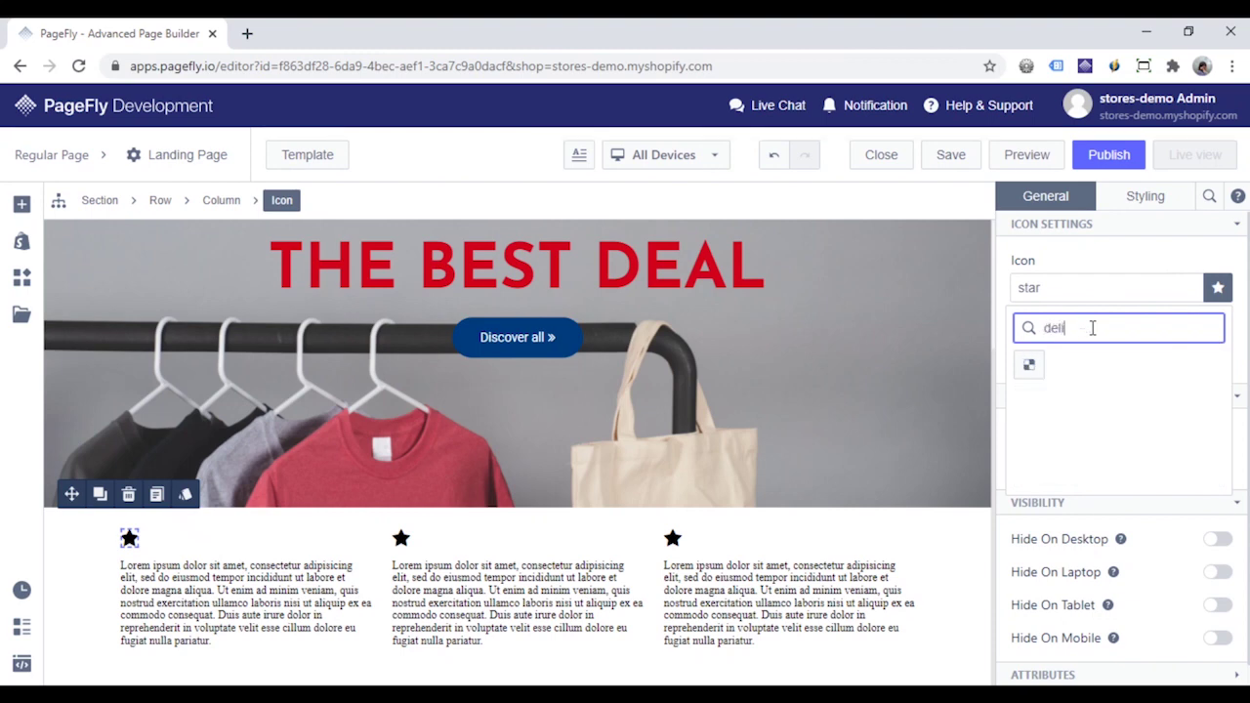
key("BackSpace")
key("BackSpace")
key("BackSpace")
key("BackSpace")
type("truc")
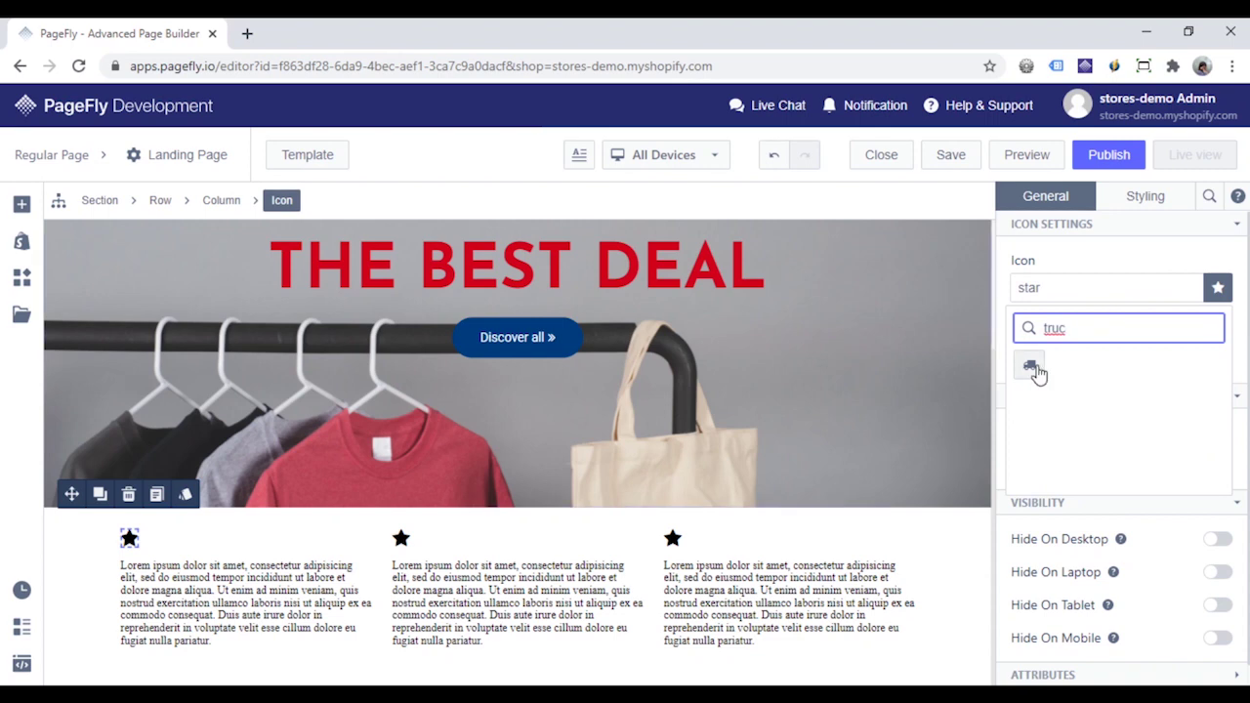
left_click(1032, 368)
Replace the left paragraph's placeholder with 'Free delivery on all orders'.
left_click(227, 578)
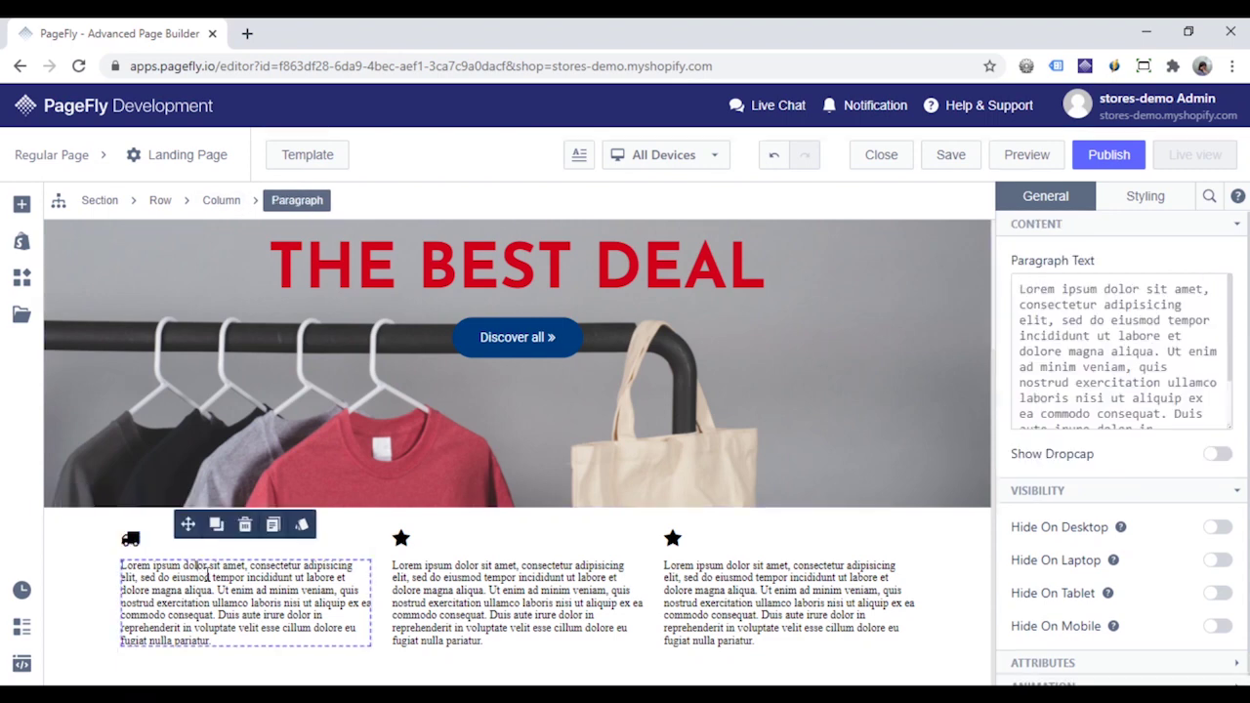
left_click(1124, 350)
key("ctrl+a")
type("Free delivery on all orders")
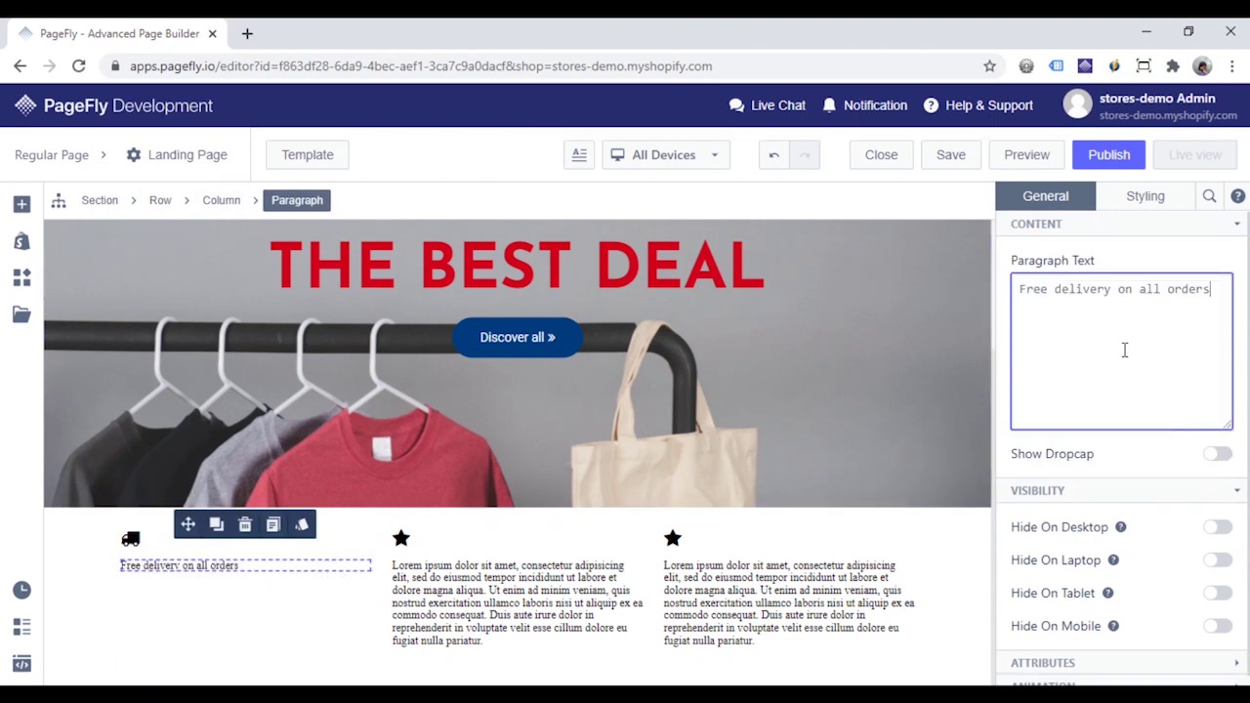
Make the paragraph sit inline beside the truck with a 20 px left margin.
left_click(1144, 202)
scroll(1172, 371, "down", 10)
scroll(1153, 400, "down", 5)
left_click(1048, 478)
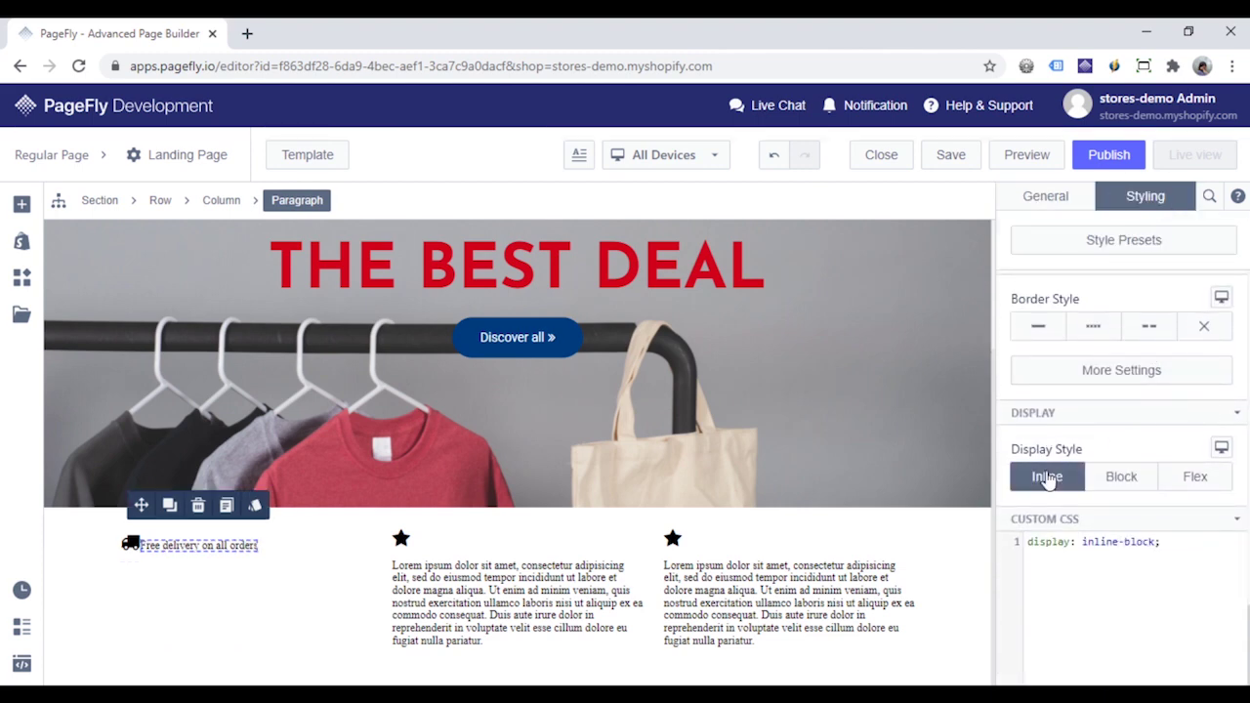
scroll(1107, 352, "up", 10)
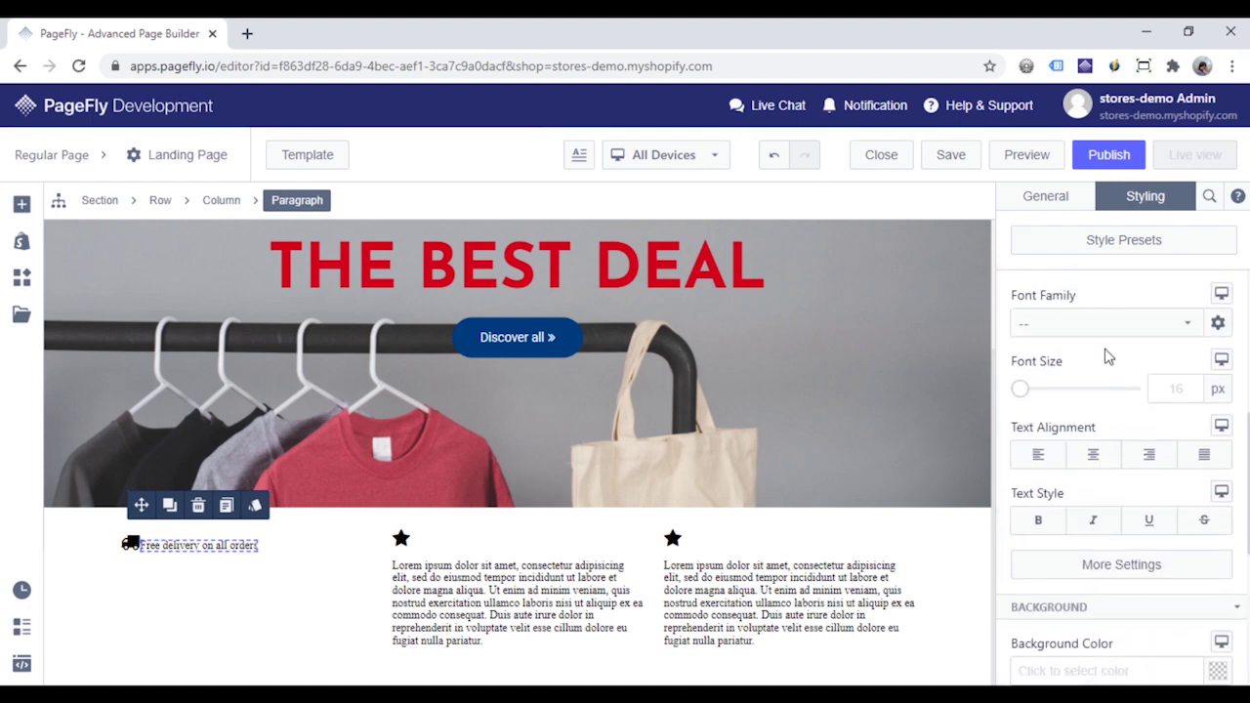
scroll(1107, 350, "up", 1)
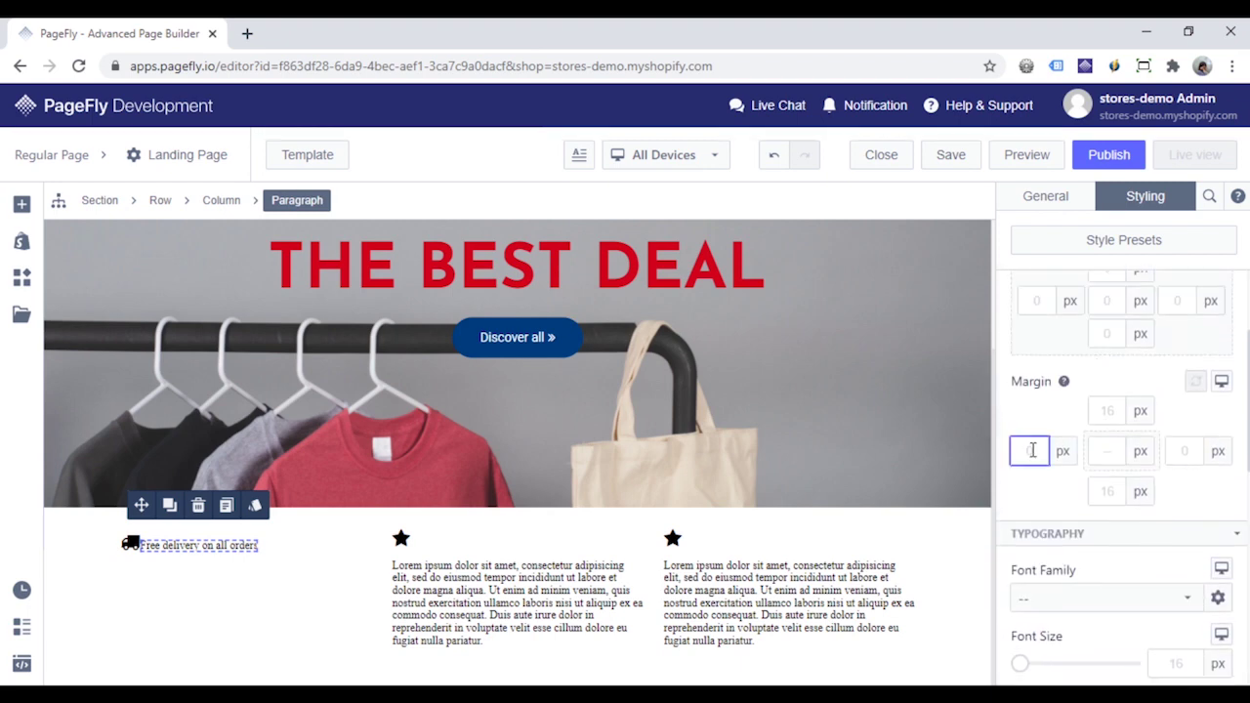
type("30")
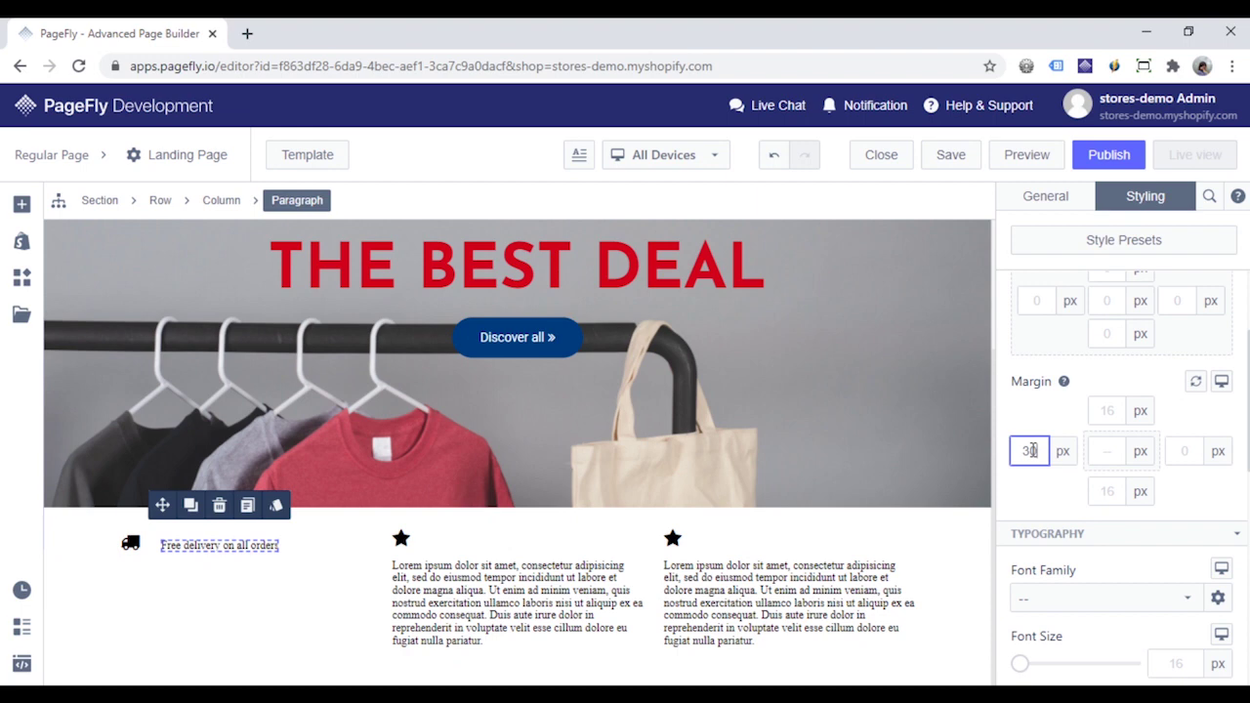
key("BackSpace")
key("BackSpace")
type("20")
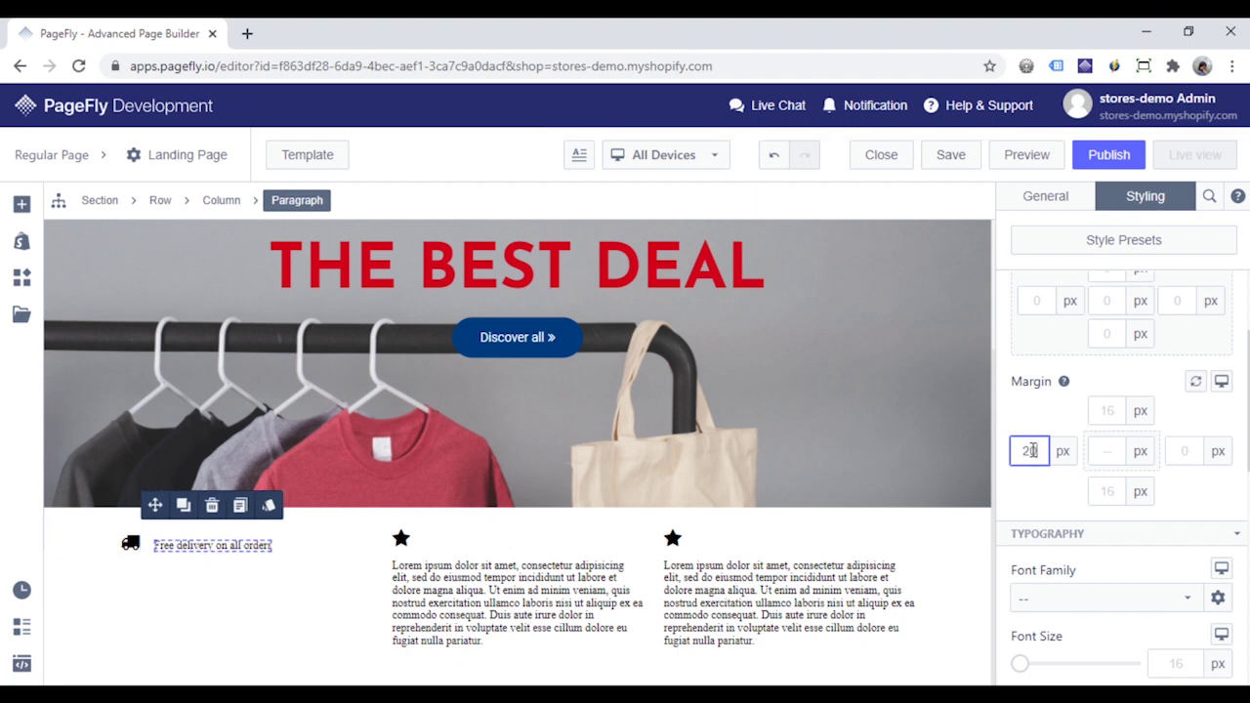
Centre-align the Free delivery text within its column.
left_click(271, 593)
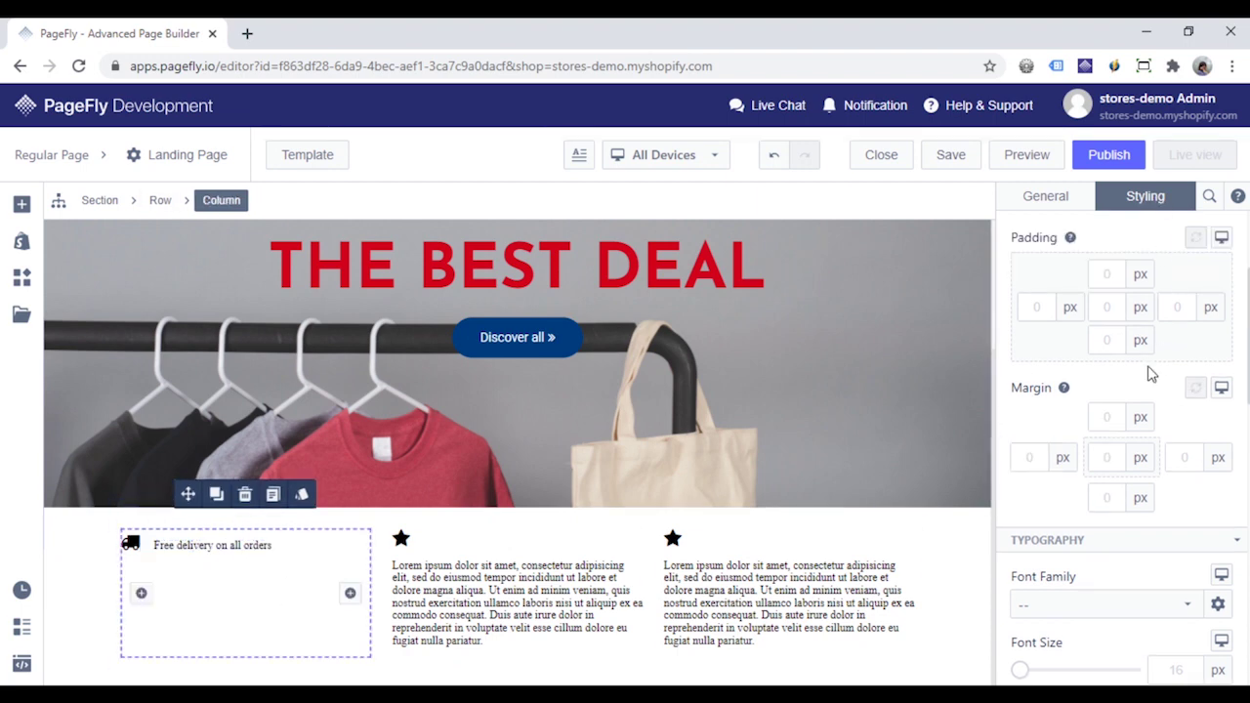
scroll(1148, 383, "down", 4)
left_click(1093, 370)
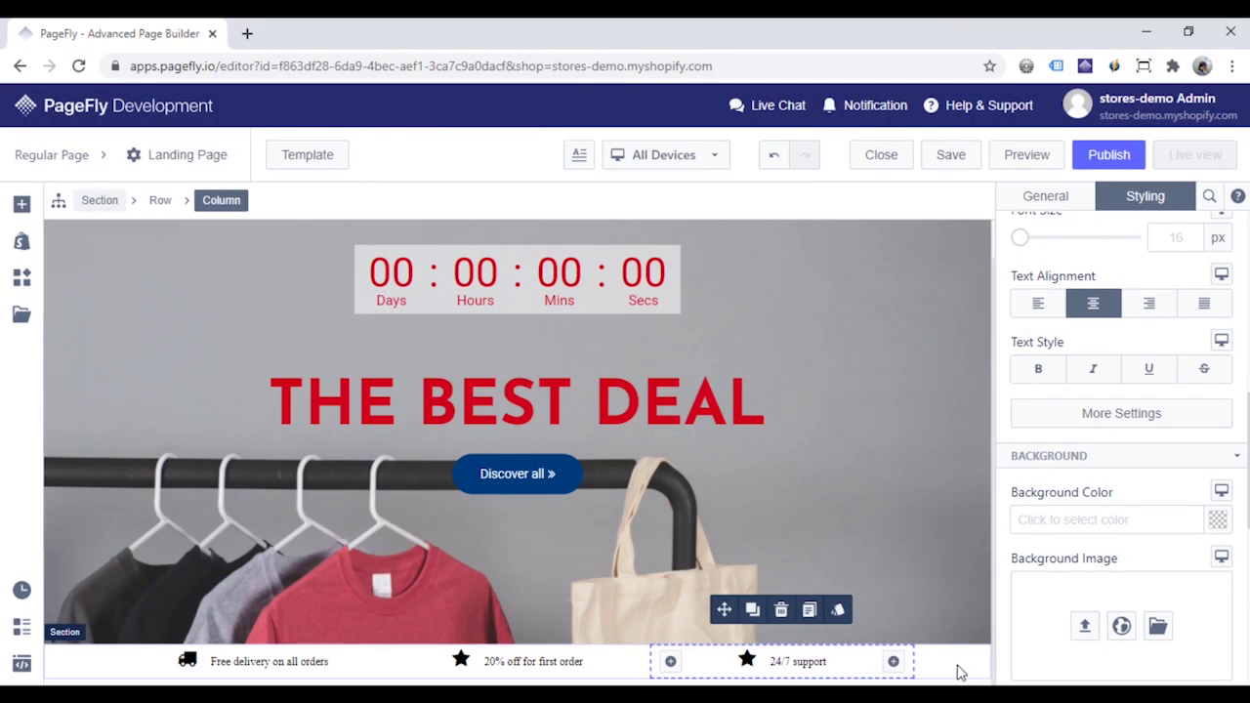
Give the perks bar section a blue rgb(11, 86, 172) background colour.
left_click(958, 672)
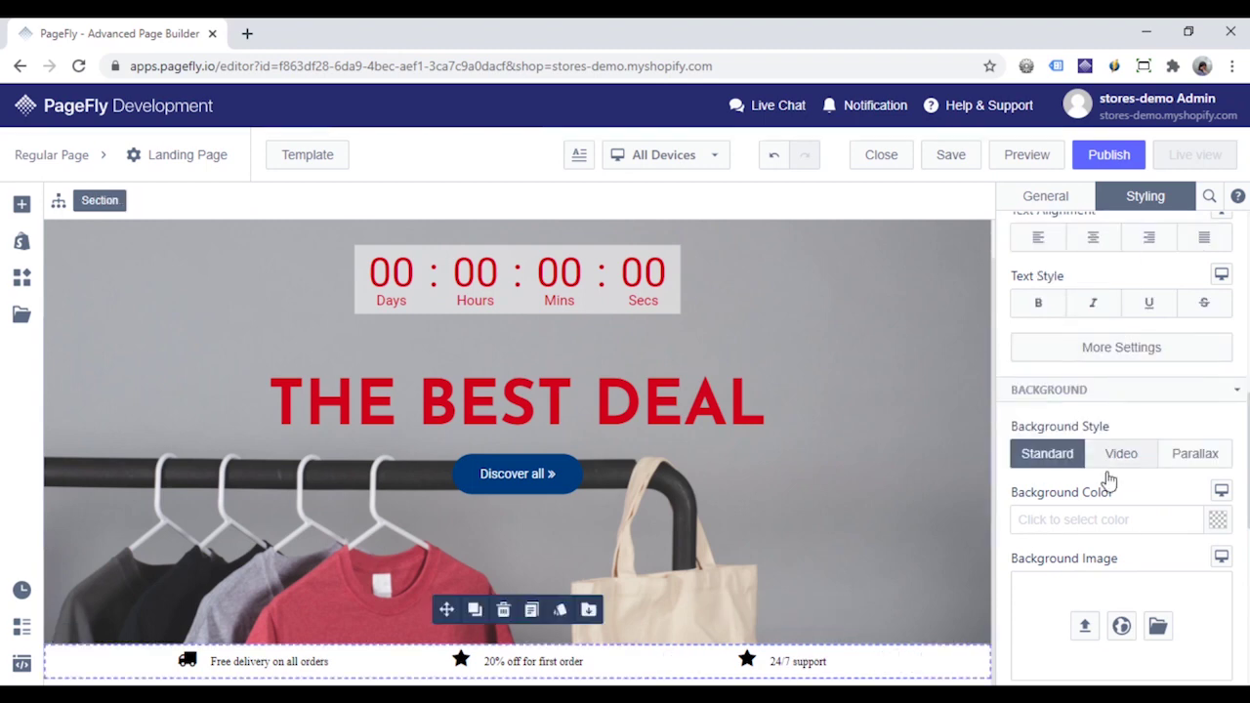
left_click(1105, 520)
type("rgb(11, 86, 172)")
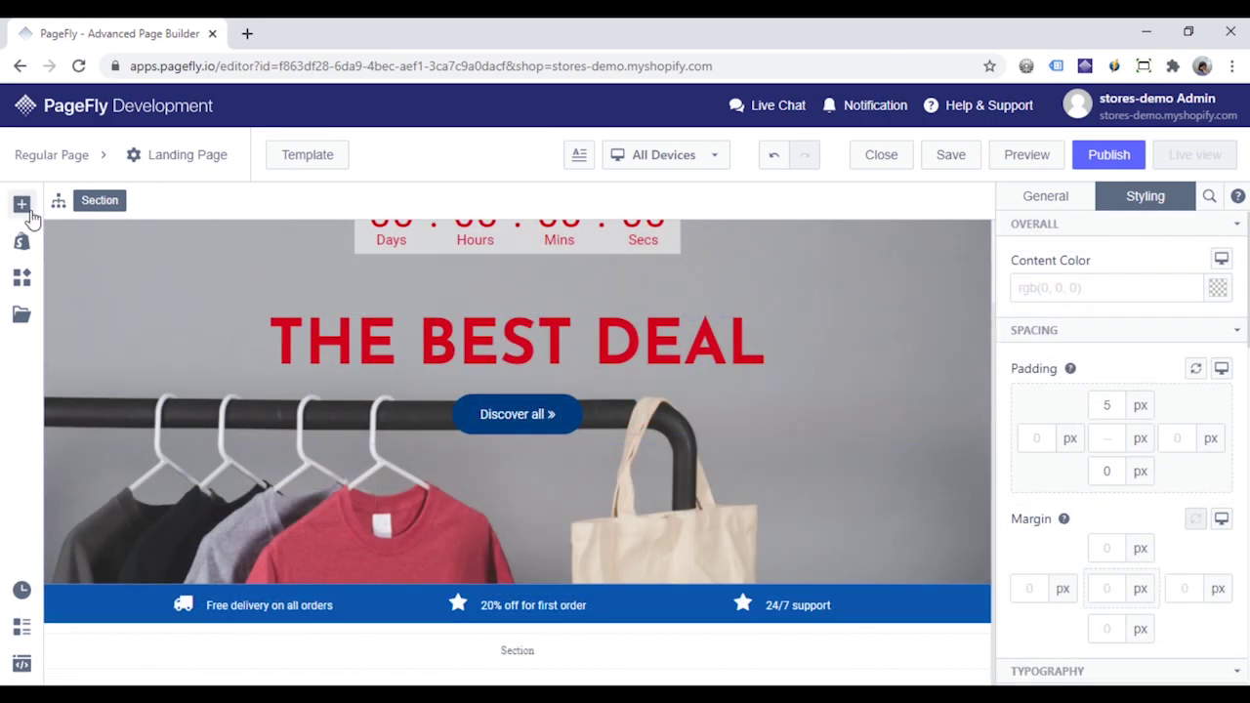
Add a heading and a product list to the empty bottom section.
left_click(21, 206)
left_click(107, 426)
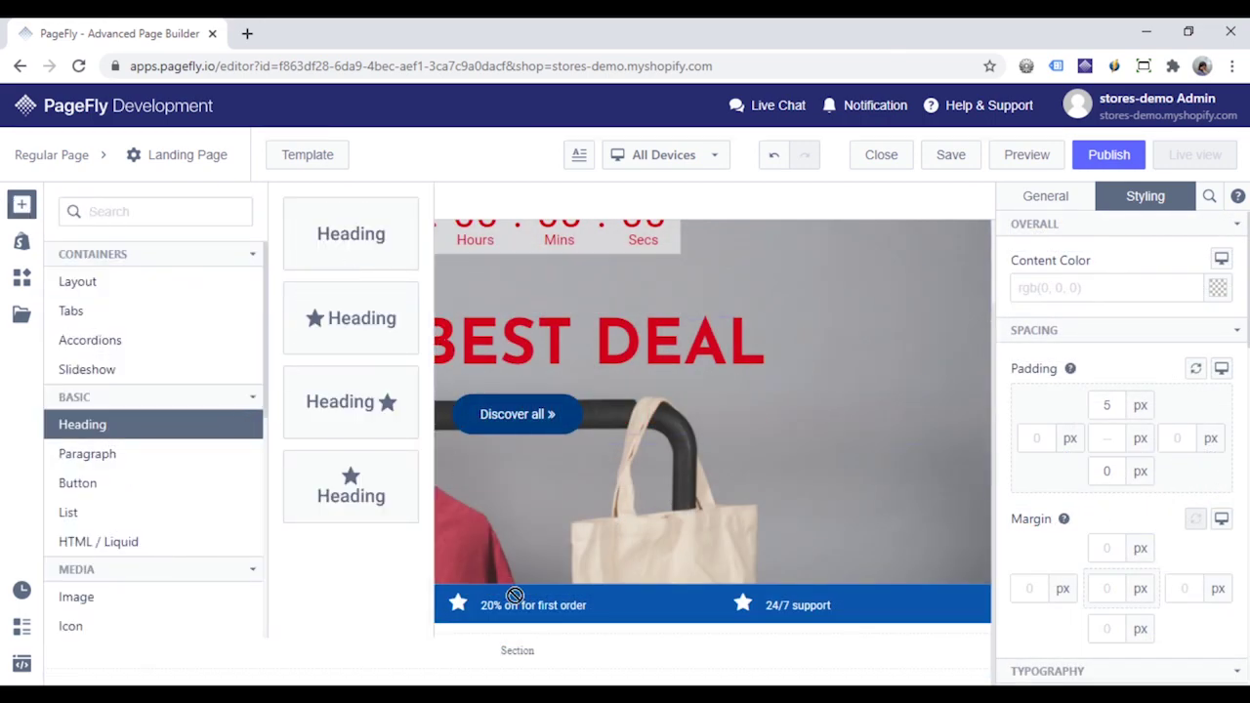
left_click(546, 664)
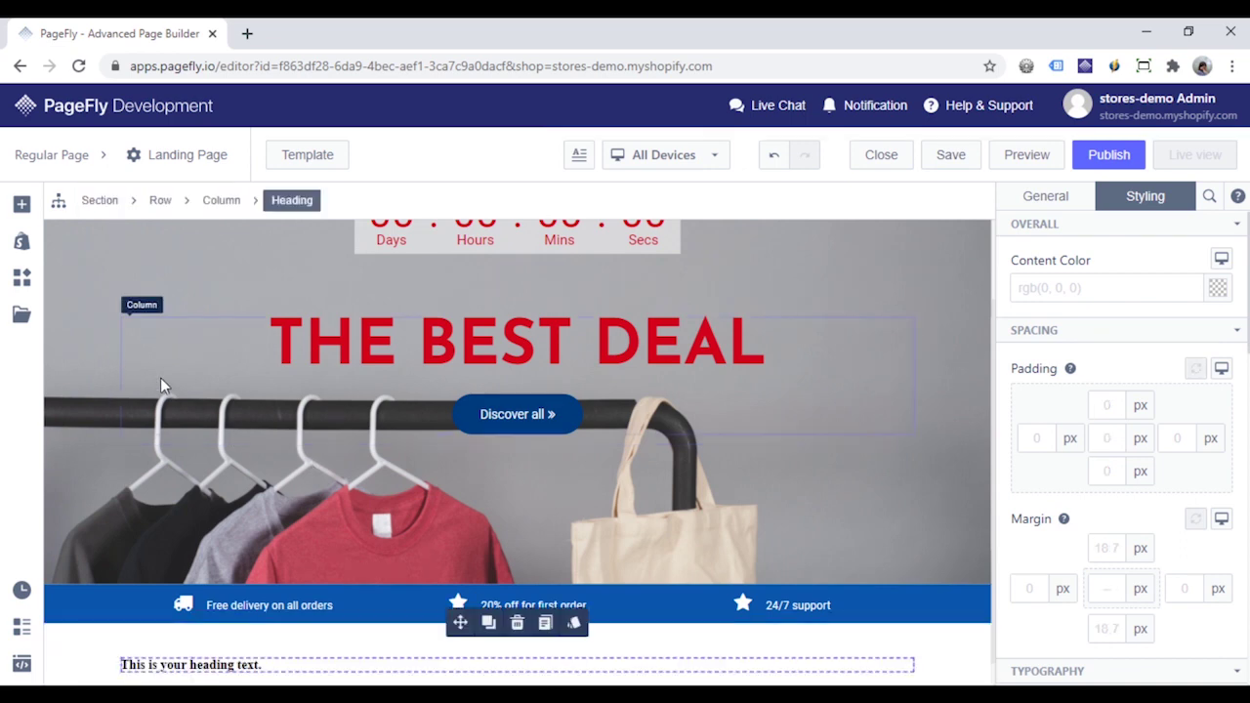
left_click(21, 242)
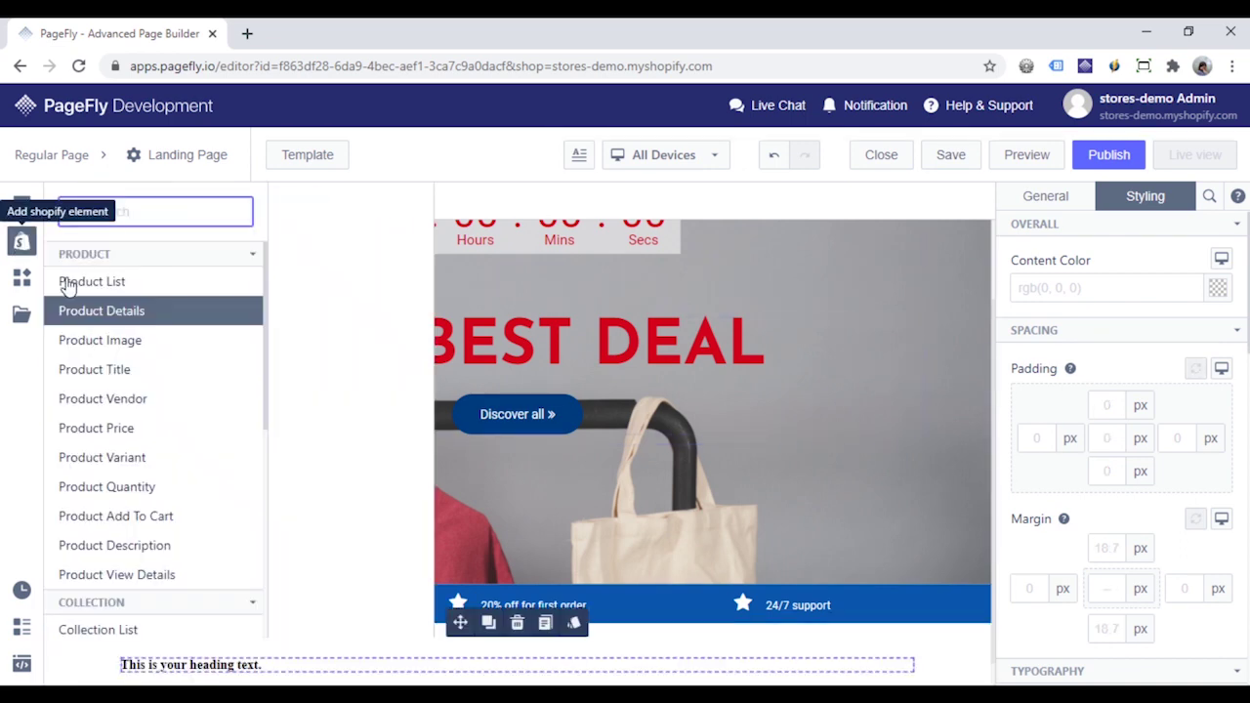
left_click(152, 281)
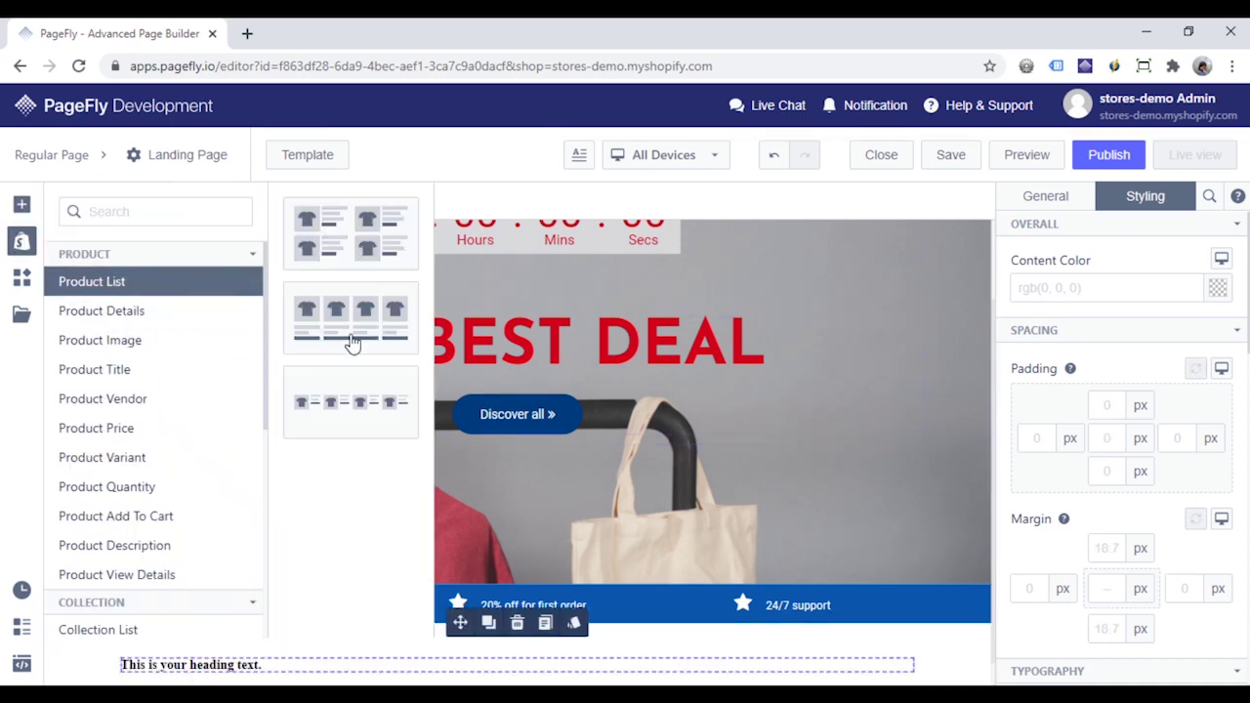
left_click_drag(355, 347, 537, 656)
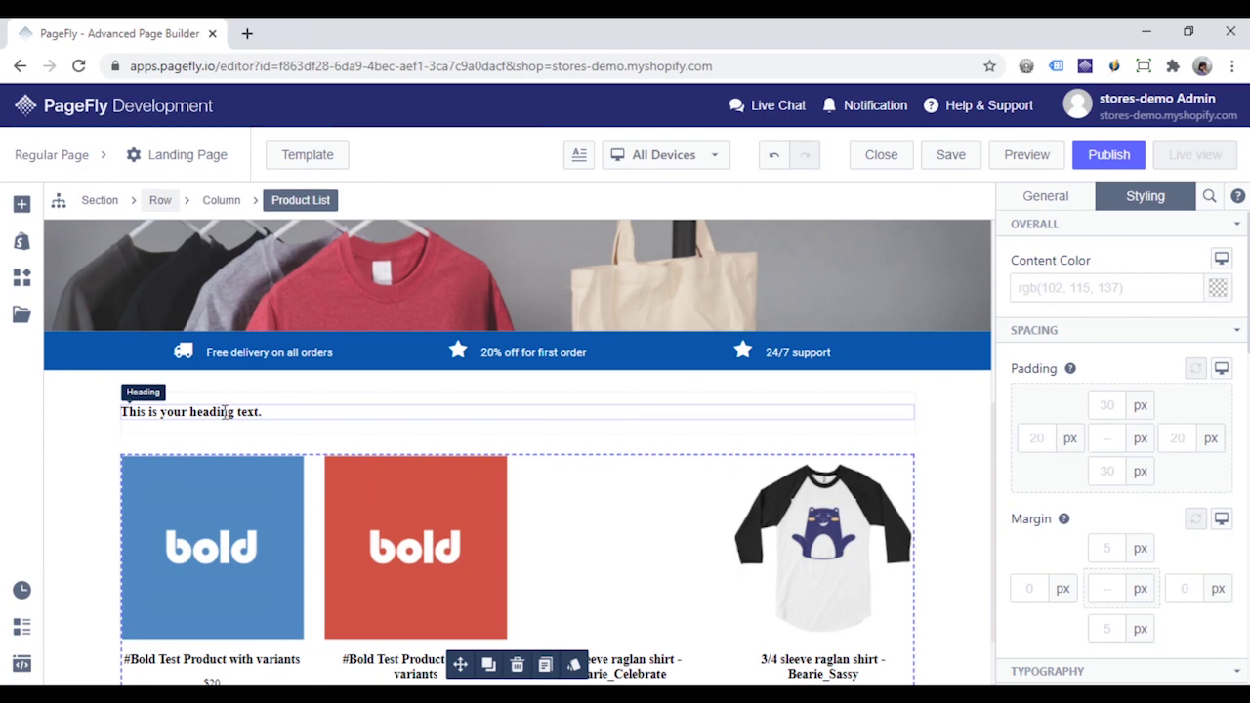
Change the heading text to 'Products On Sale'.
left_click(224, 411)
left_click(1055, 195)
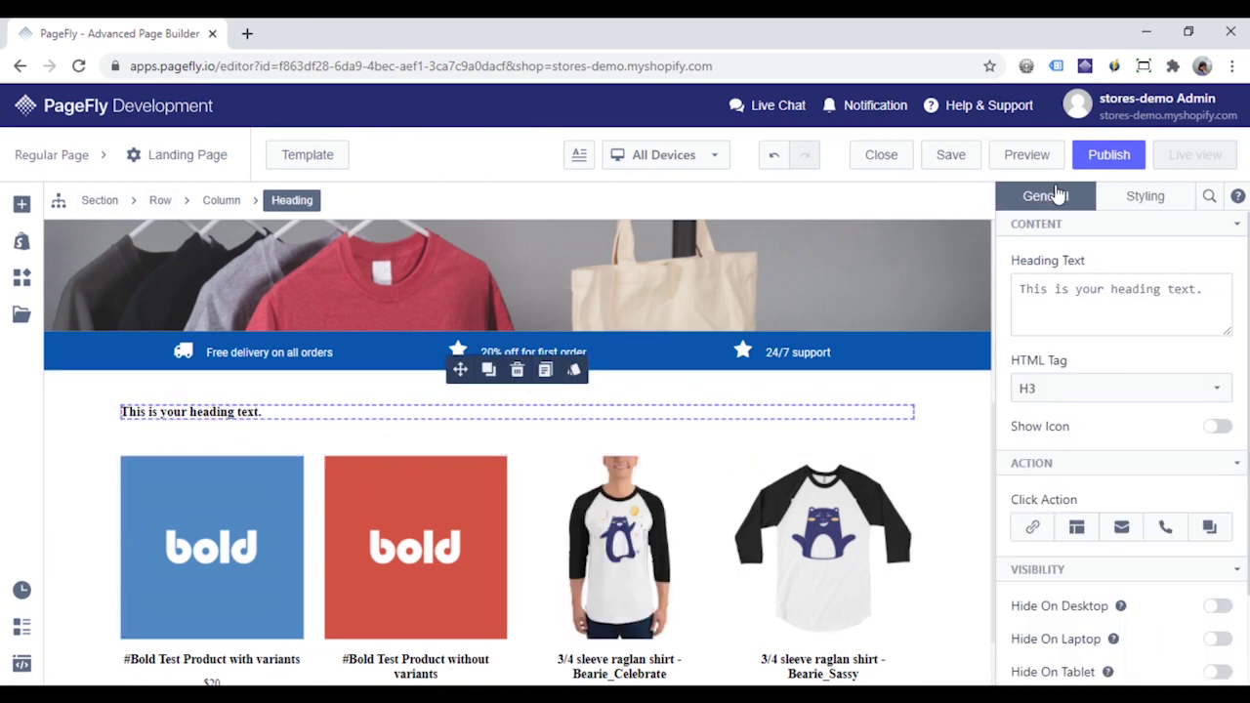
left_click(1079, 290)
triple_click(1081, 289)
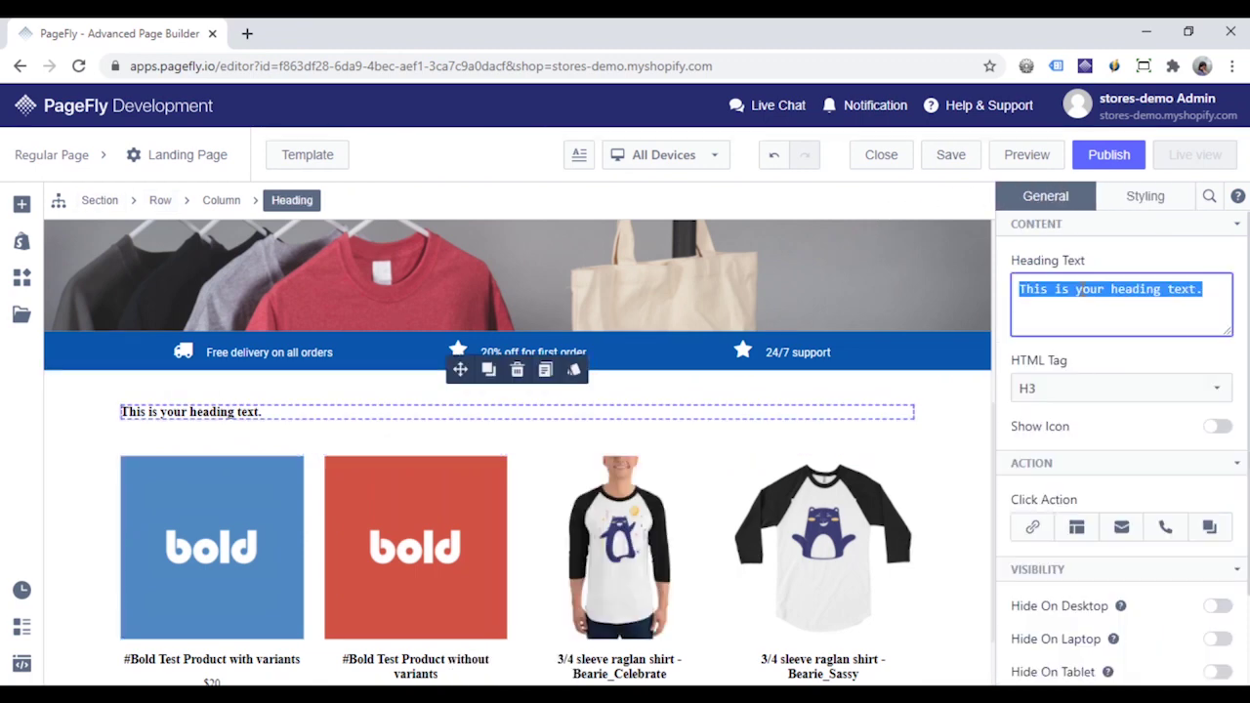
type("Products On Sale")
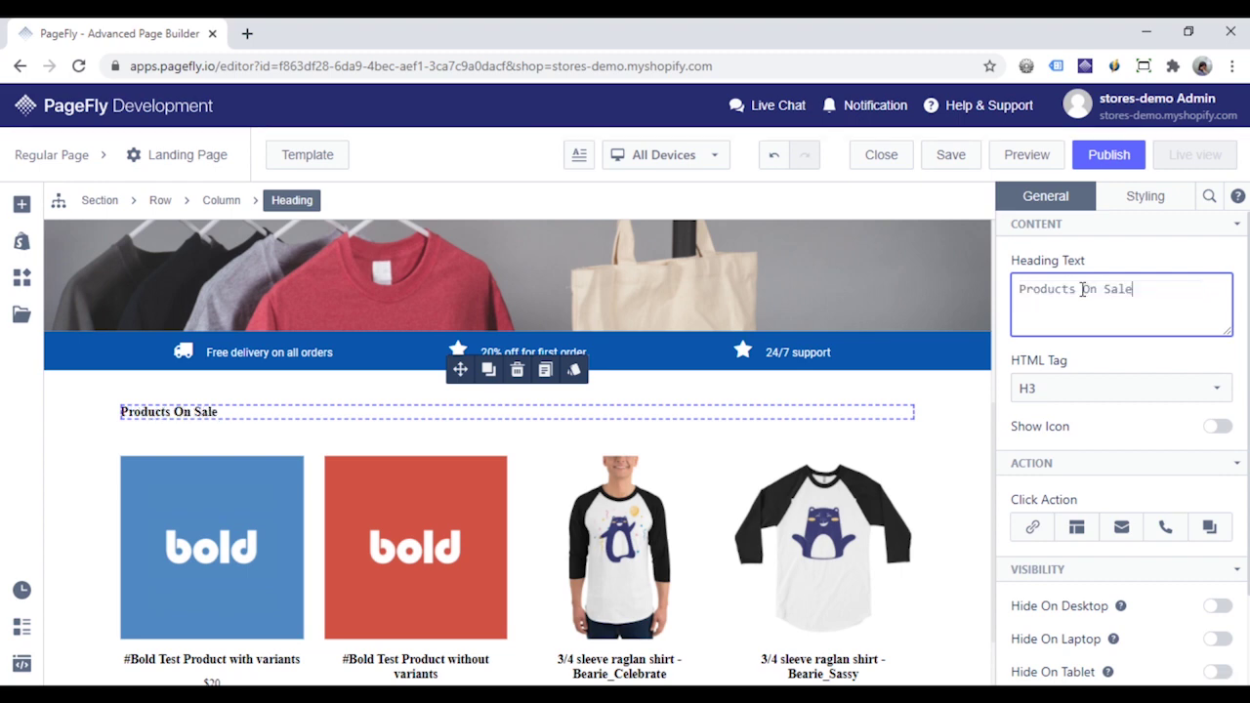
Style the heading red, Josefin Sans, 40 px, centre-aligned.
left_click(1161, 198)
left_click(1218, 288)
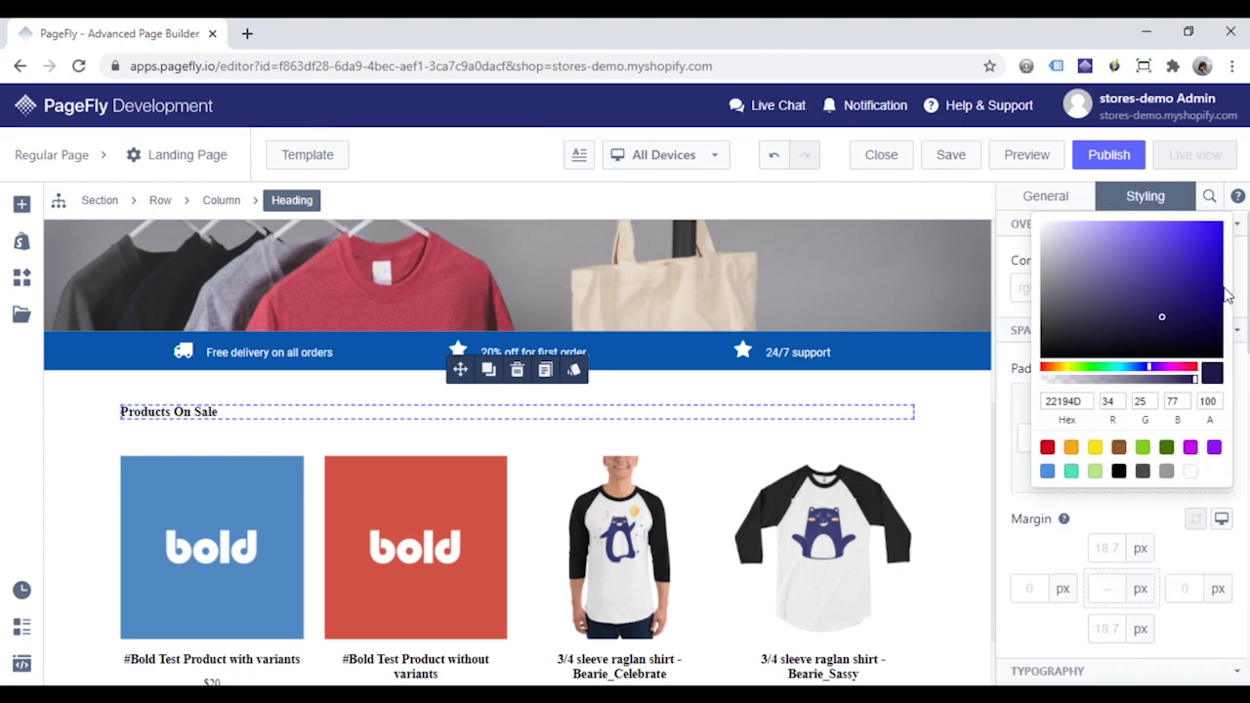
left_click(1047, 447)
left_click(1025, 538)
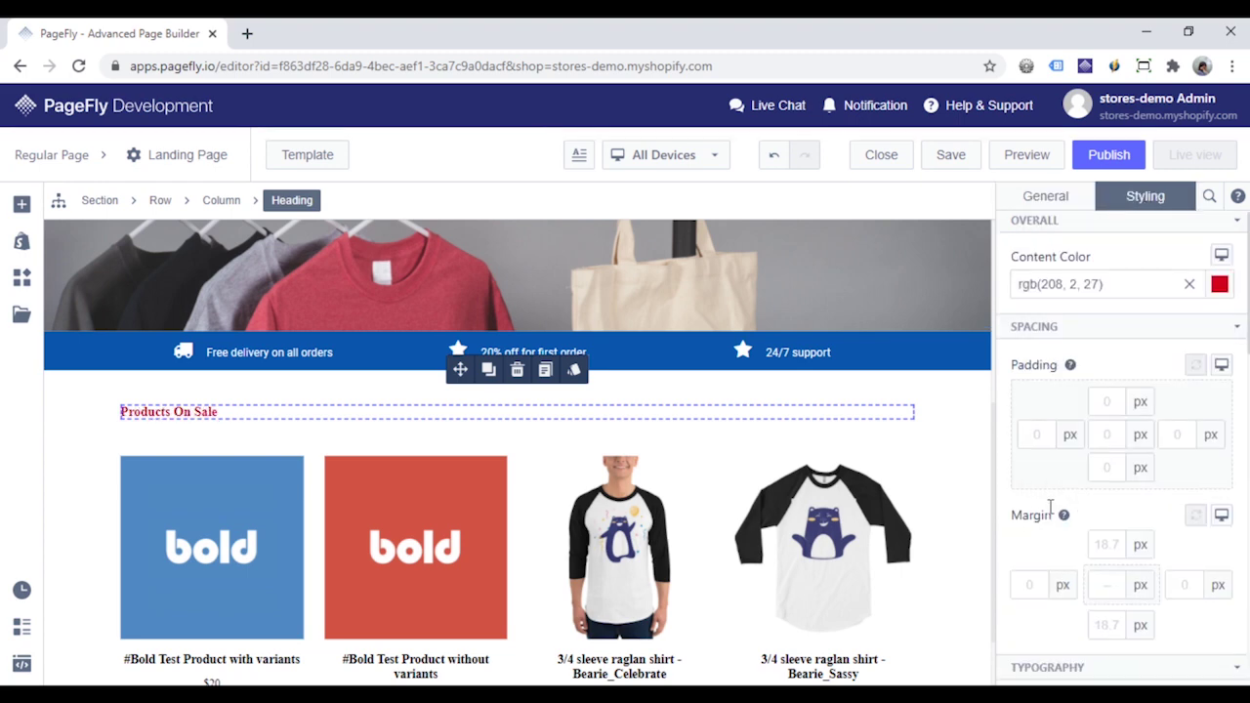
scroll(1051, 505, "down", 2)
scroll(1129, 470, "down", 1)
left_click(1123, 460)
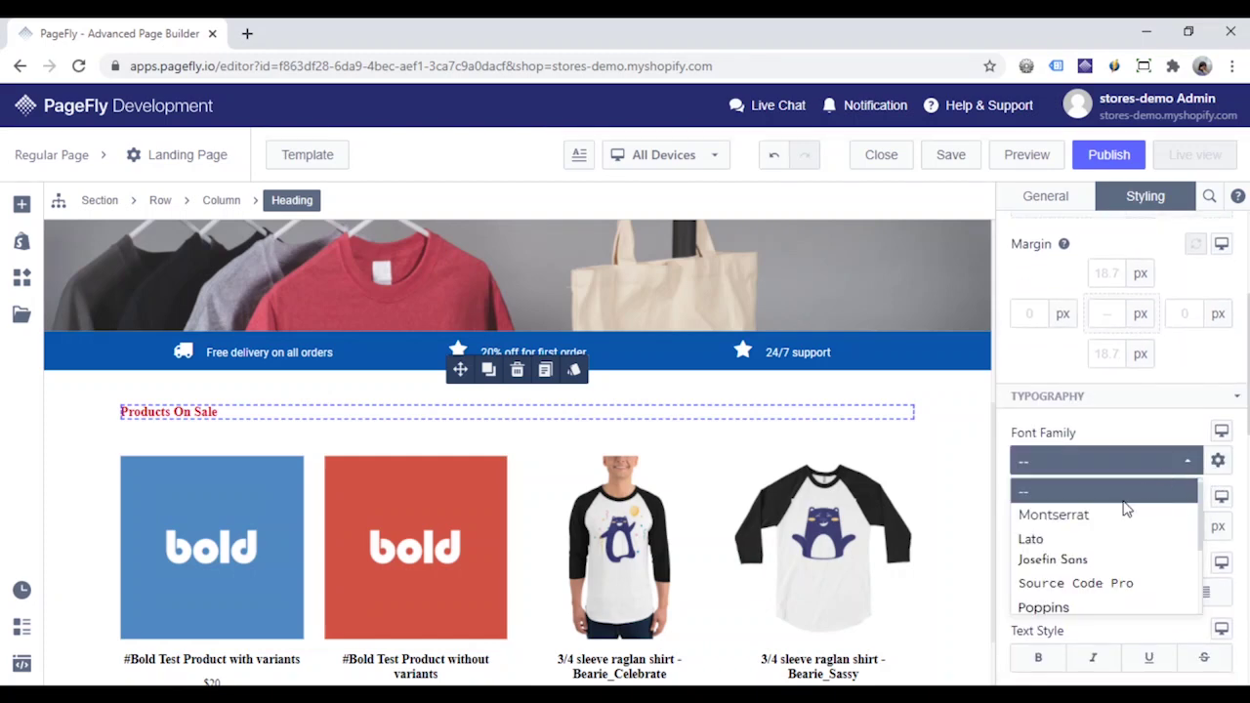
left_click(1055, 558)
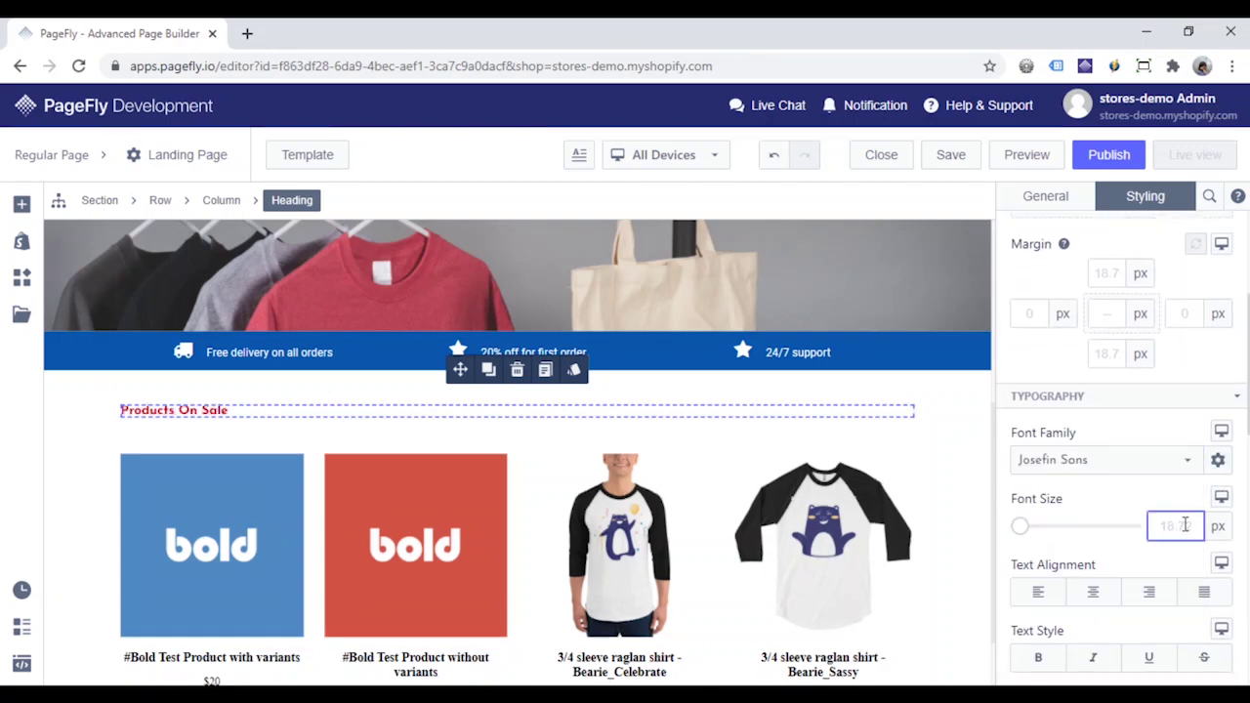
type("40")
left_click(1093, 592)
scroll(516, 500, "down", 1)
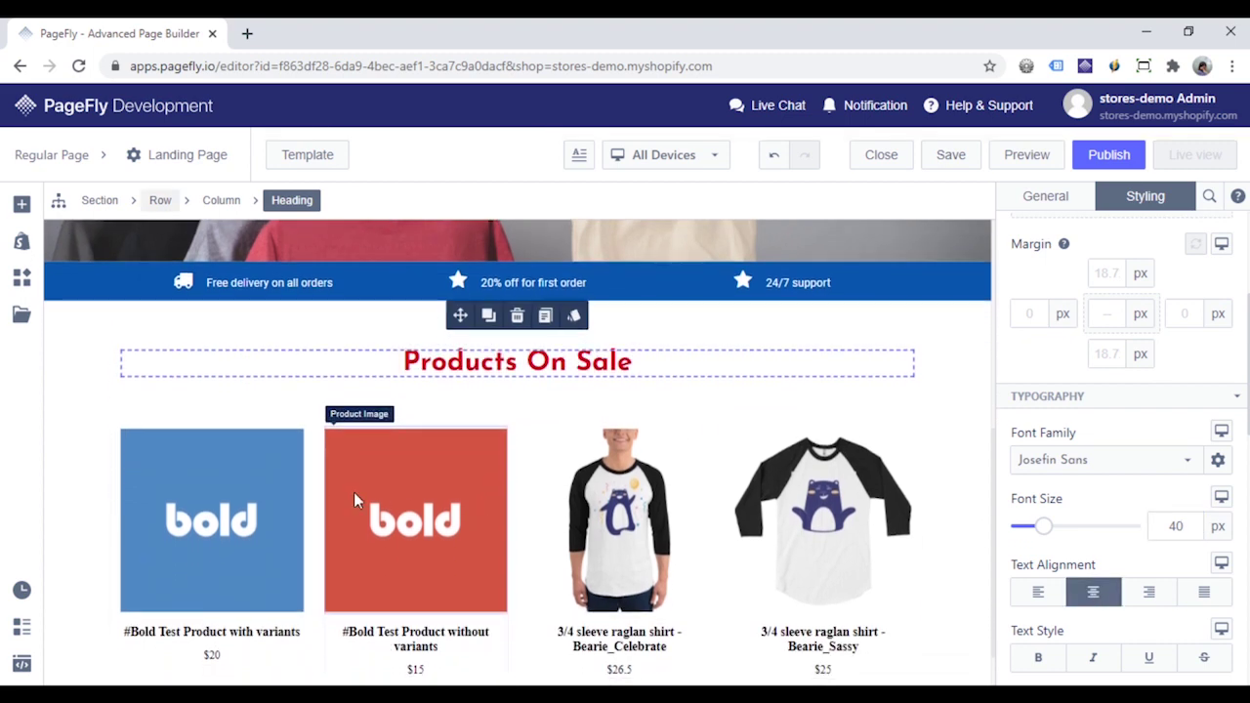
left_click(228, 439)
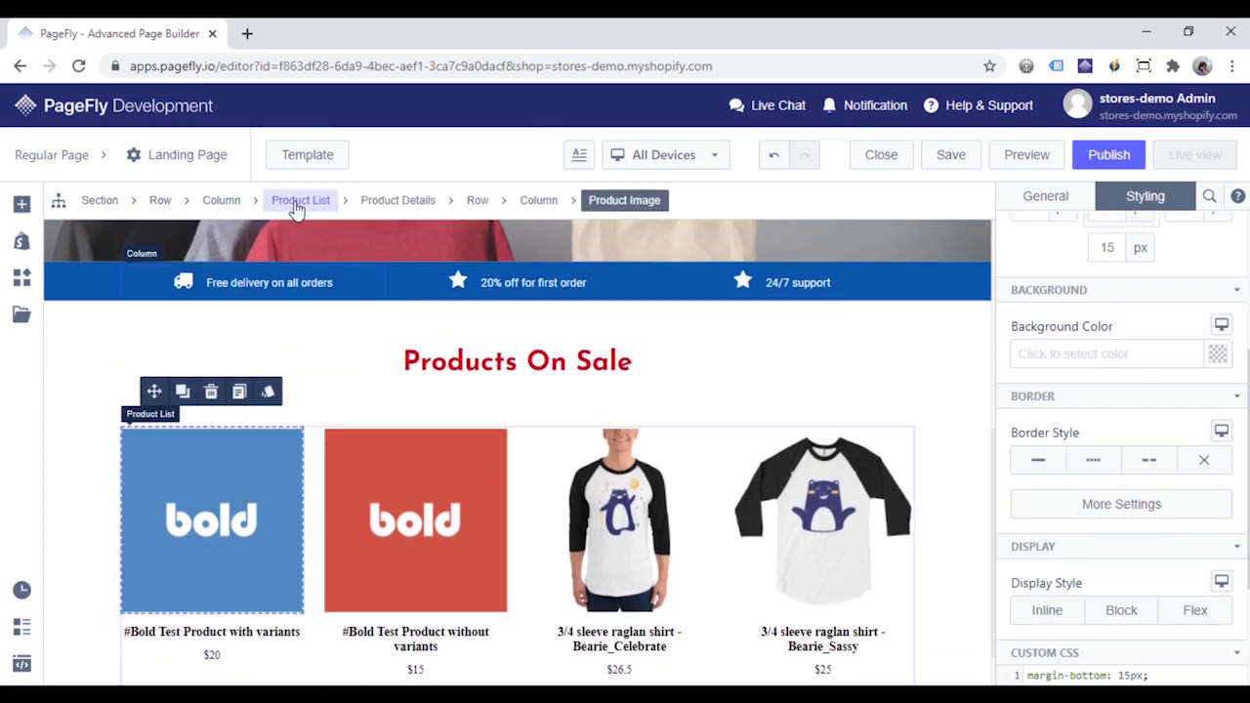
Set the product list source to Custom Collection and choose Bearie Hoodies.
left_click(1041, 196)
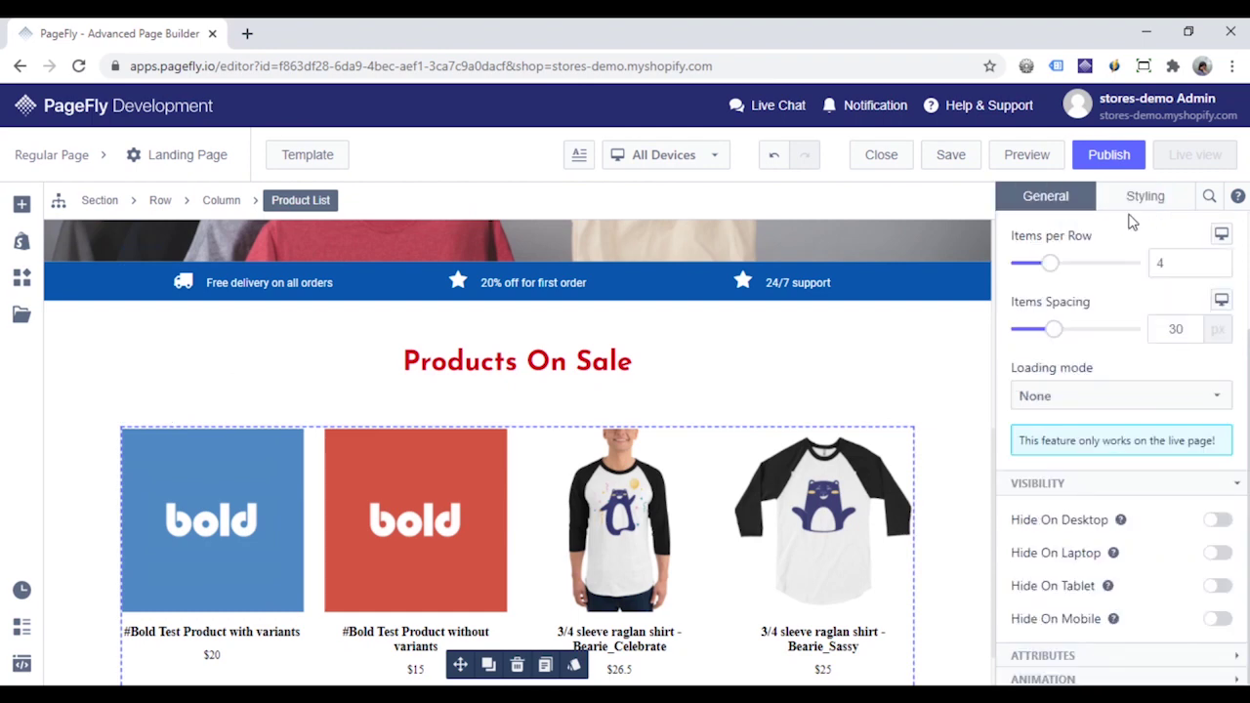
scroll(1094, 334, "up", 2)
left_click(1121, 297)
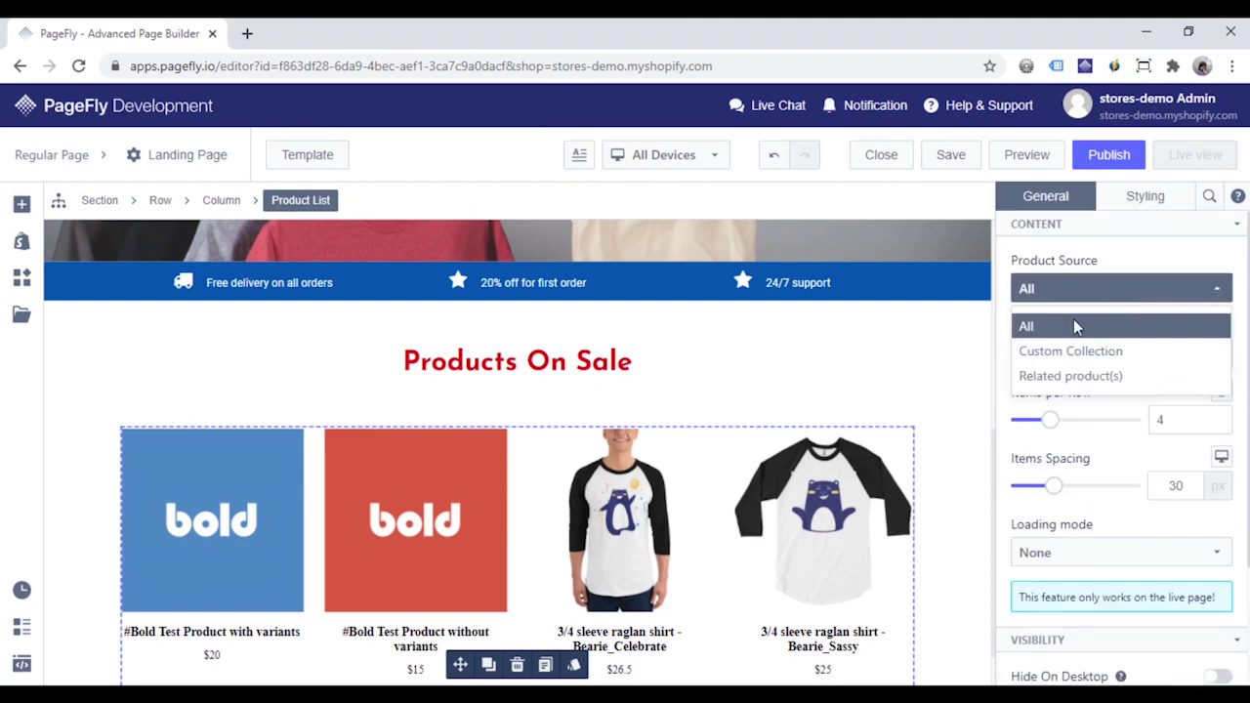
left_click(1084, 353)
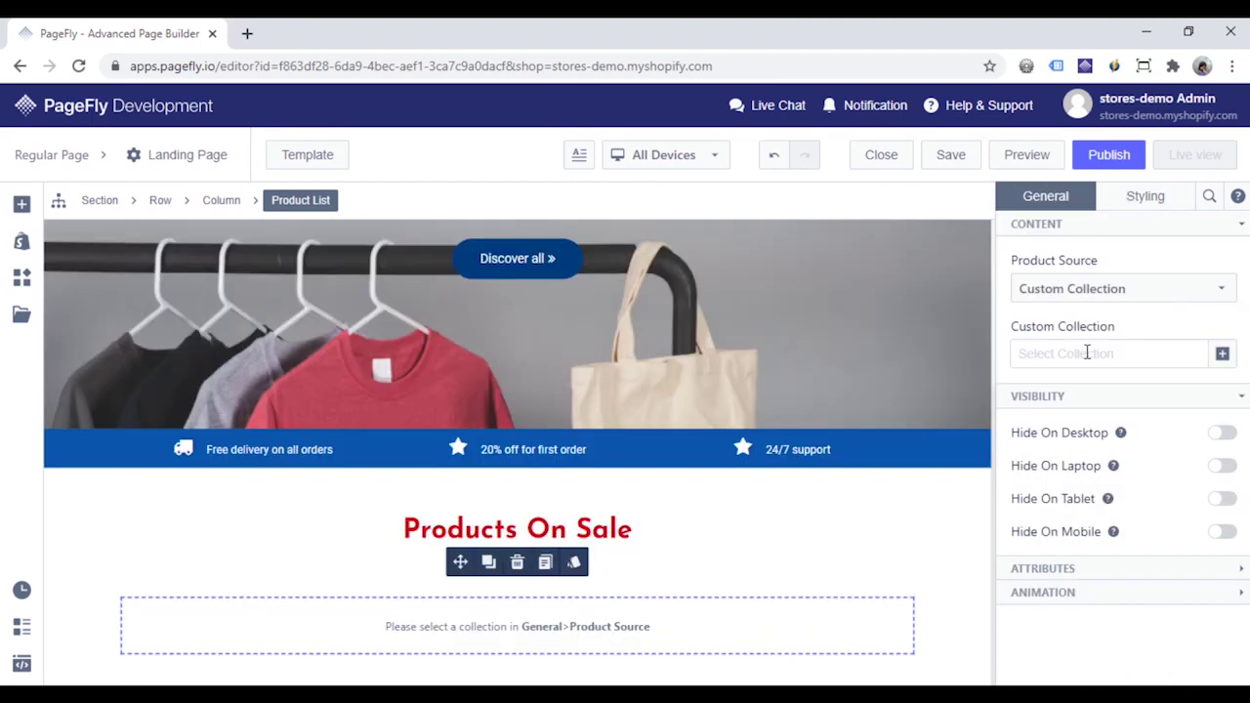
left_click(1223, 355)
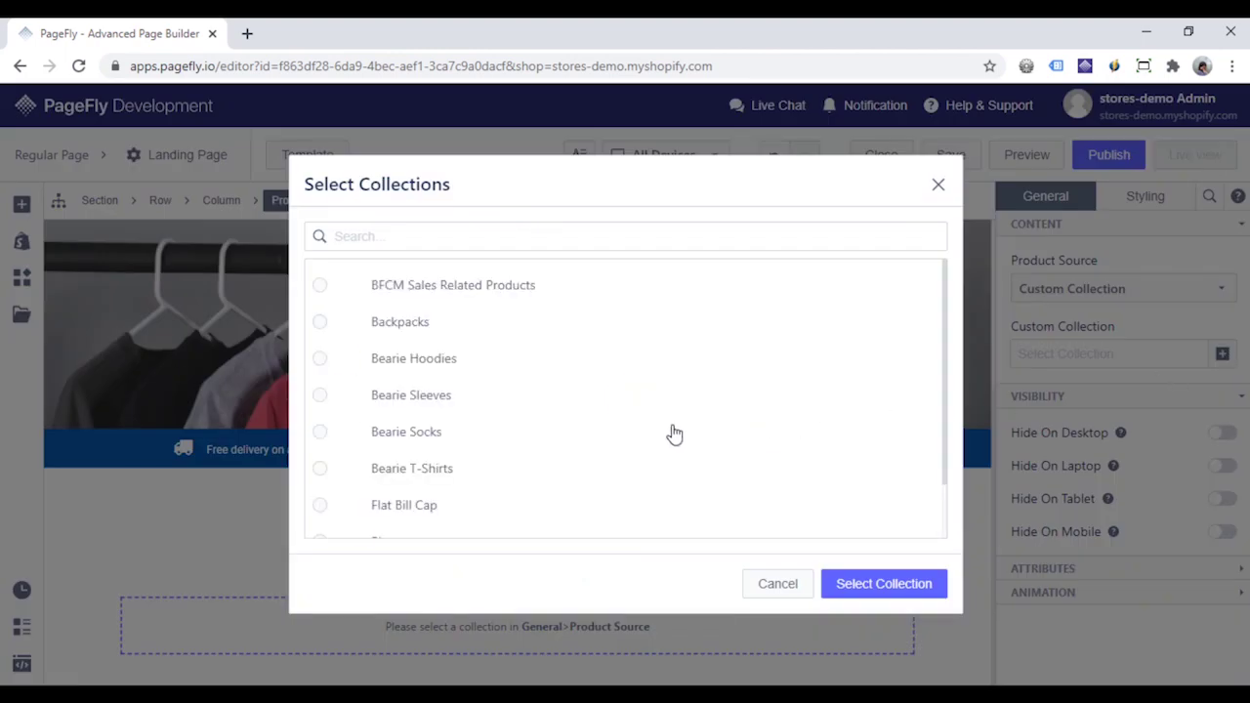
left_click(410, 369)
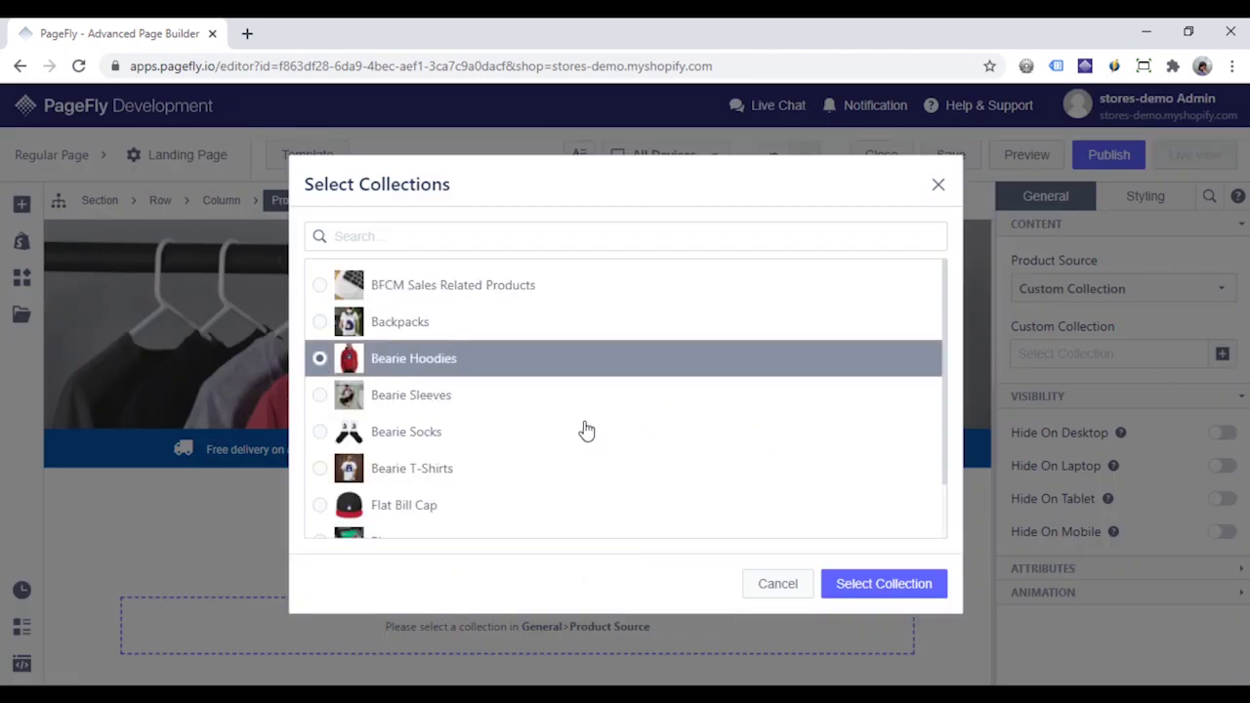
left_click(884, 584)
scroll(879, 517, "down", 2)
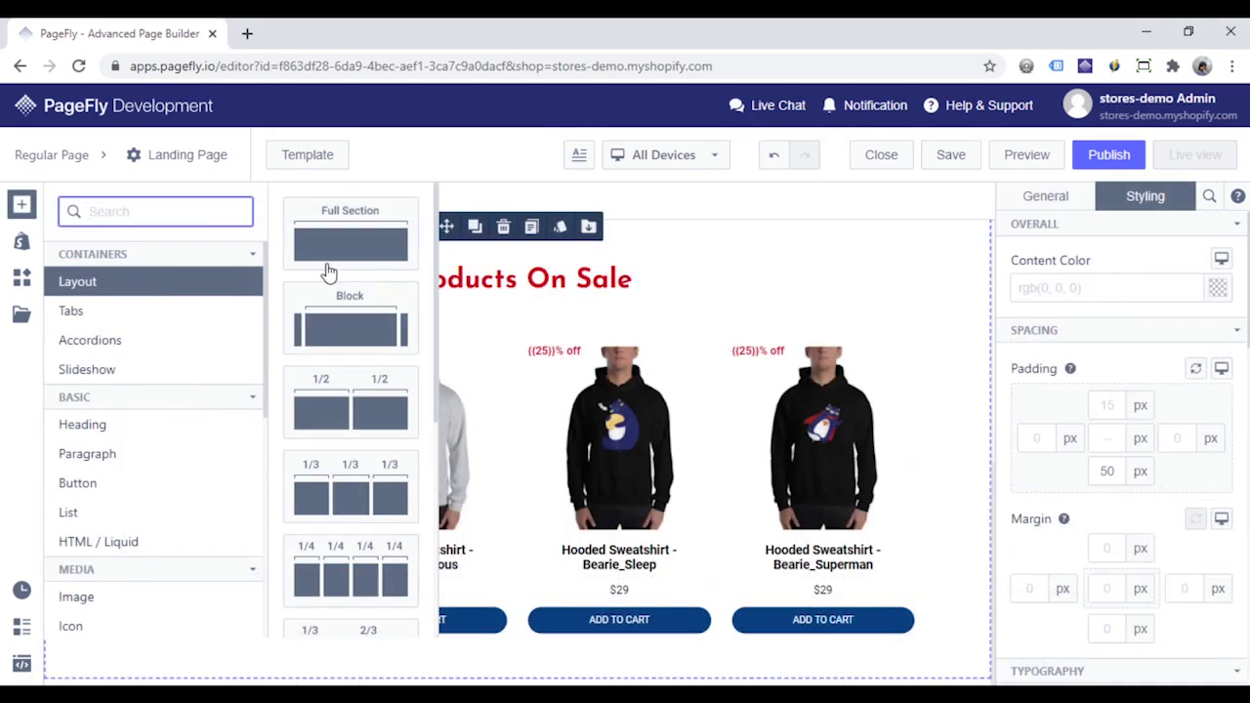
Add a new section below the products with a heading and a collection list.
left_click_drag(332, 256, 518, 673)
left_click(21, 205)
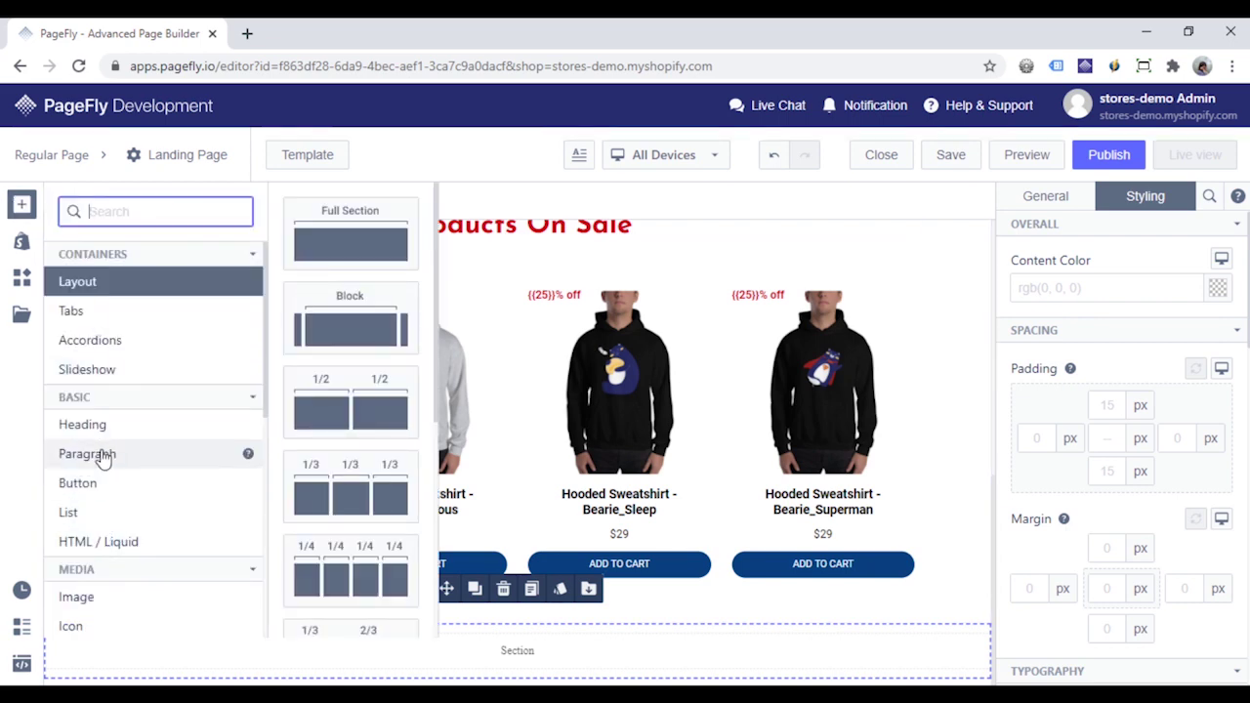
left_click(98, 424)
left_click_drag(372, 246, 523, 658)
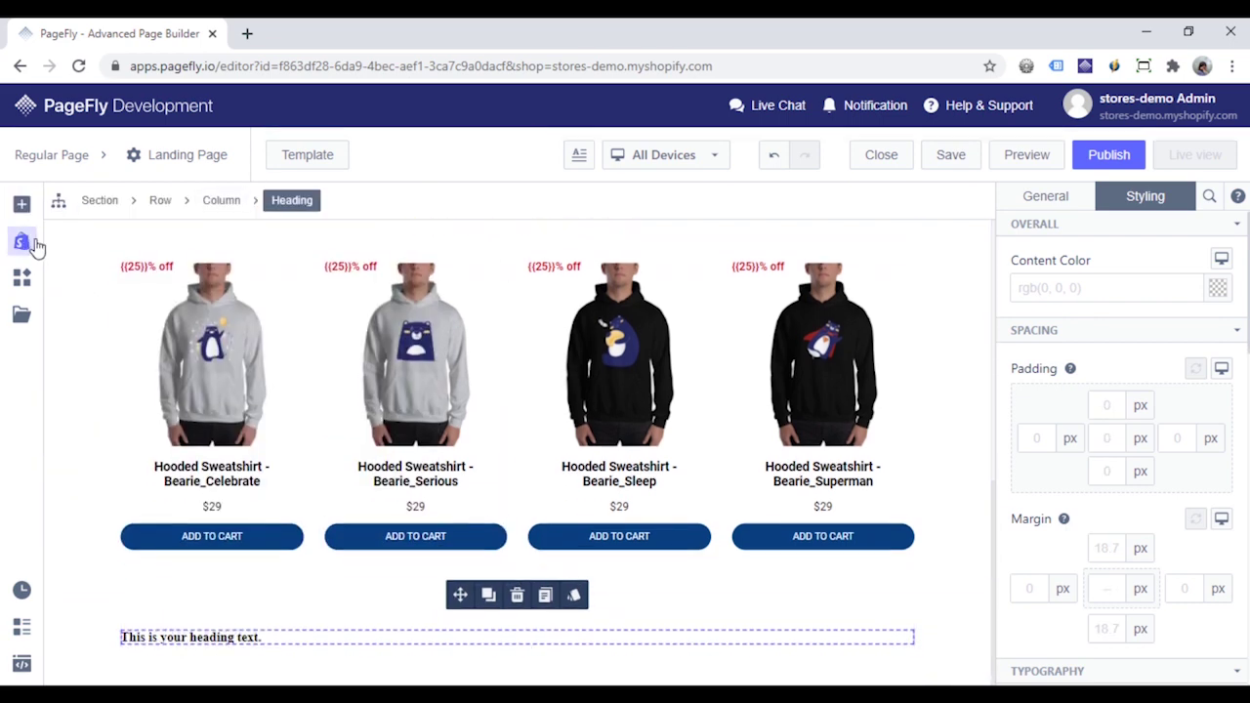
left_click(22, 242)
scroll(140, 532, "down", 2)
left_click(160, 449)
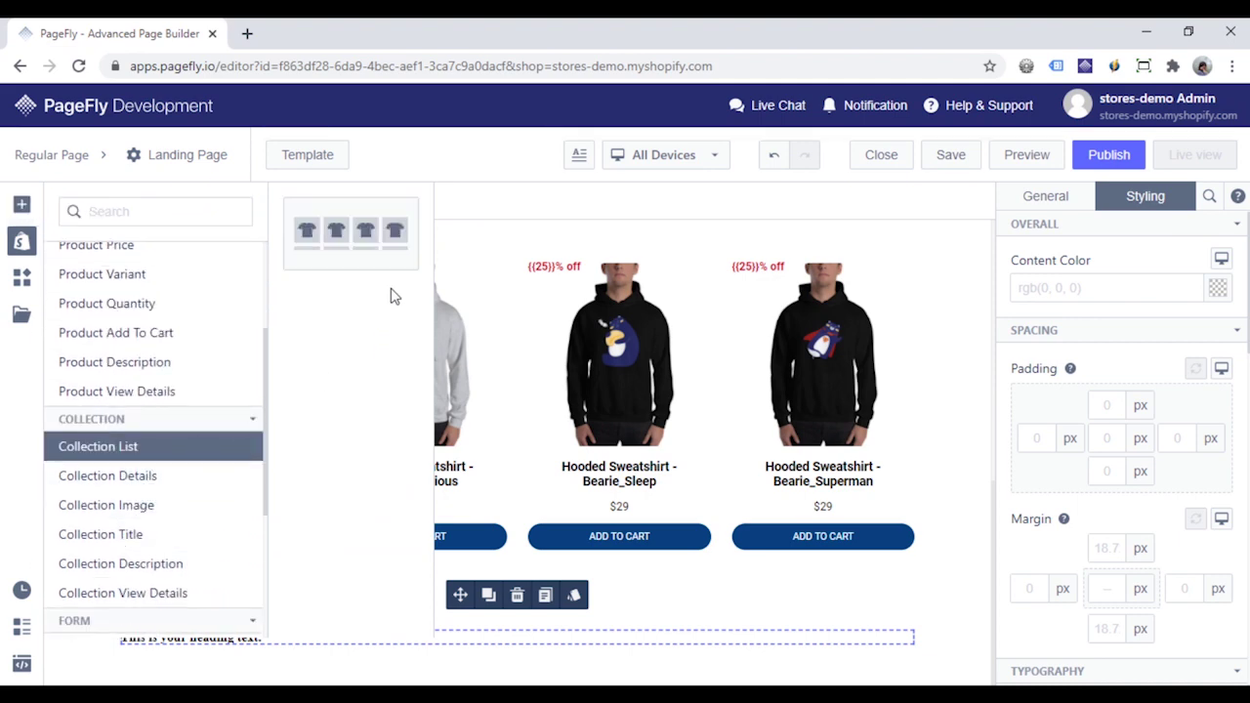
left_click_drag(523, 607, 558, 594)
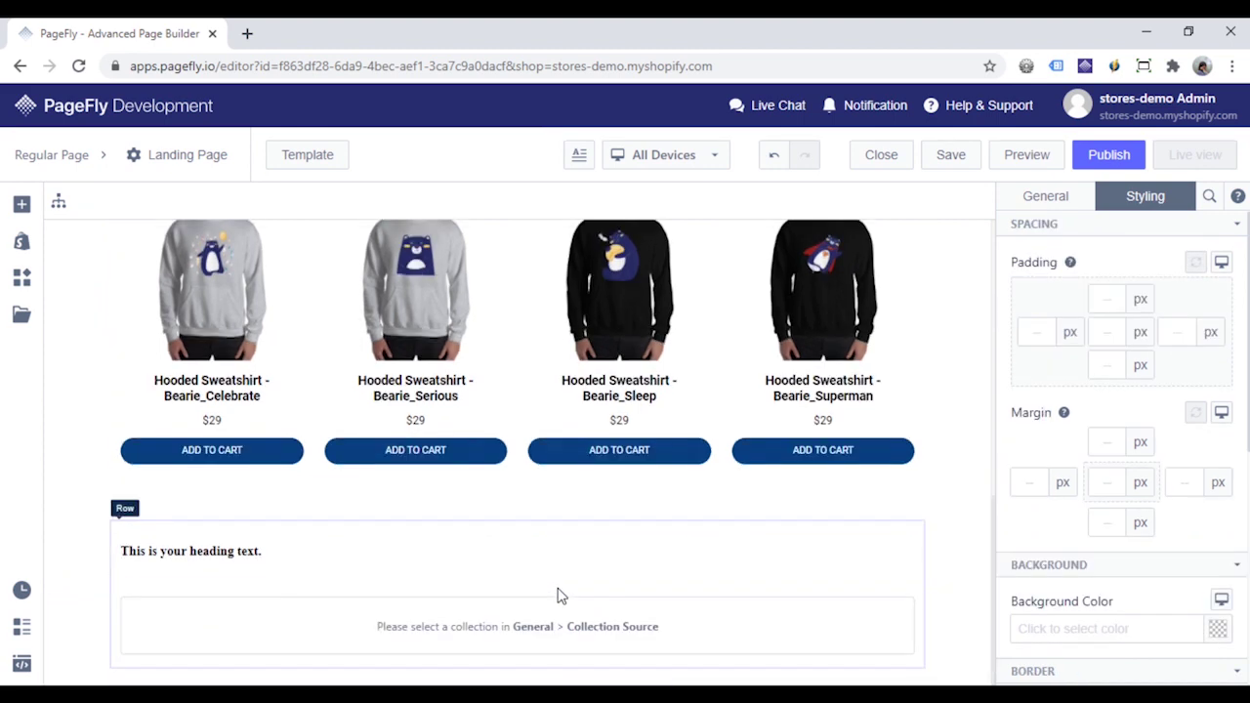
Change the new heading's text to 'Featured Collections'.
left_click(206, 551)
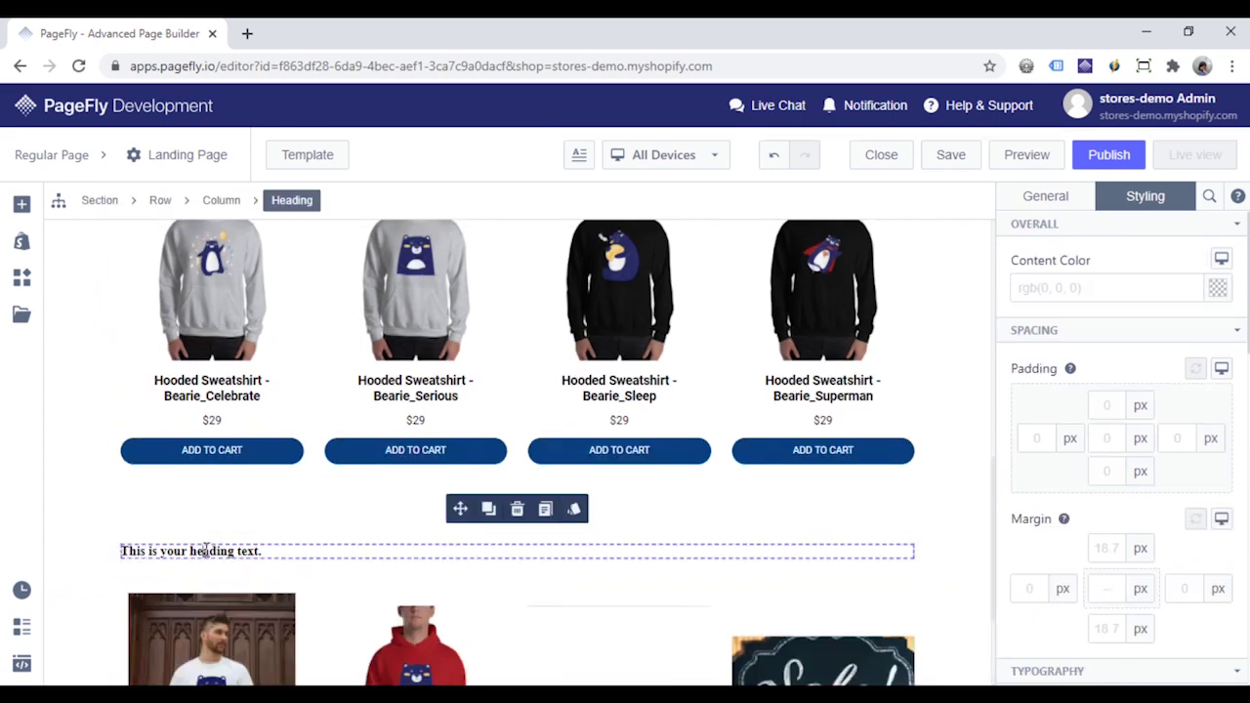
left_click(1043, 197)
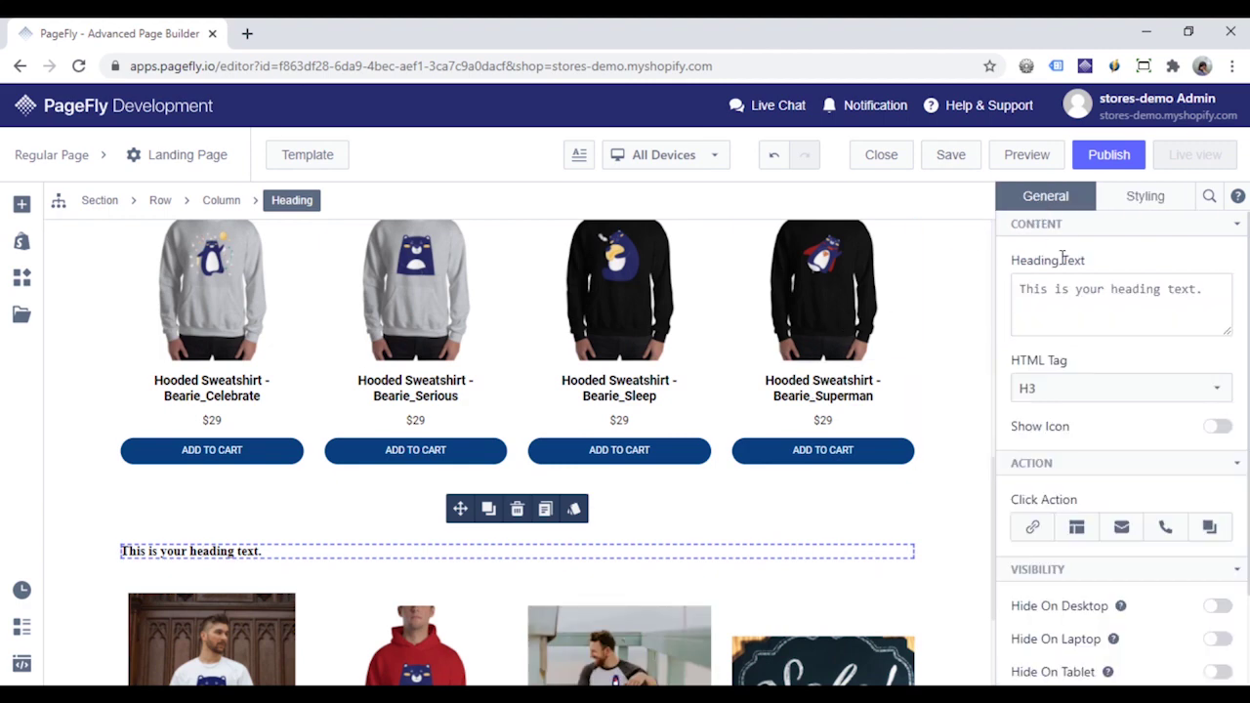
left_click(1069, 282)
key("ctrl+a")
type("Featured Collections")
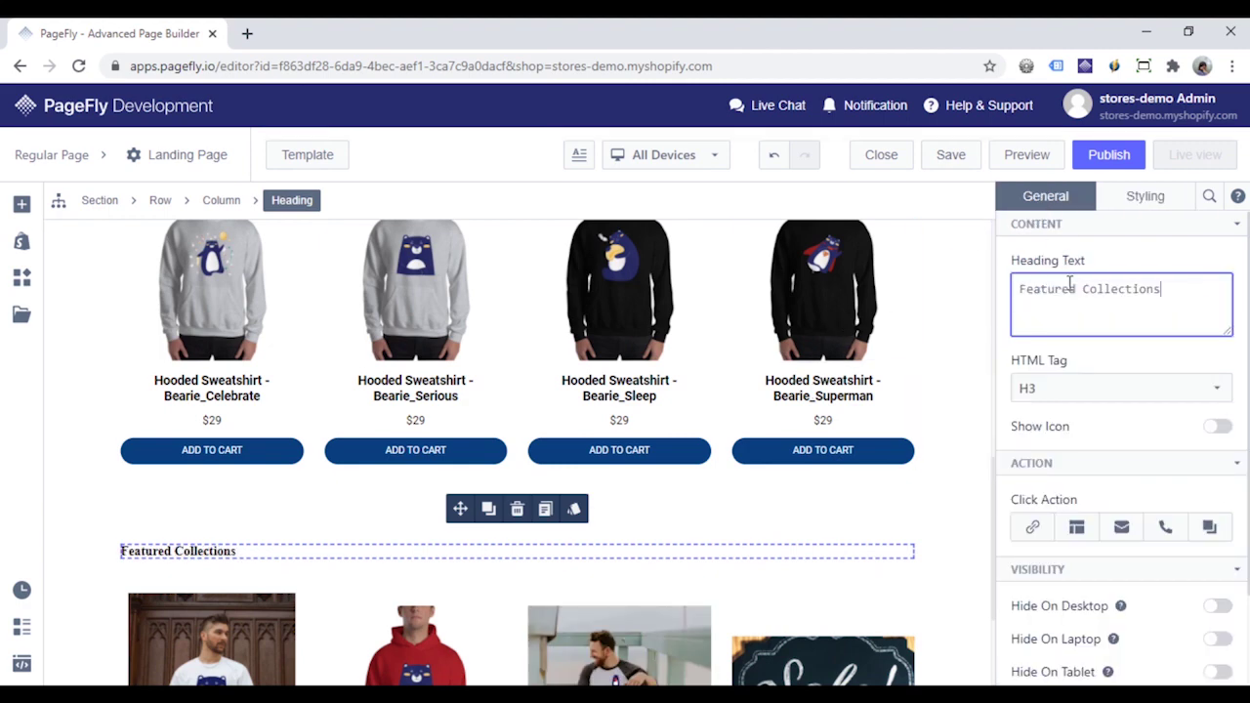
Copy the Products On Sale heading's styles and paste them onto Featured Collections.
scroll(684, 410, "up", 2)
left_click(539, 314)
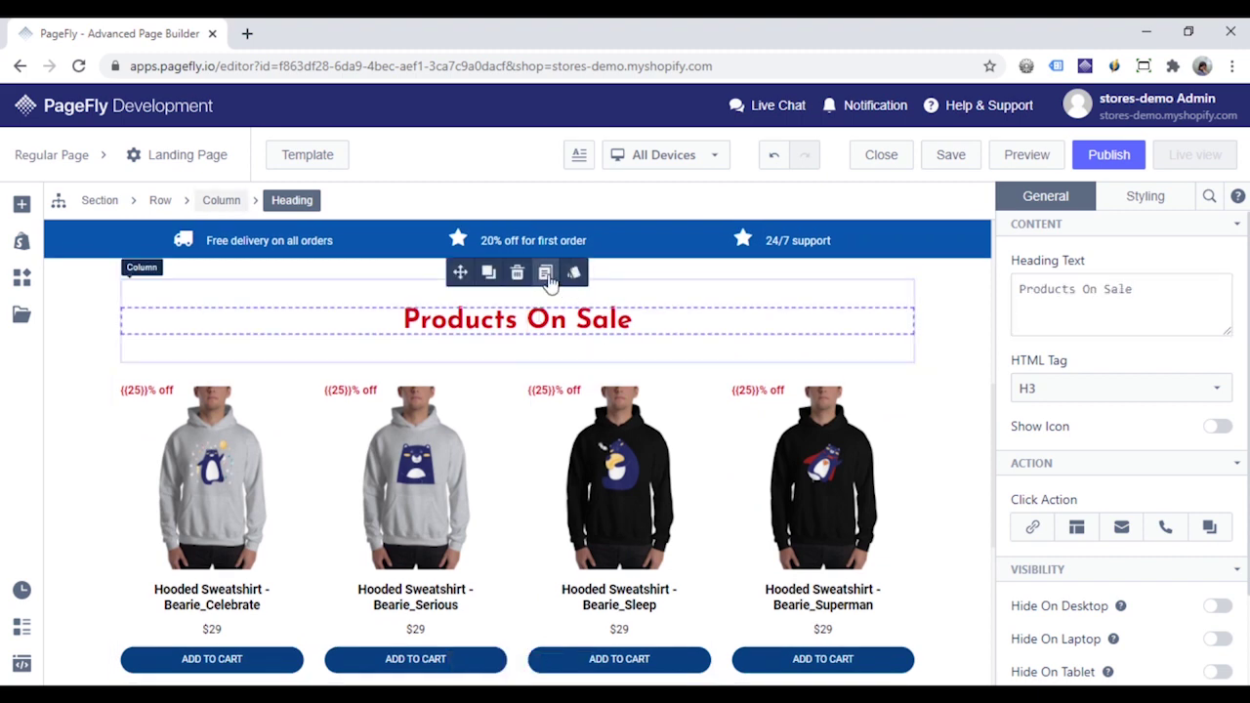
left_click(553, 279)
scroll(616, 376, "down", 4)
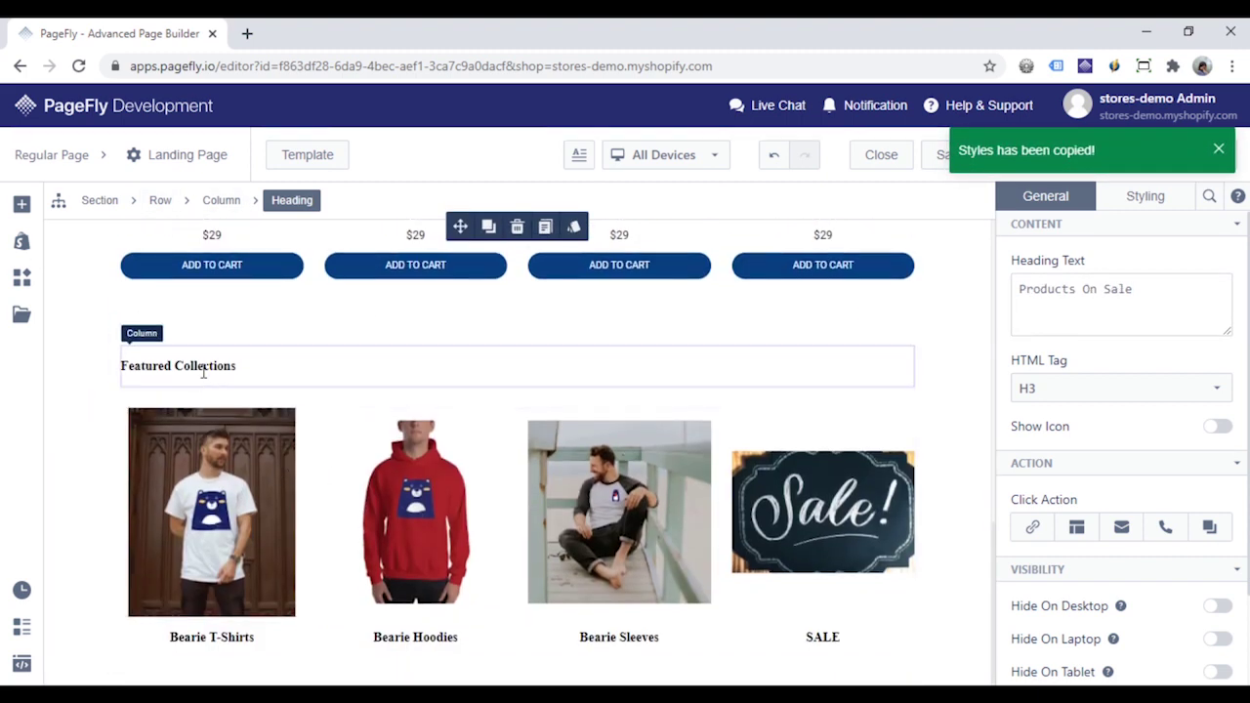
left_click(202, 365)
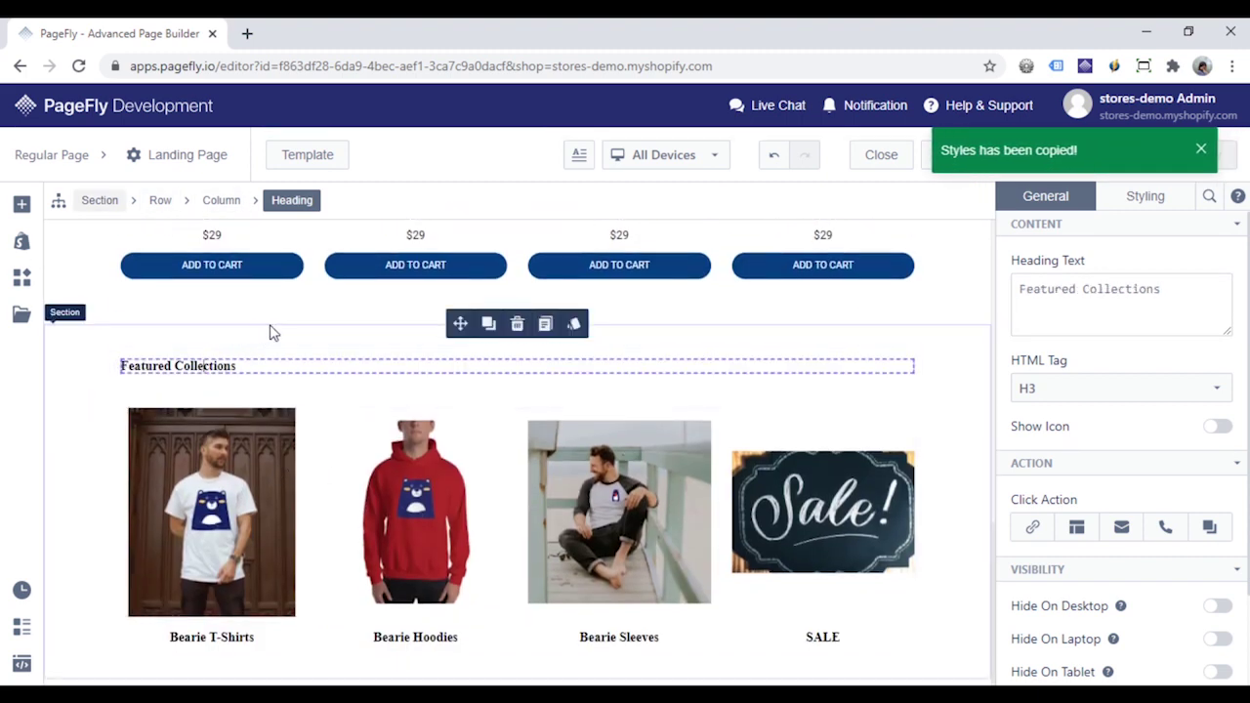
left_click(575, 336)
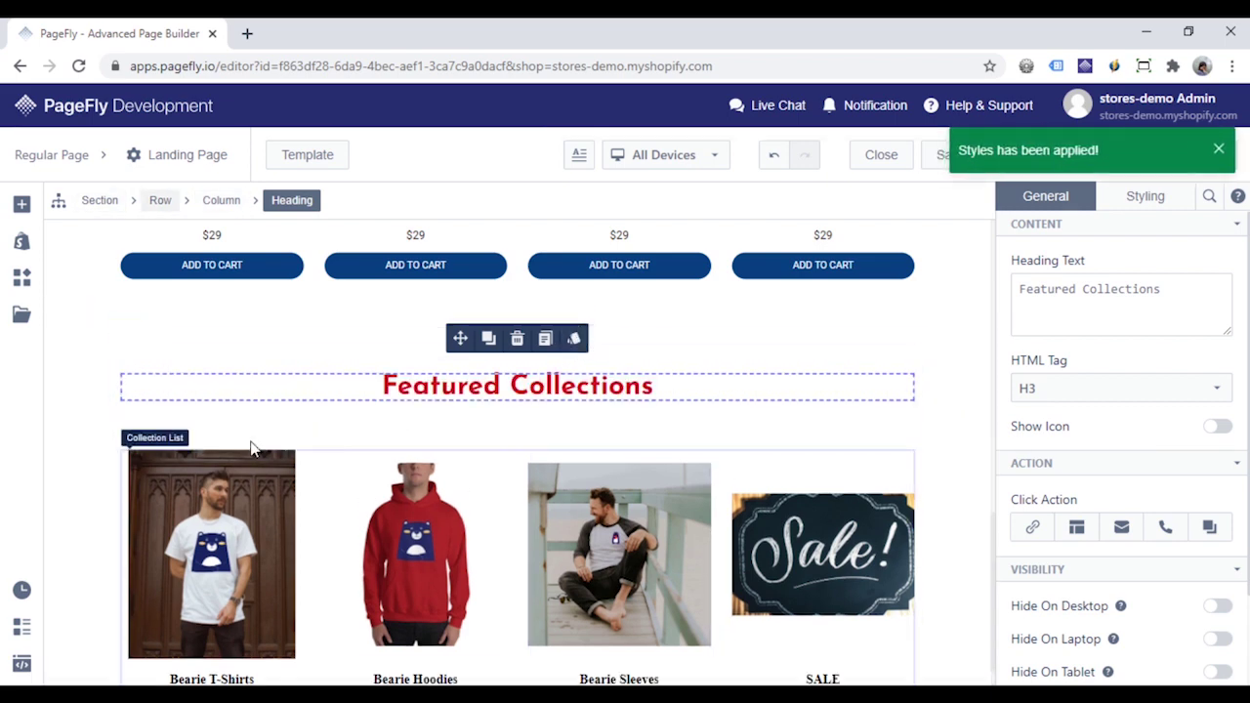
left_click(246, 473)
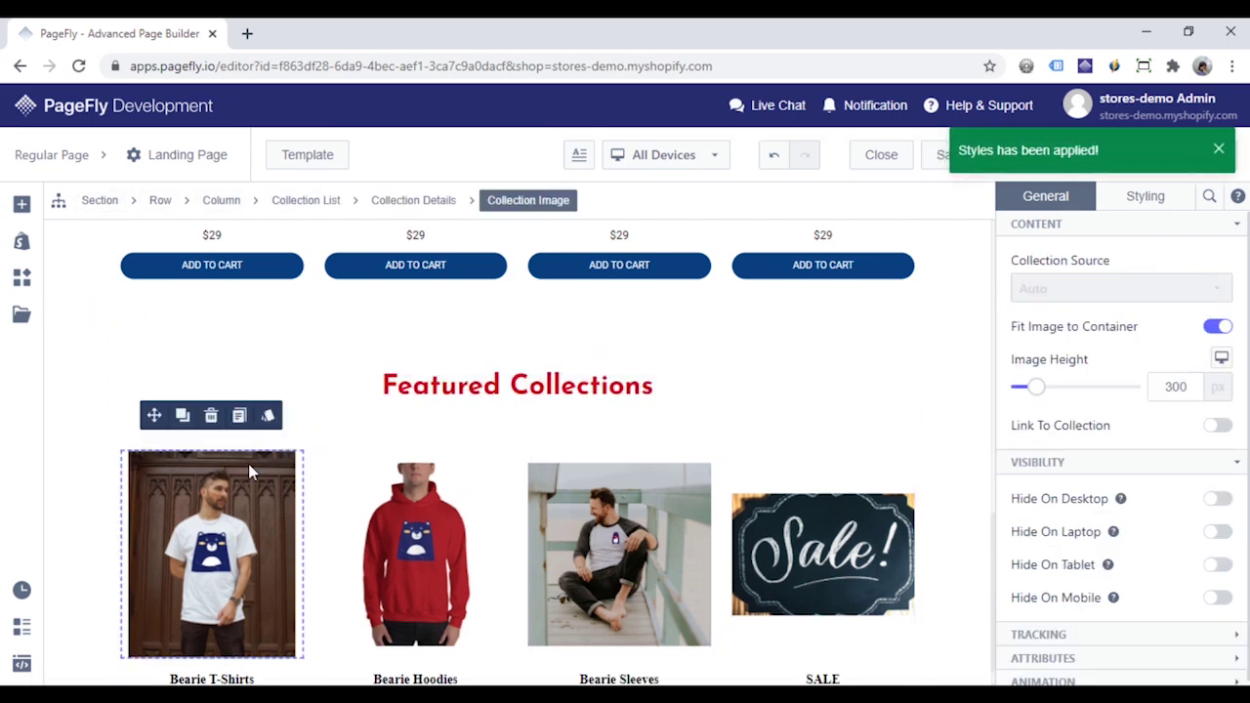
Source the collection list from Backpacks, Bearie Hoodies, Flat Bill Cap and Bearie T-Shirts, with 0 item spacing.
left_click(306, 200)
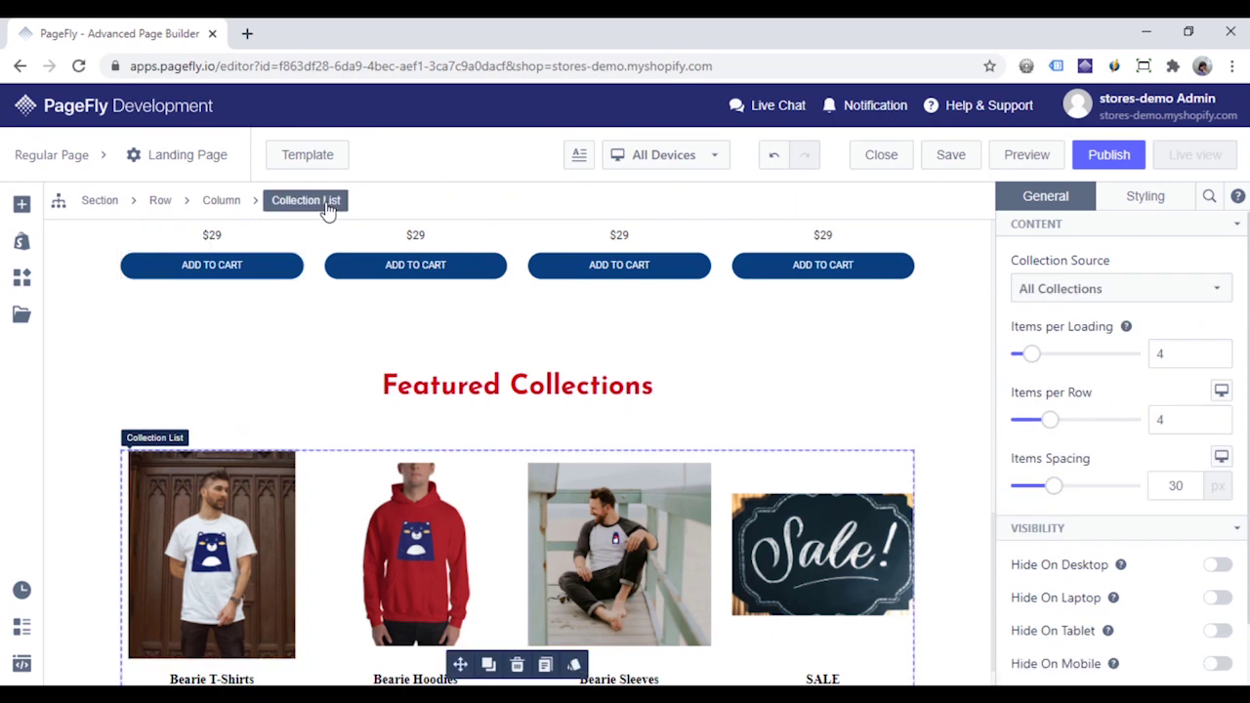
left_click(1125, 296)
left_click(1138, 352)
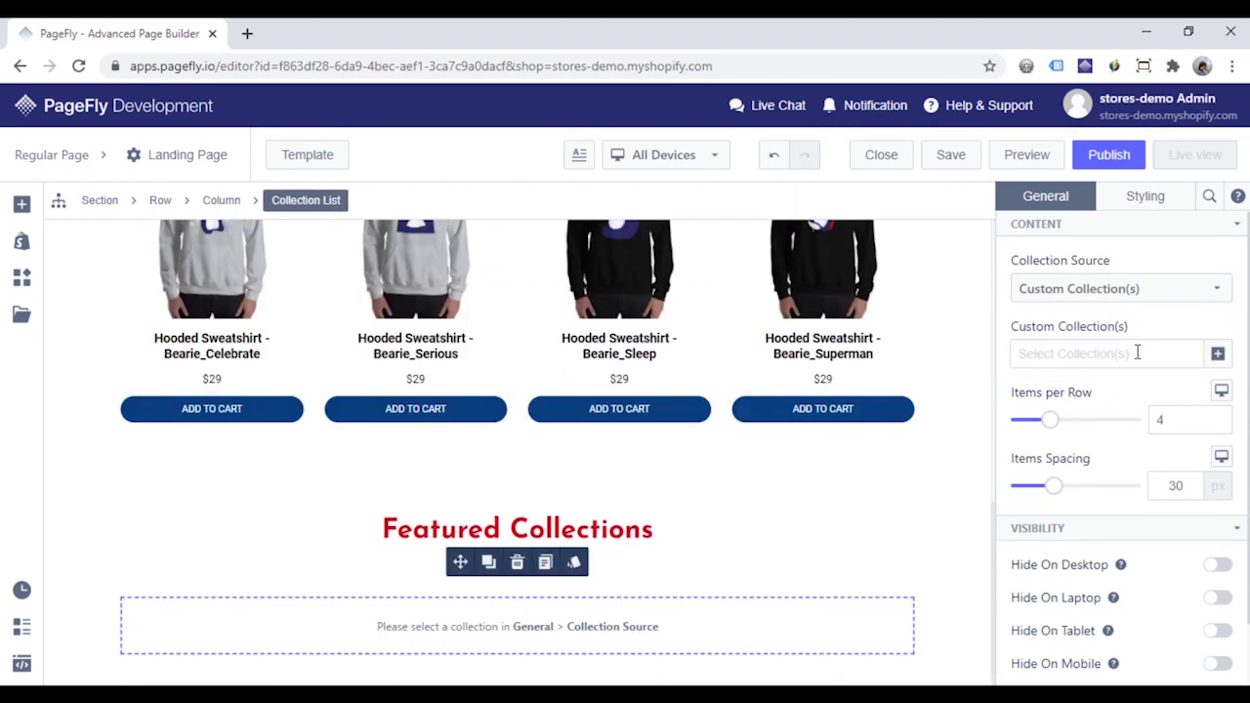
left_click(1219, 355)
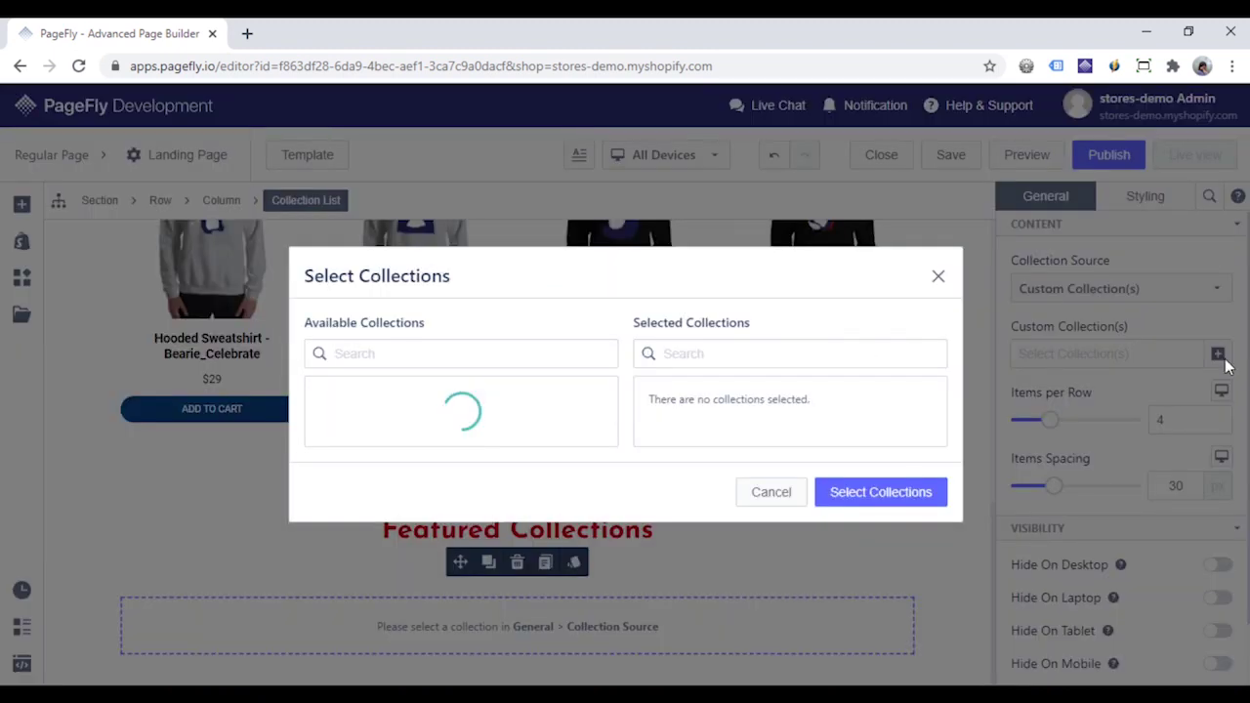
left_click(416, 271)
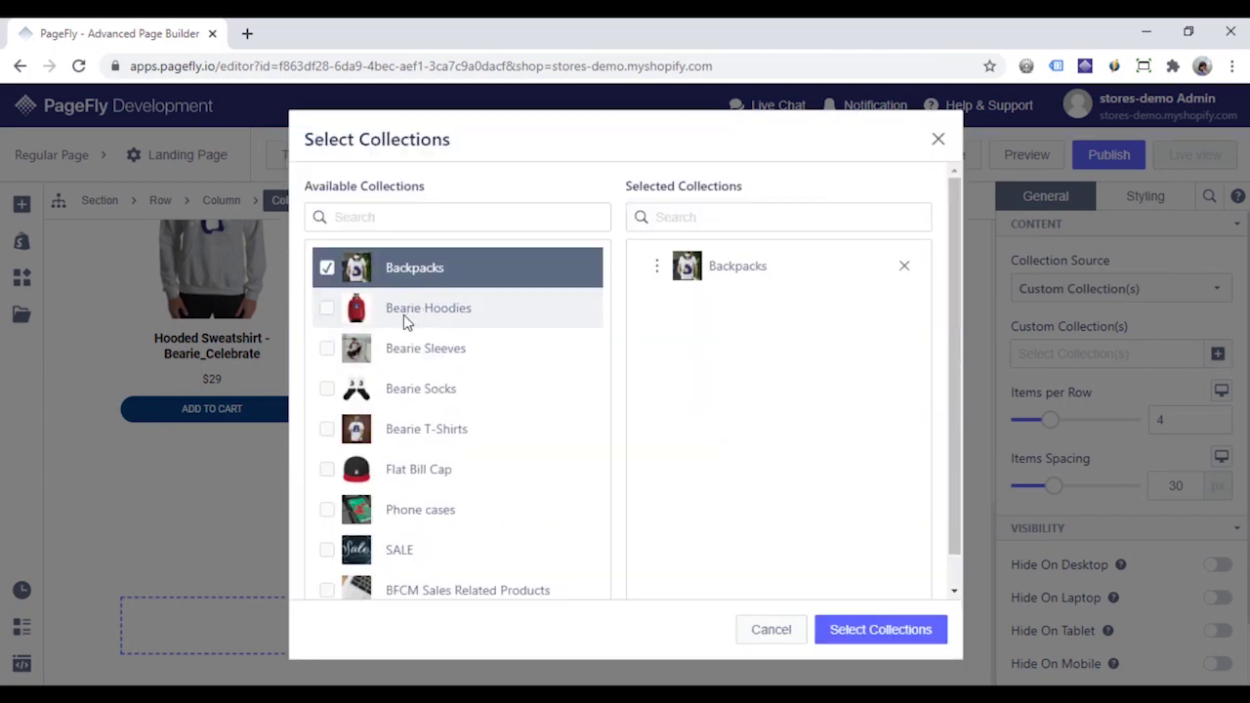
left_click(400, 322)
left_click(326, 470)
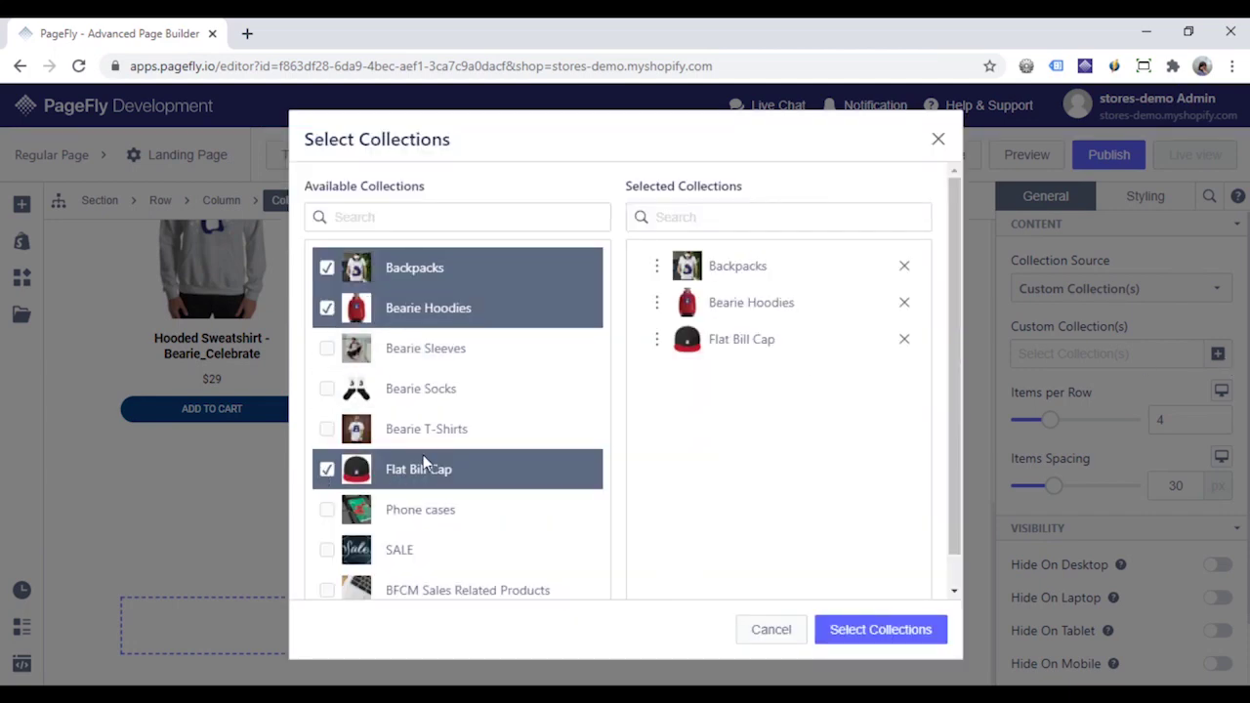
left_click(325, 431)
left_click(863, 630)
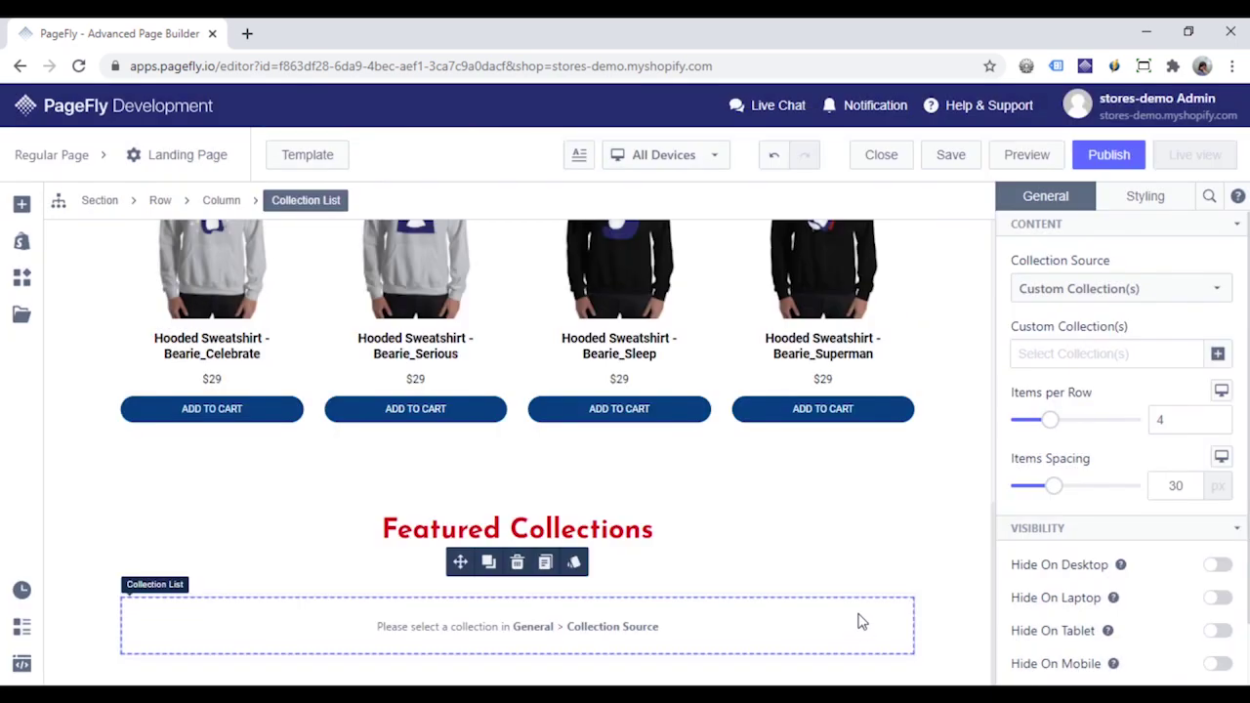
scroll(957, 469, "down", 2)
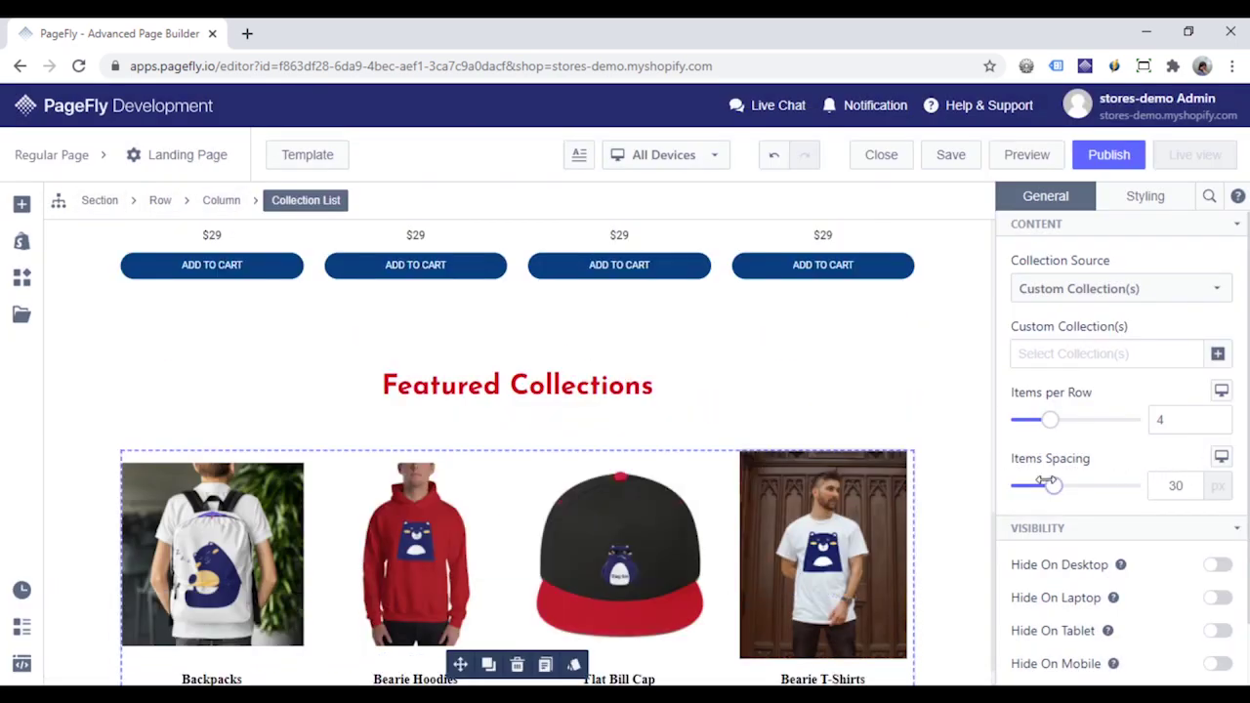
left_click_drag(1052, 485, 1006, 499)
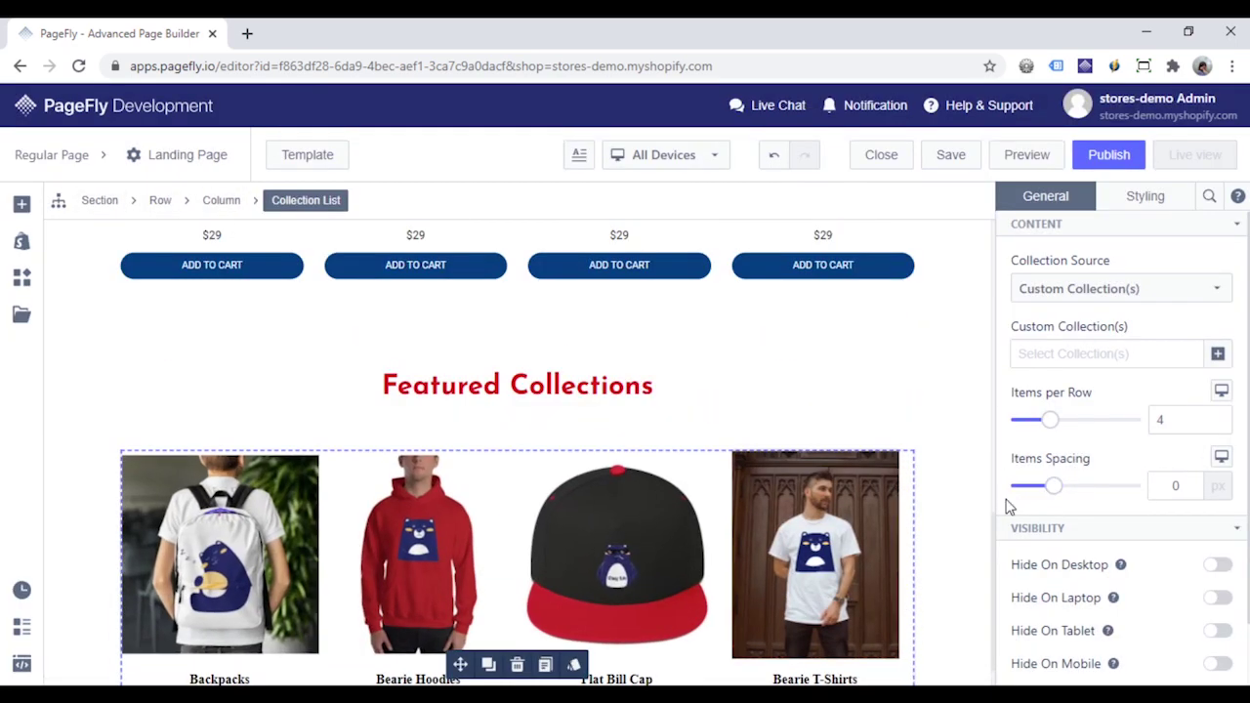
Turn off fixed width on the Featured Collections section and give it a pale blue DBE6F0 background.
left_click(949, 446)
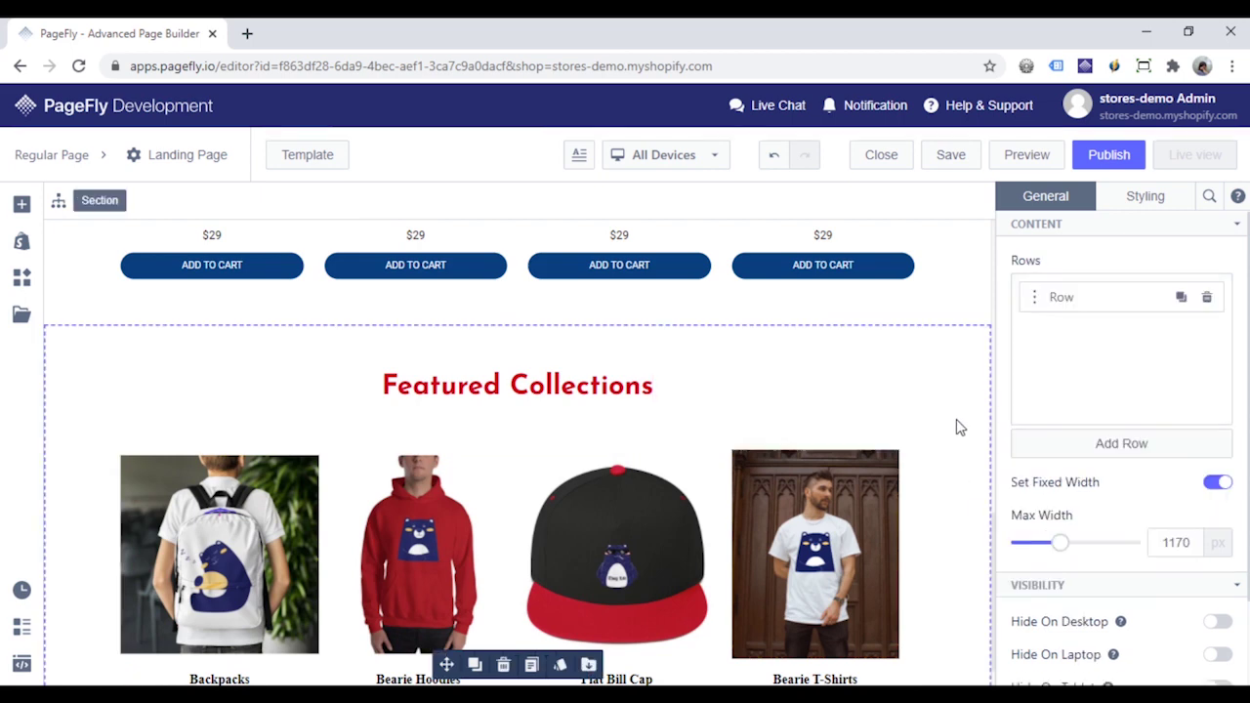
left_click(1217, 483)
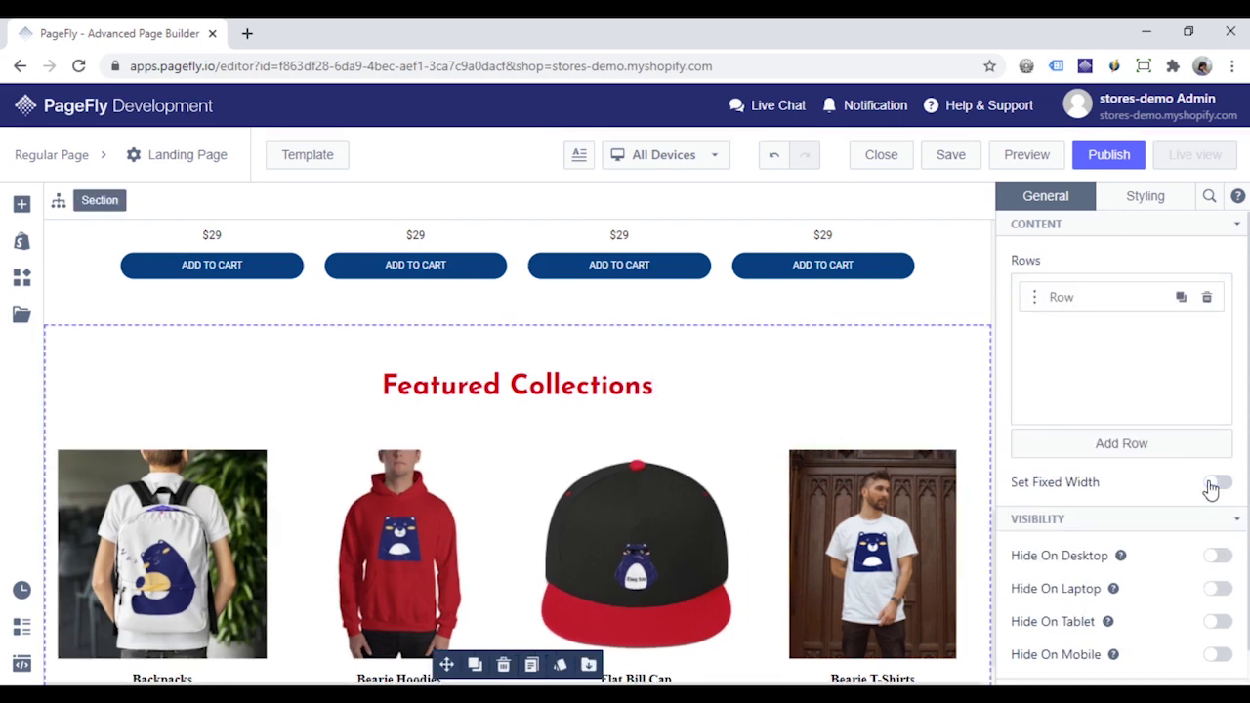
left_click(1151, 205)
scroll(1158, 463, "down", 8)
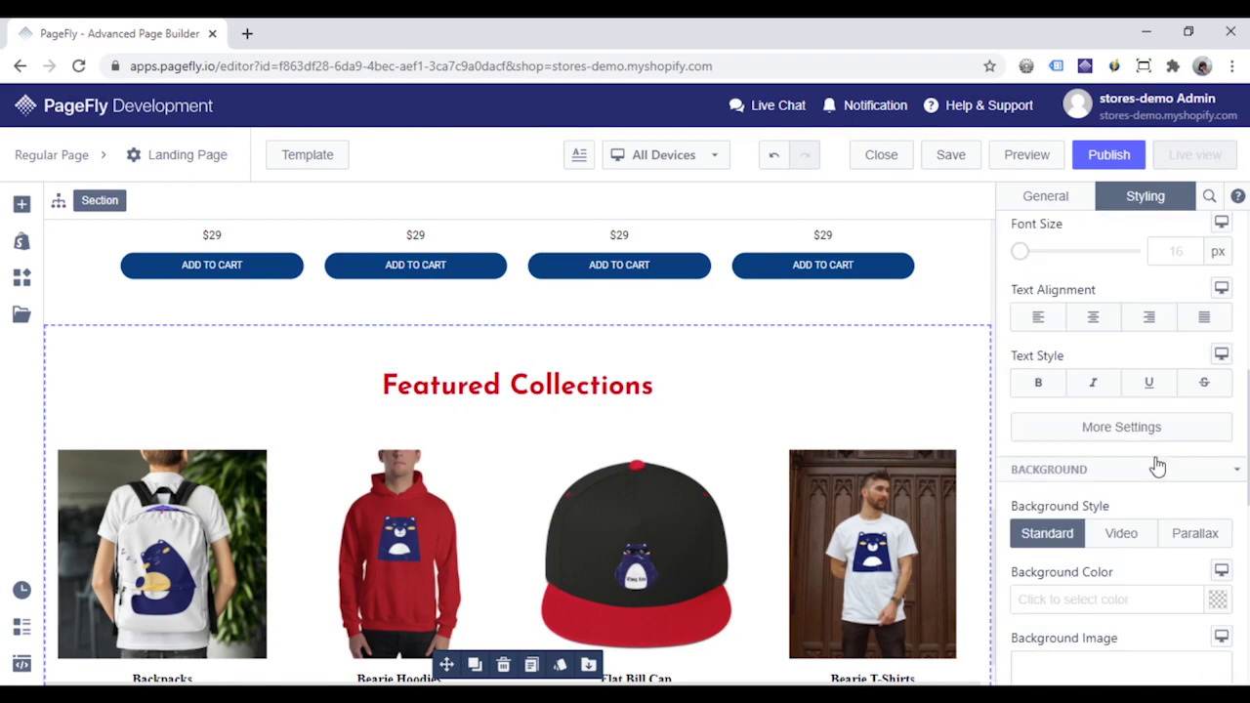
scroll(1158, 468, "down", 2)
left_click(1214, 418)
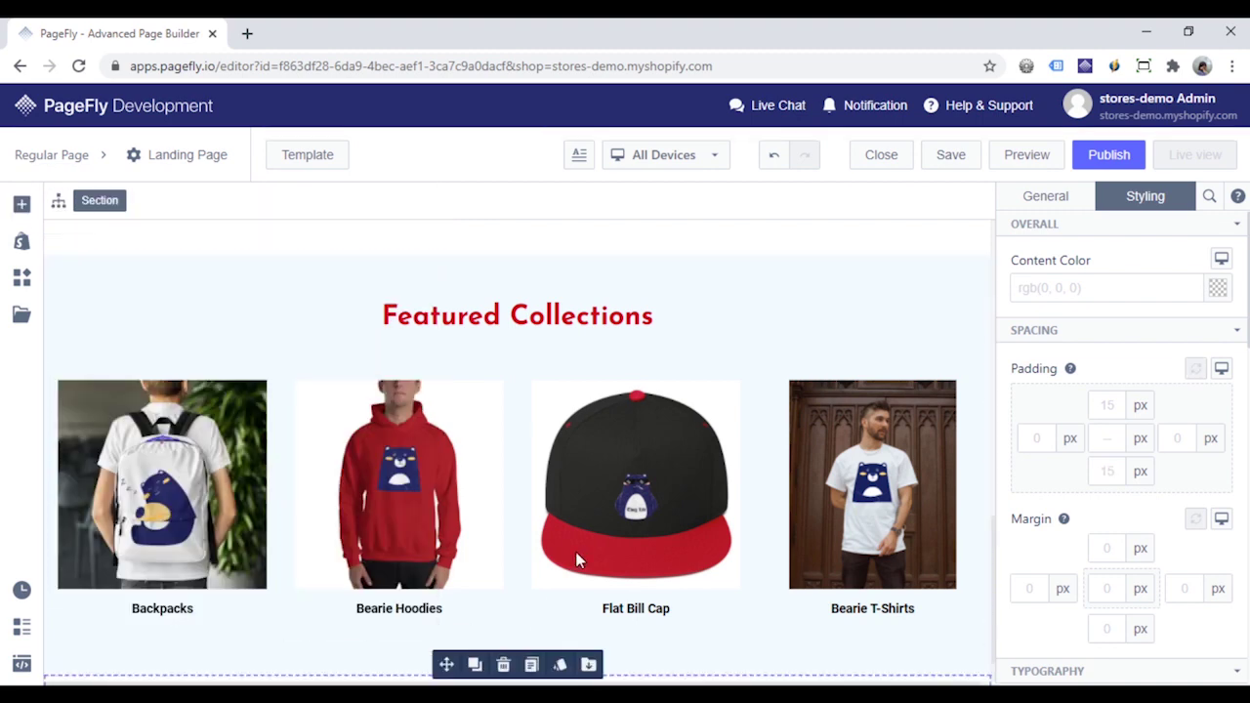
Drag a Product Details block into the empty section below the collections.
left_click(22, 240)
scroll(147, 323, "up", 3)
left_click(156, 322)
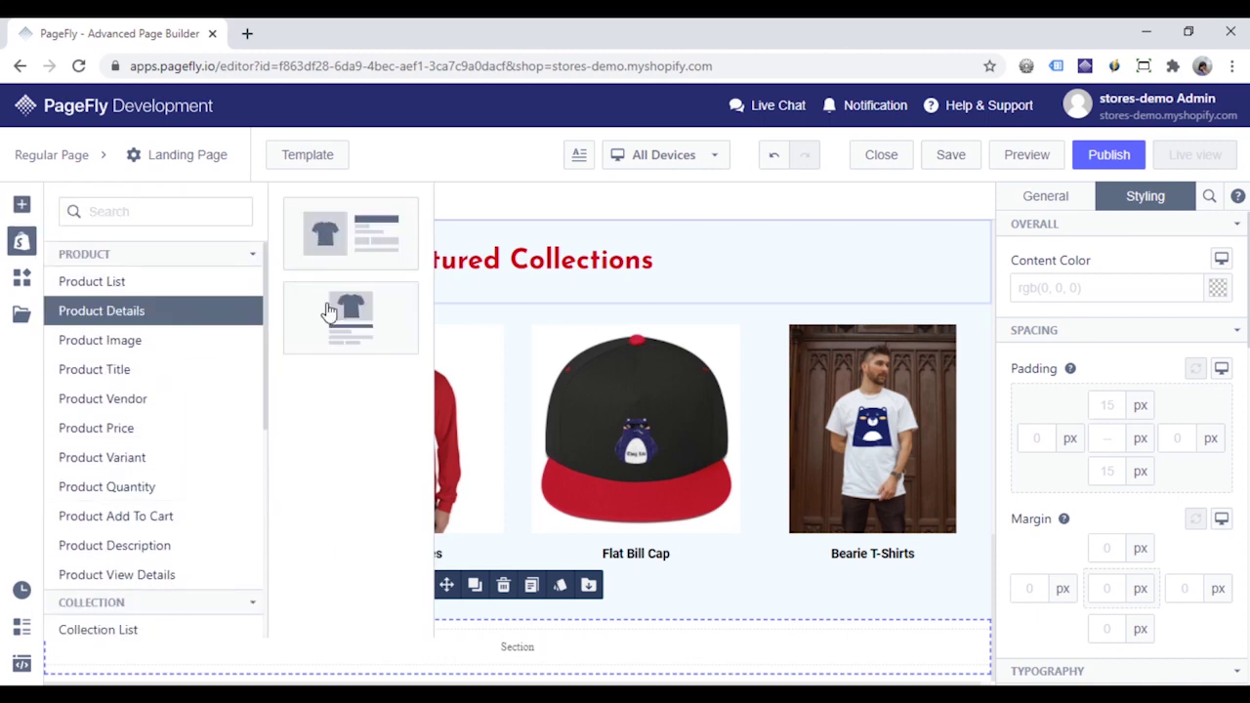
left_click_drag(361, 241, 547, 645)
scroll(664, 583, "down", 1)
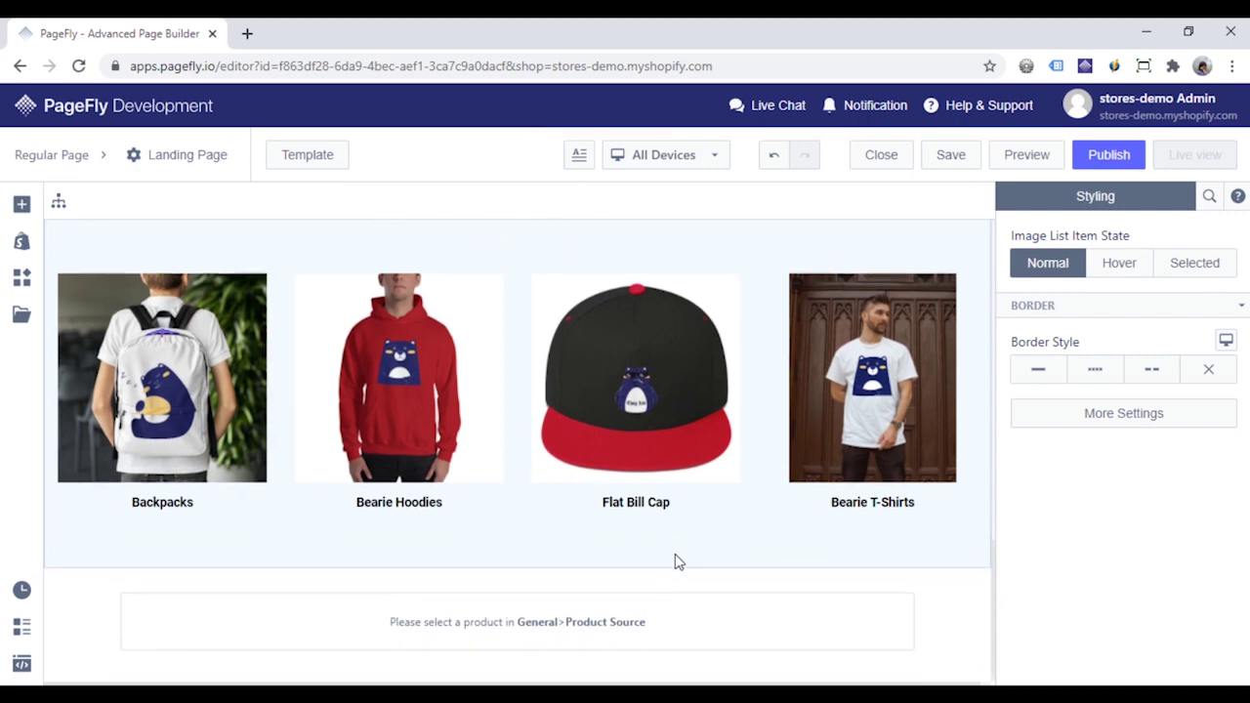
Assign the Bearie Good Job - Short-Sleeve Unisex T-Shirt to the Product Details block via Custom Product.
left_click(696, 592)
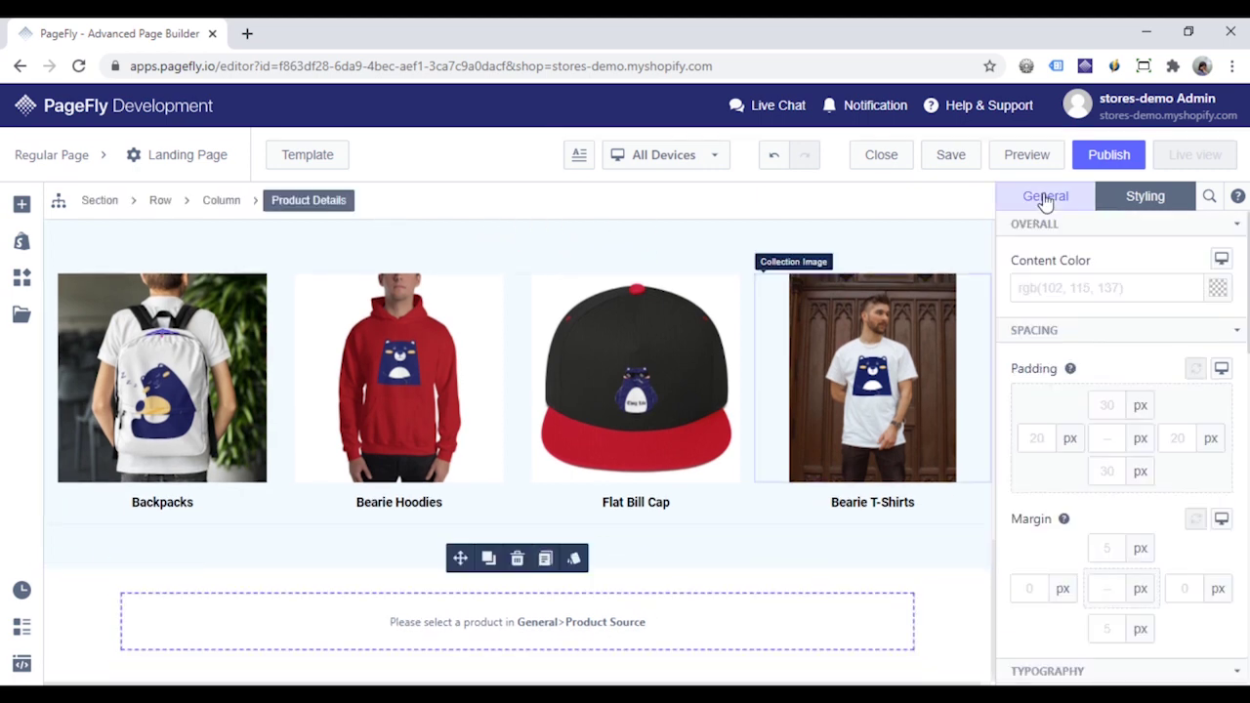
left_click(1040, 199)
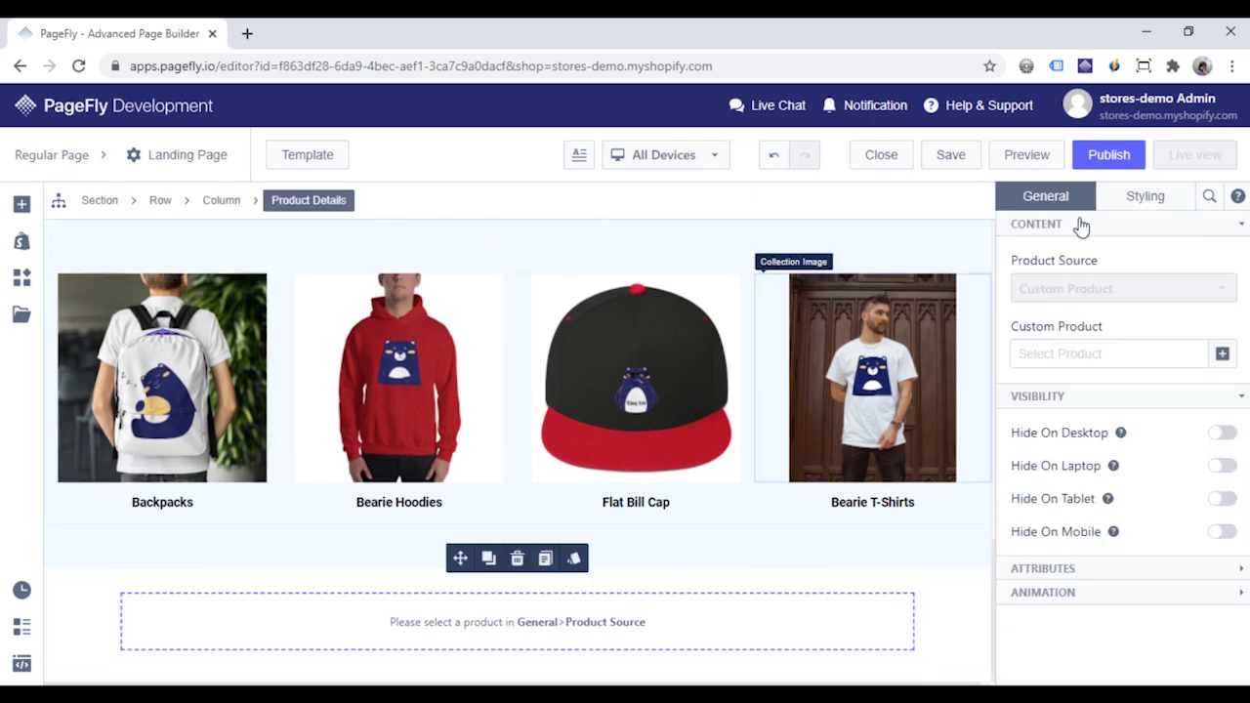
left_click(1223, 358)
scroll(606, 358, "down", 5)
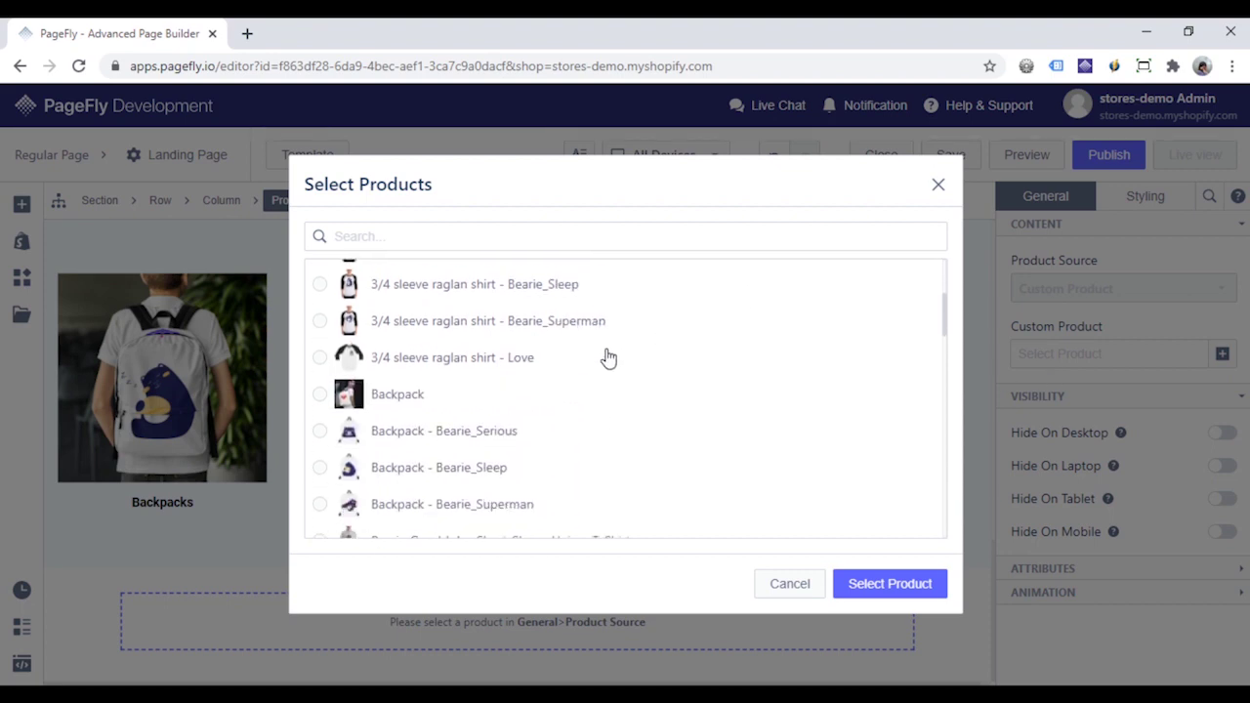
scroll(606, 357, "down", 2)
scroll(604, 360, "up", 2)
left_click(440, 485)
left_click(912, 586)
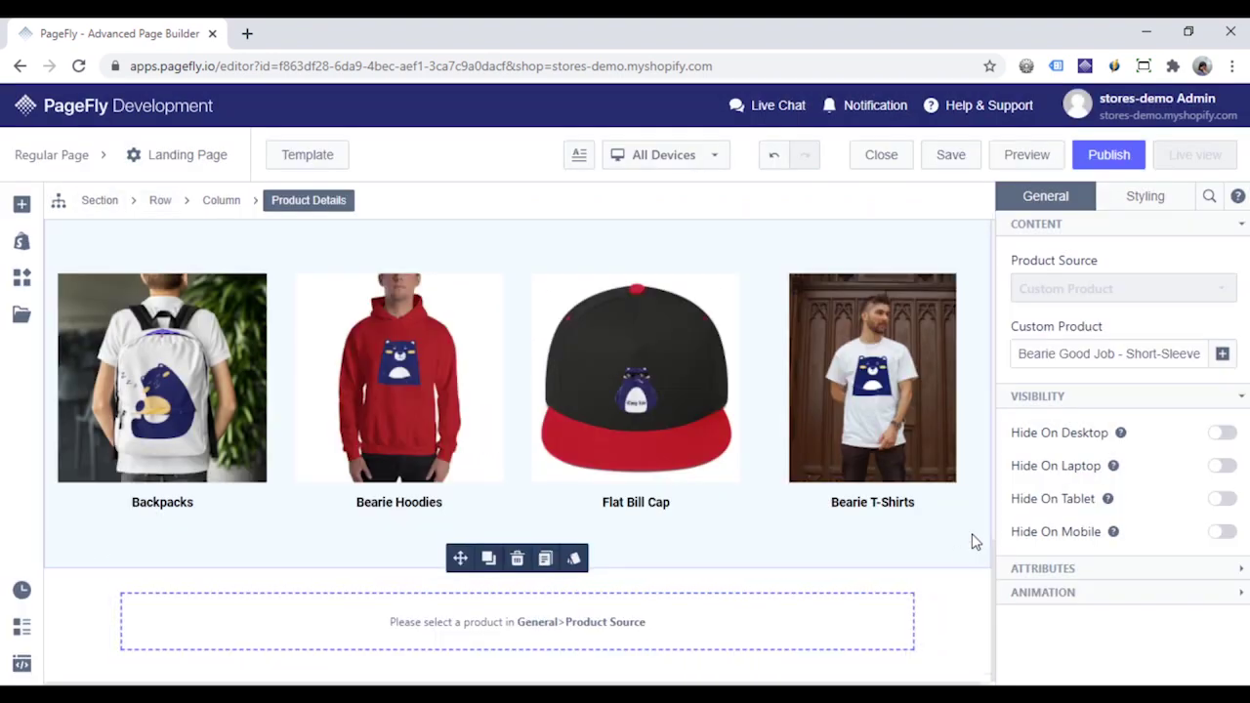
Set the product image's Image List to Show so thumbnails appear beneath it.
scroll(981, 532, "down", 3)
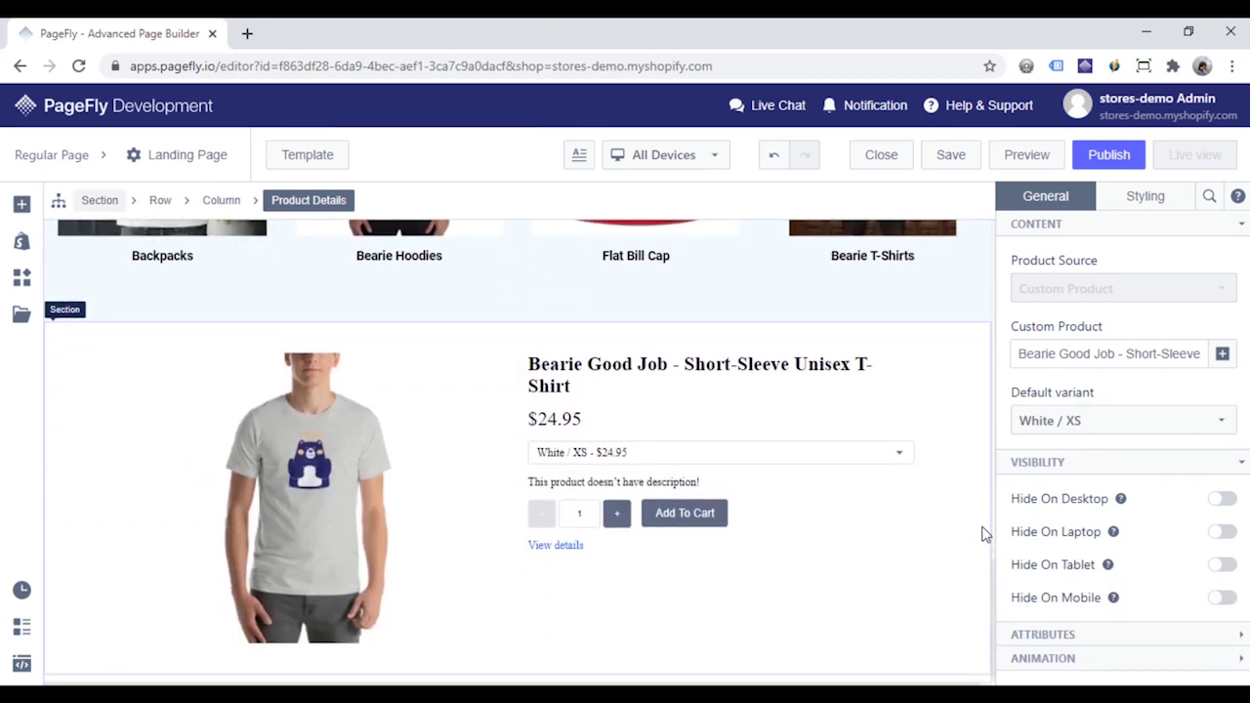
left_click(327, 407)
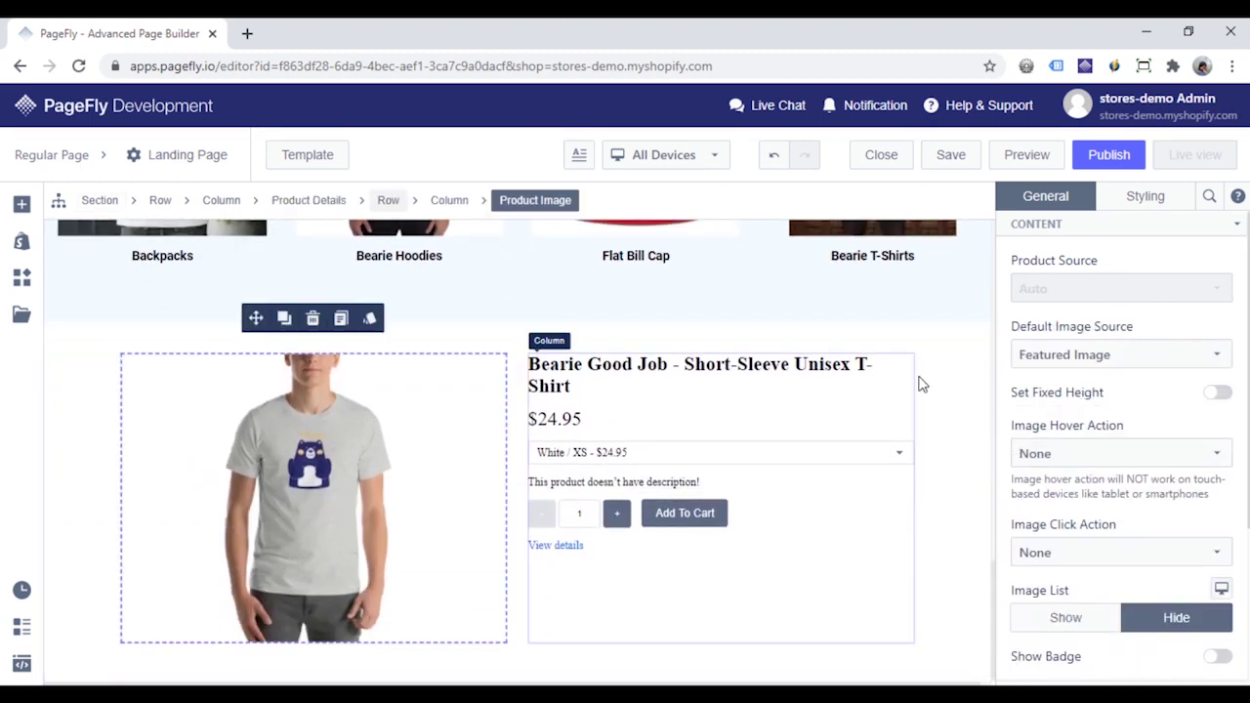
scroll(1099, 488, "down", 1)
scroll(1099, 488, "down", 1)
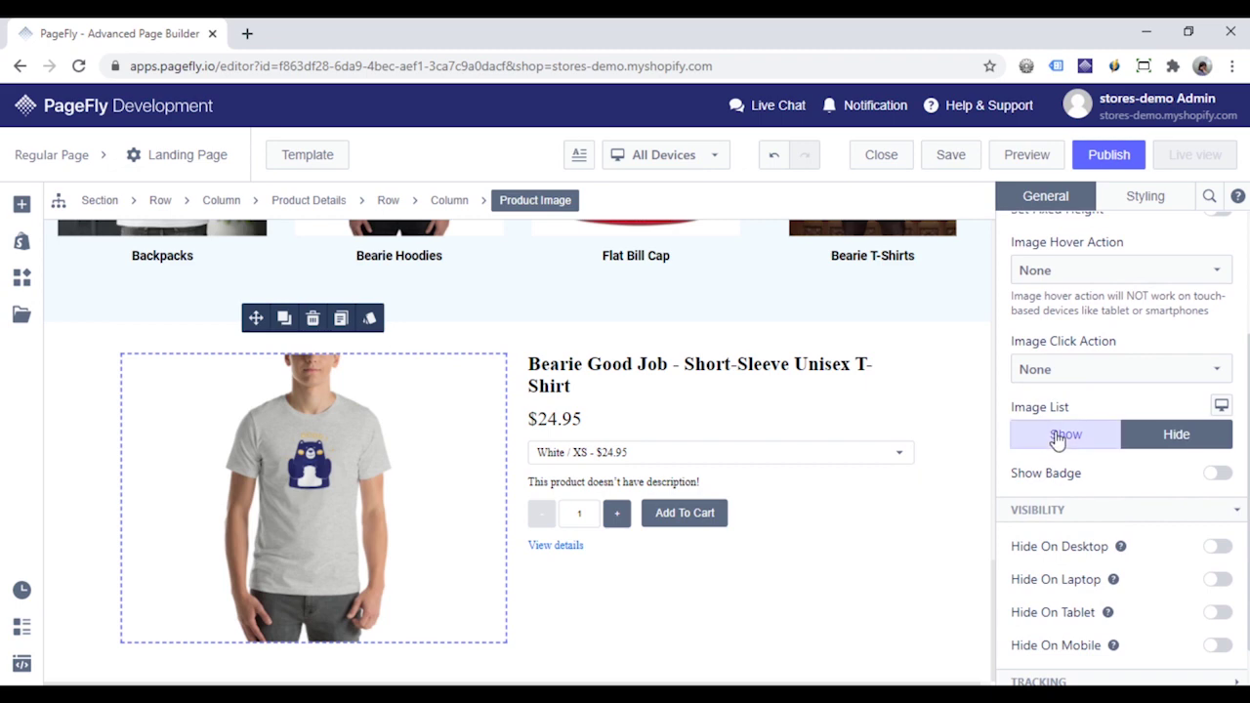
left_click(1067, 439)
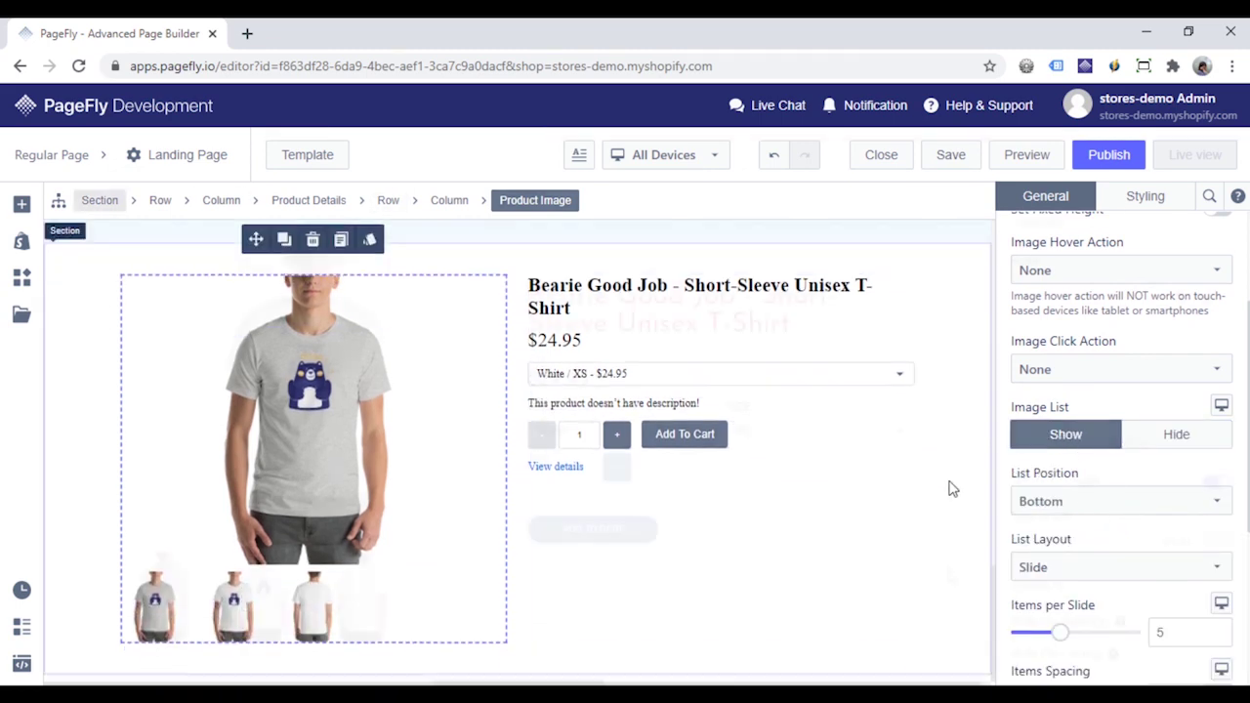
Add an empty full-width section below the featured product.
left_click(951, 573)
left_click(22, 203)
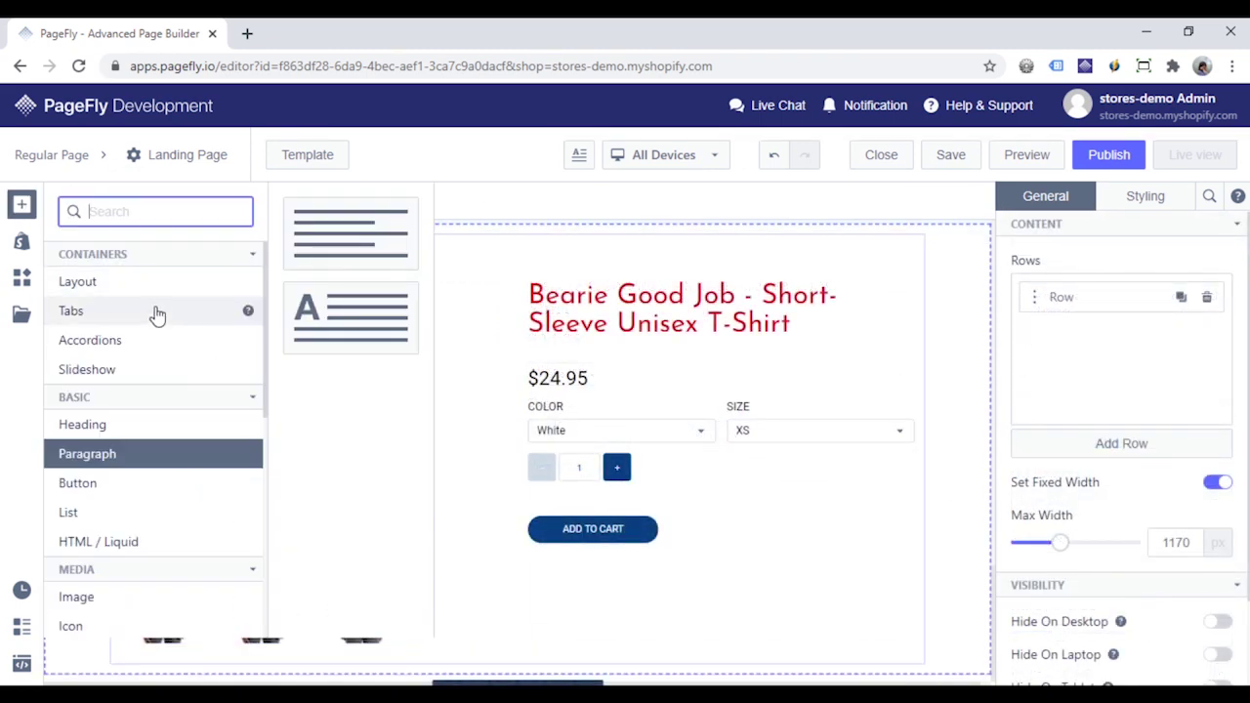
left_click(161, 282)
left_click_drag(497, 516, 543, 682)
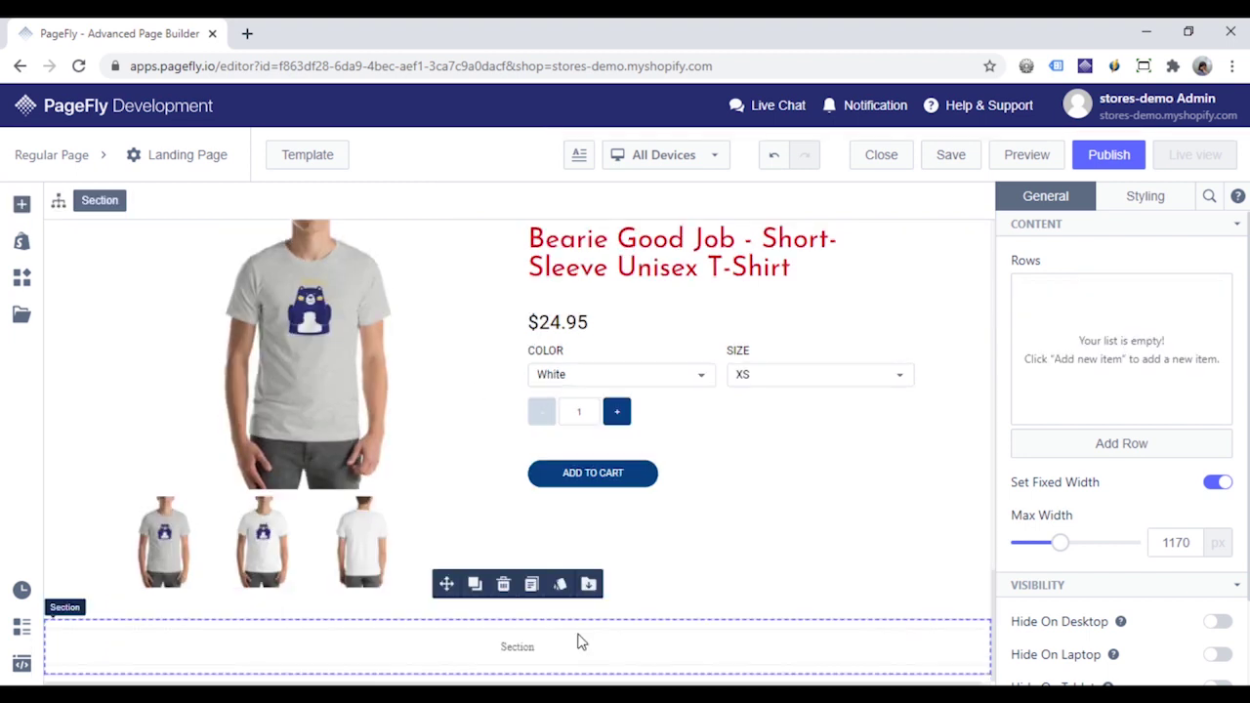
Place a heading and a body-text paragraph in the new section.
left_click(22, 204)
left_click(123, 429)
left_click_drag(343, 270, 461, 656)
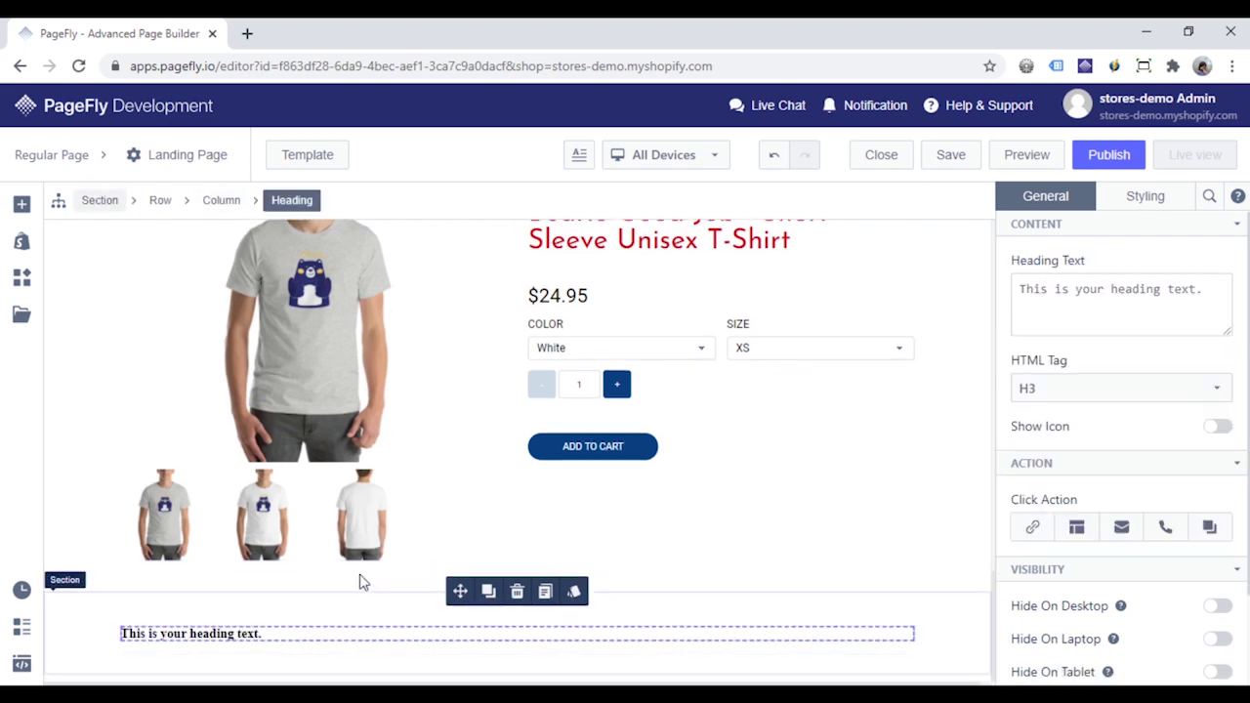
left_click(21, 204)
left_click(90, 455)
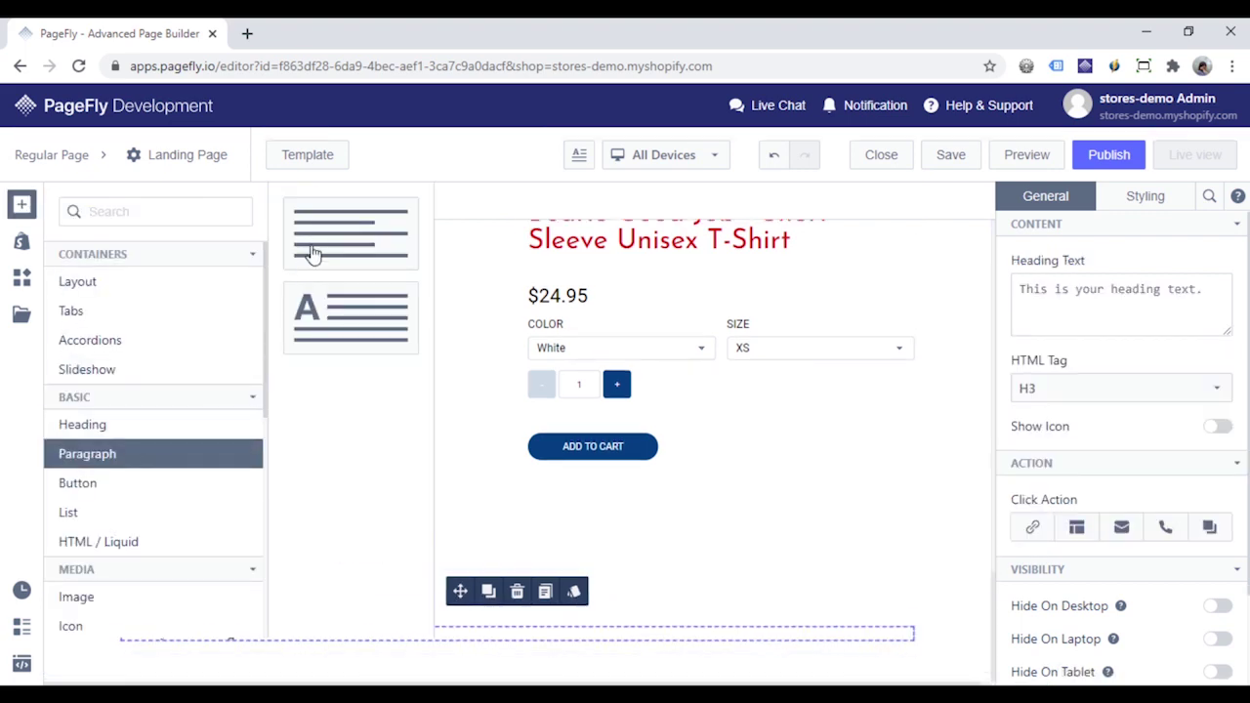
left_click_drag(315, 251, 408, 633)
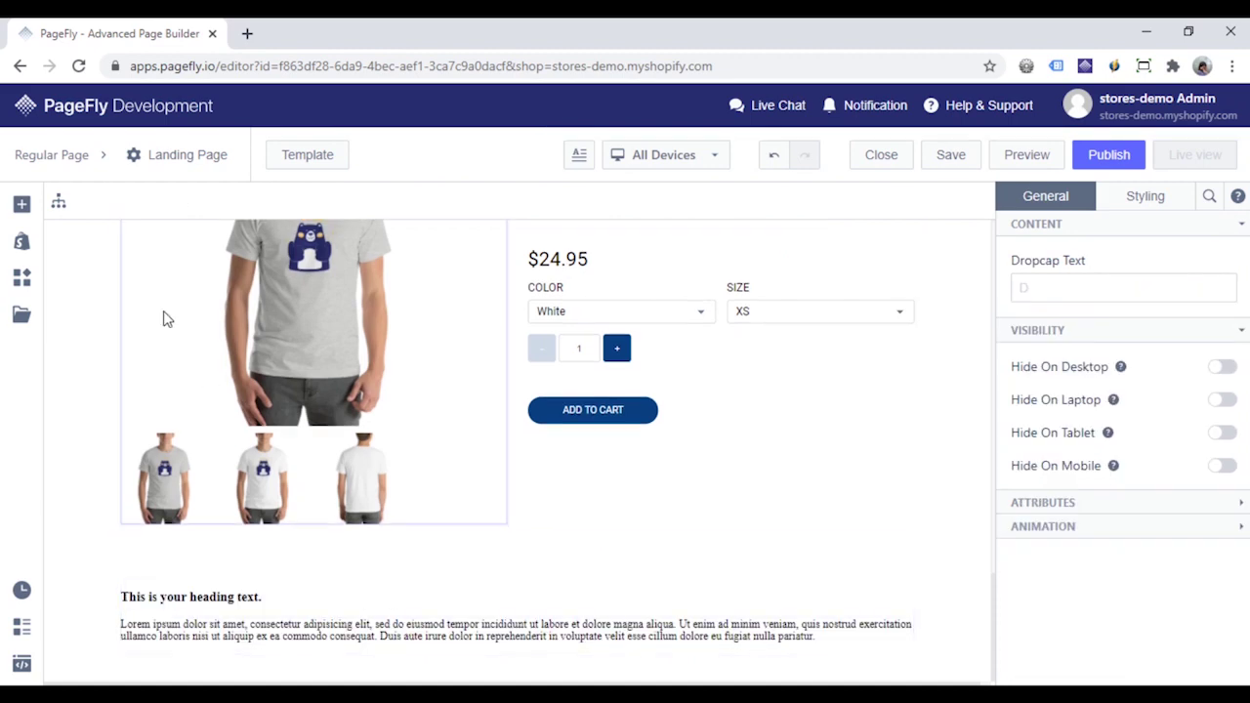
Add a Customer Form email signup below the paragraph.
left_click(23, 242)
scroll(156, 410, "down", 3)
scroll(161, 429, "down", 2)
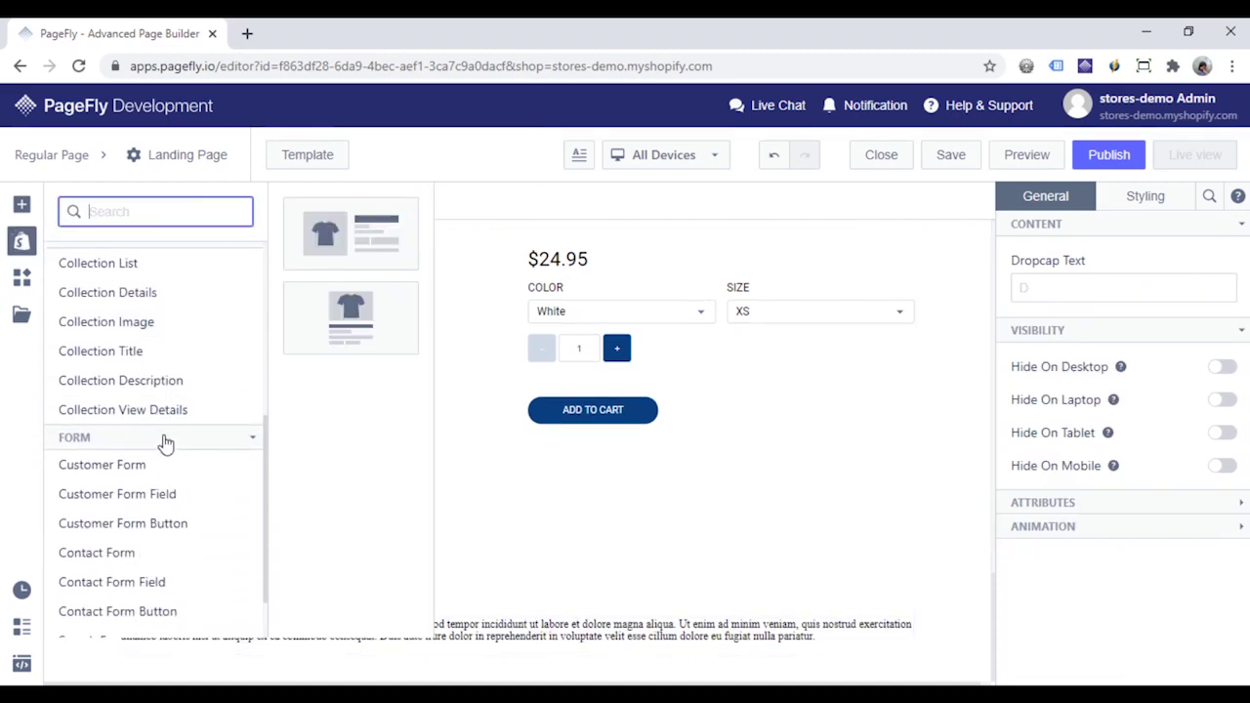
left_click(135, 467)
scroll(147, 465, "down", 1)
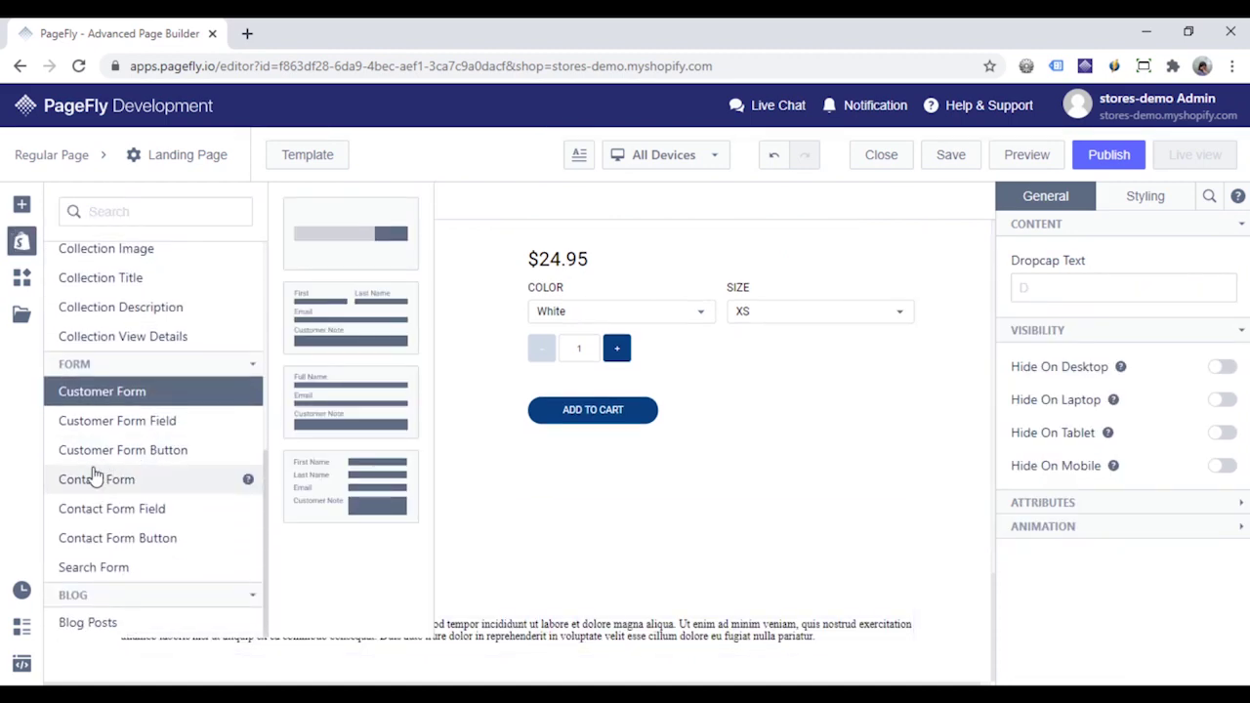
left_click_drag(350, 241, 469, 630)
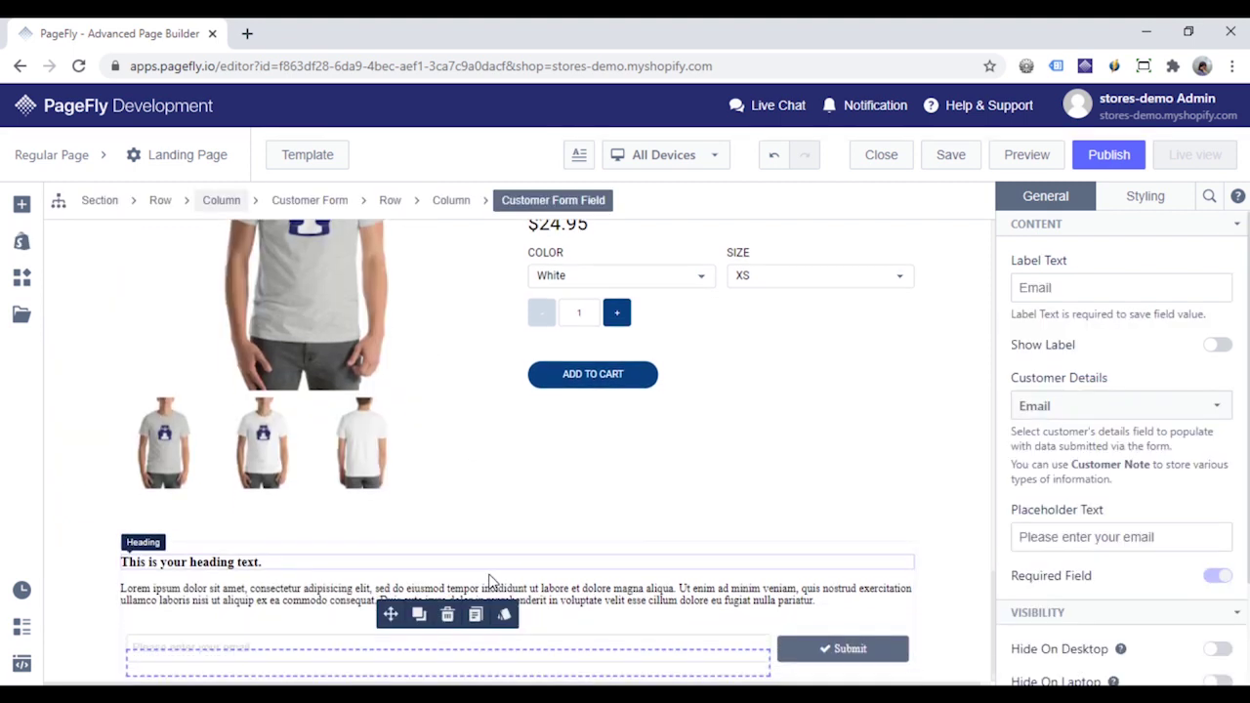
Copy the Add To Cart button's styles onto the form's Submit button.
left_click(641, 354)
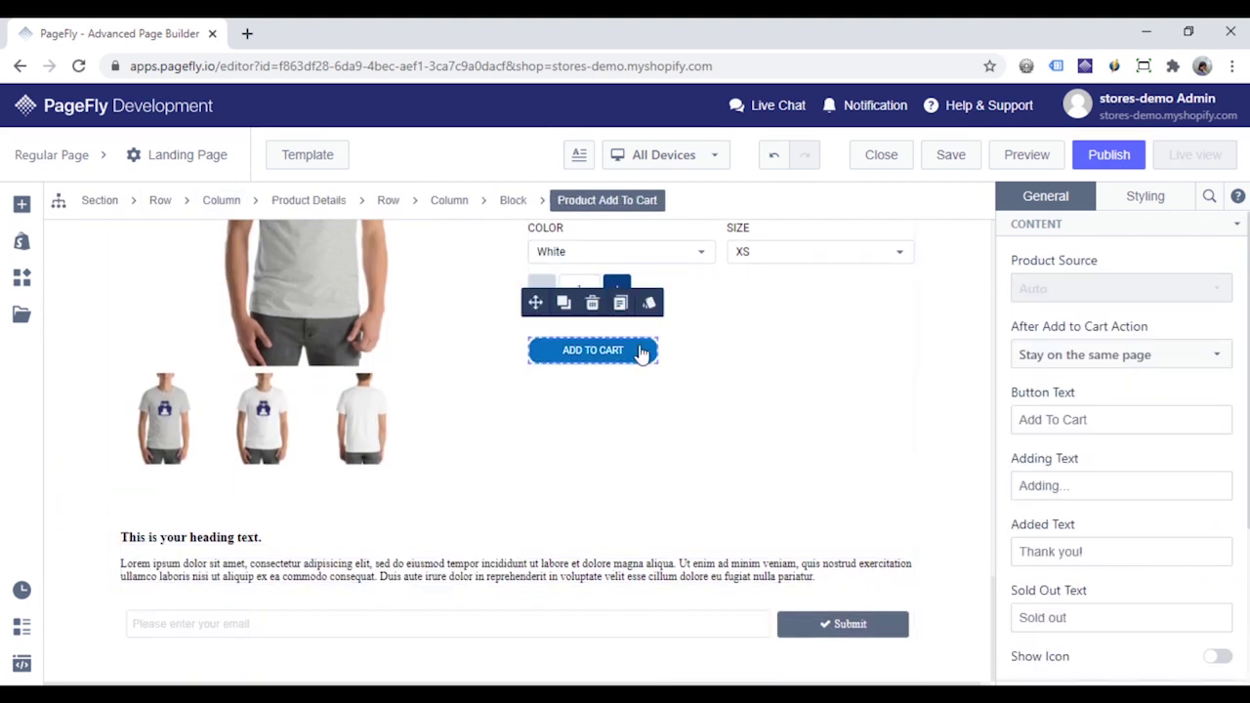
left_click(620, 302)
left_click(884, 624)
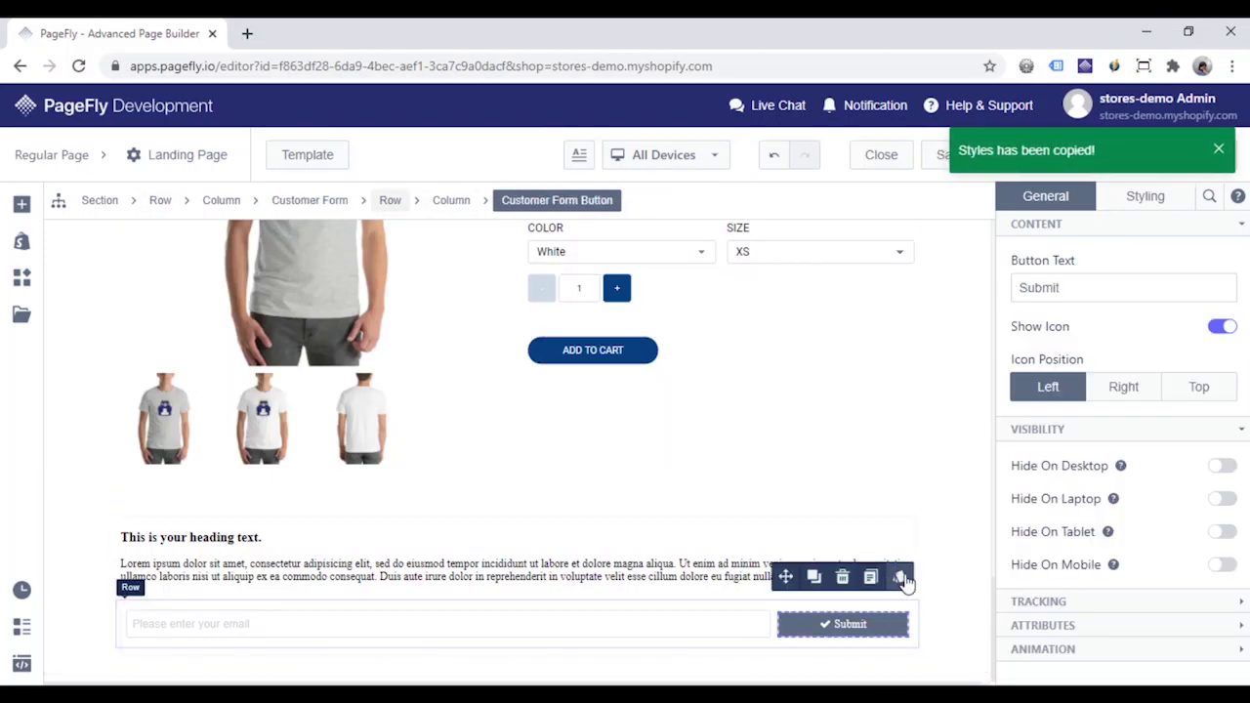
left_click(900, 577)
Give the email input field a border radius of 30.
left_click(576, 625)
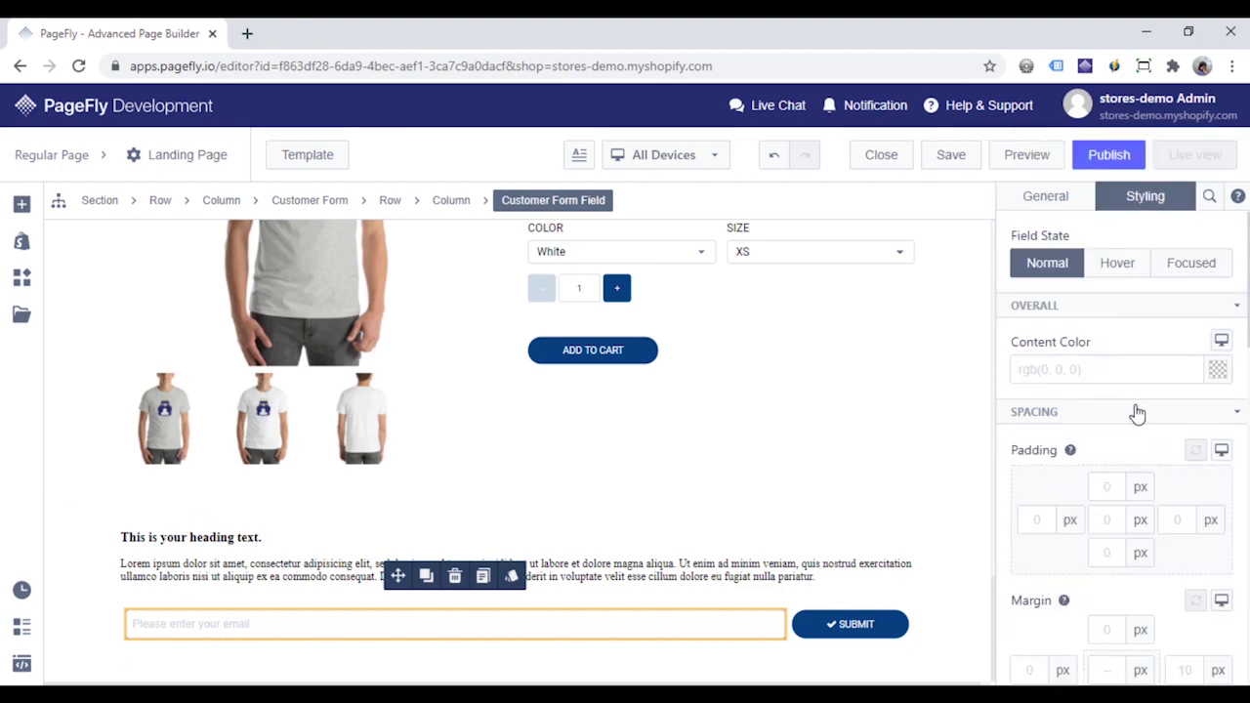
scroll(1136, 439, "down", 10)
scroll(1136, 460, "down", 5)
left_click(1133, 408)
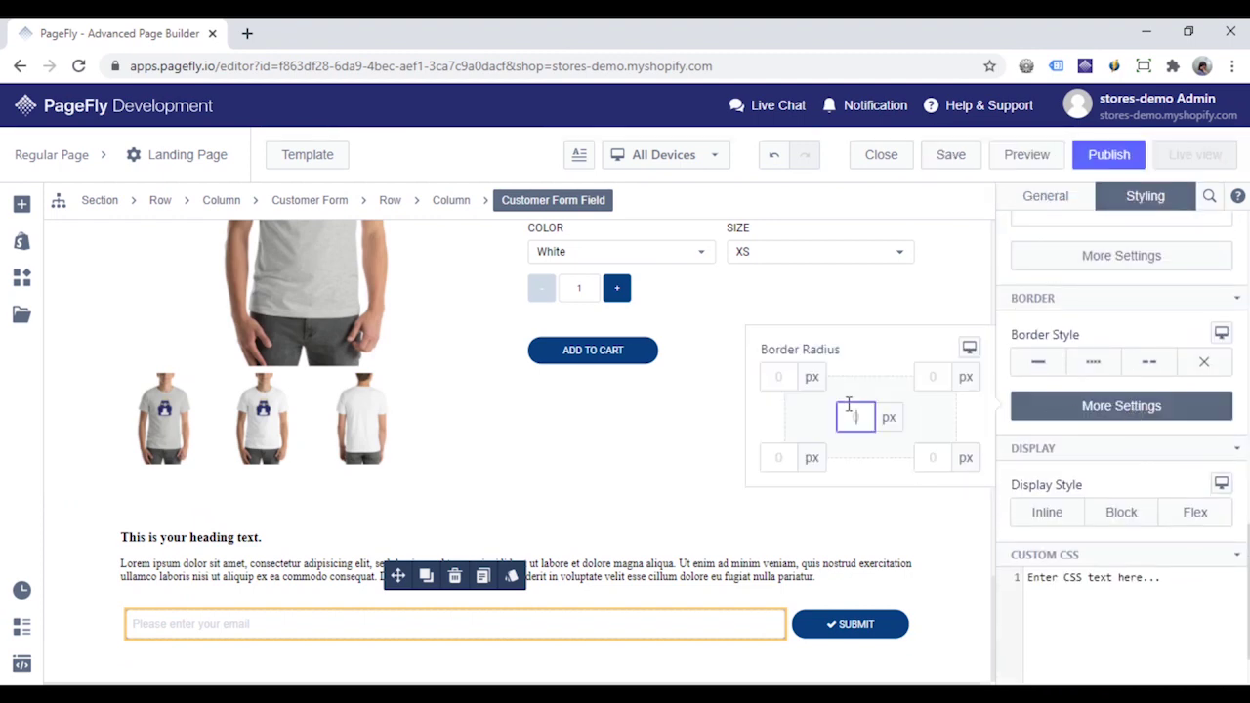
type("30")
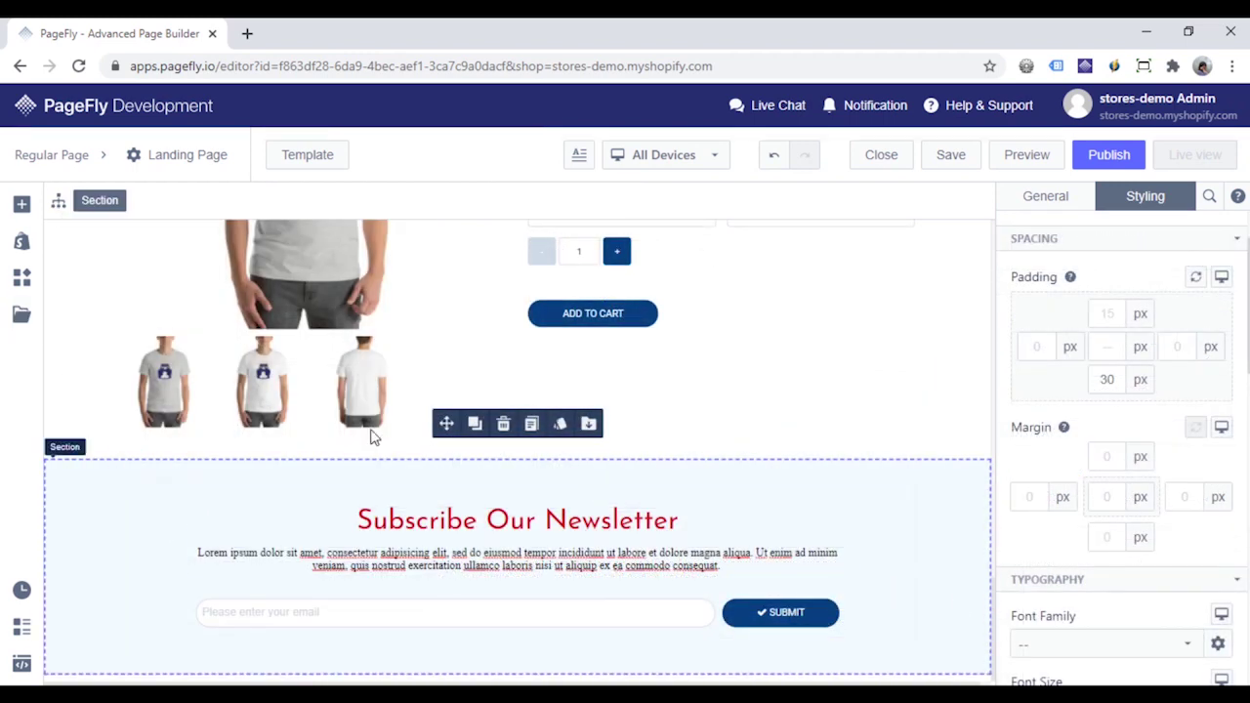
Insert a pre-made Testimonial section below the newsletter.
left_click(21, 316)
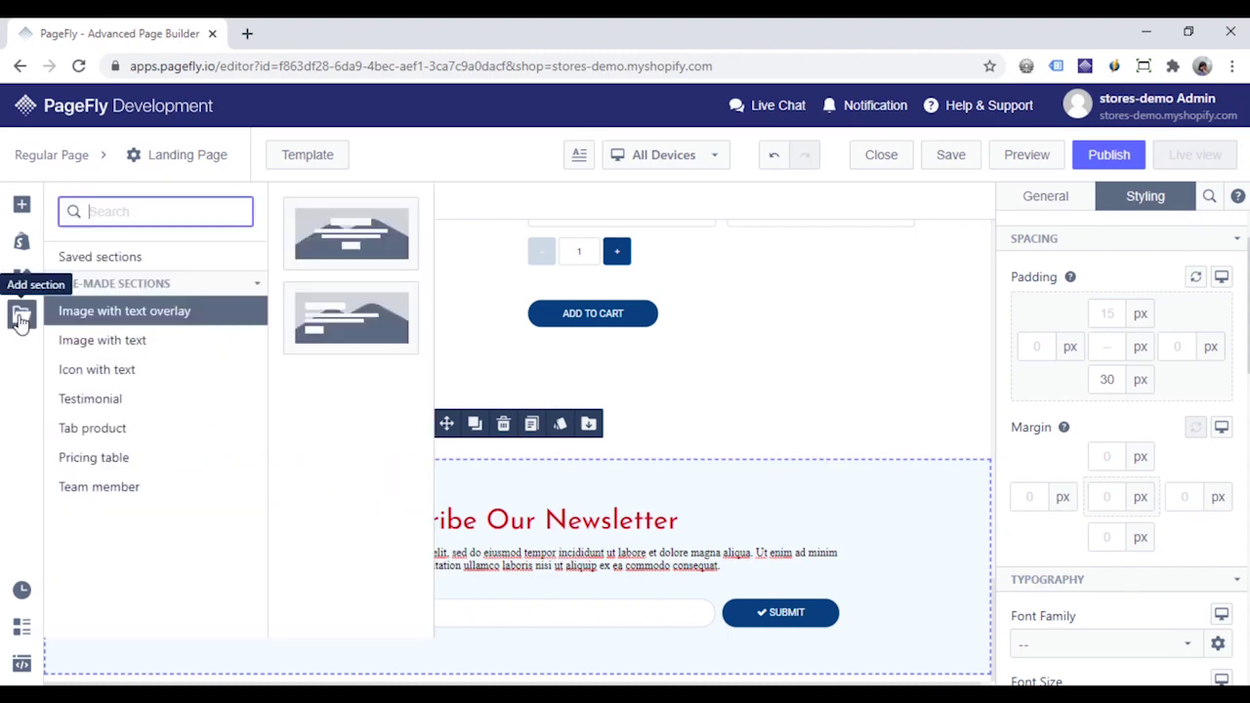
left_click(108, 412)
left_click(475, 482)
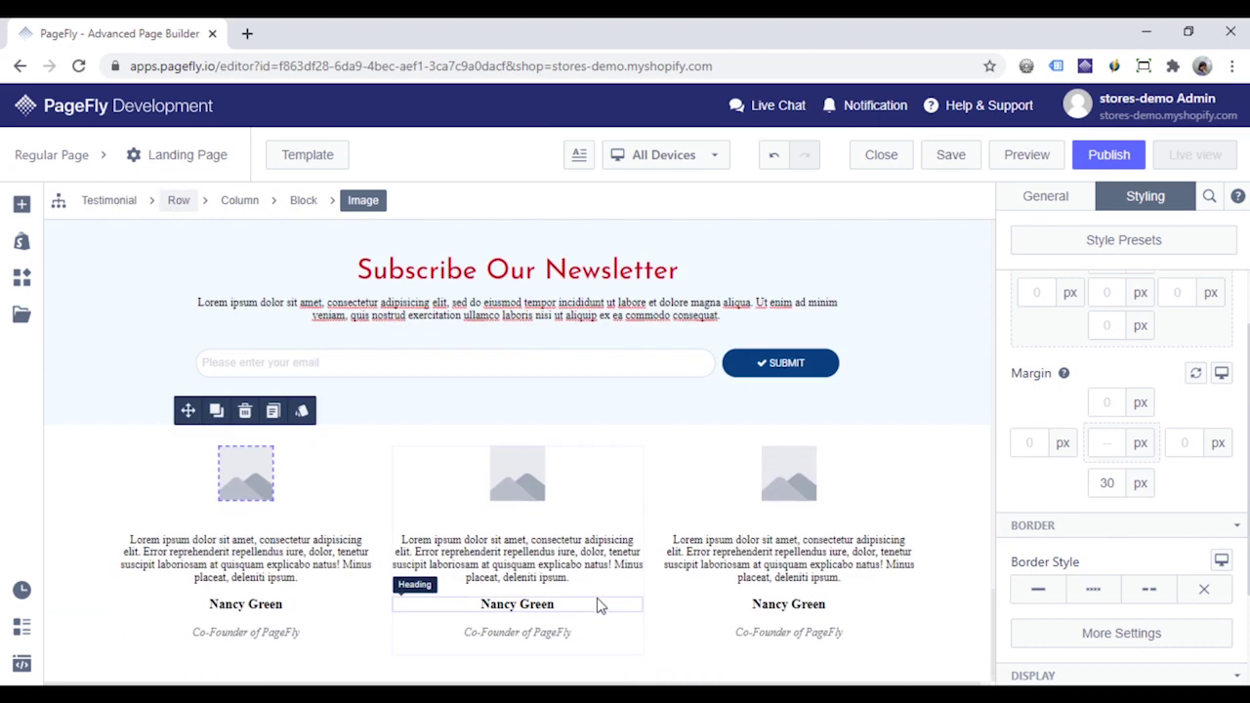
Select the testimonial columns' images and quote text for editing.
left_click(547, 488)
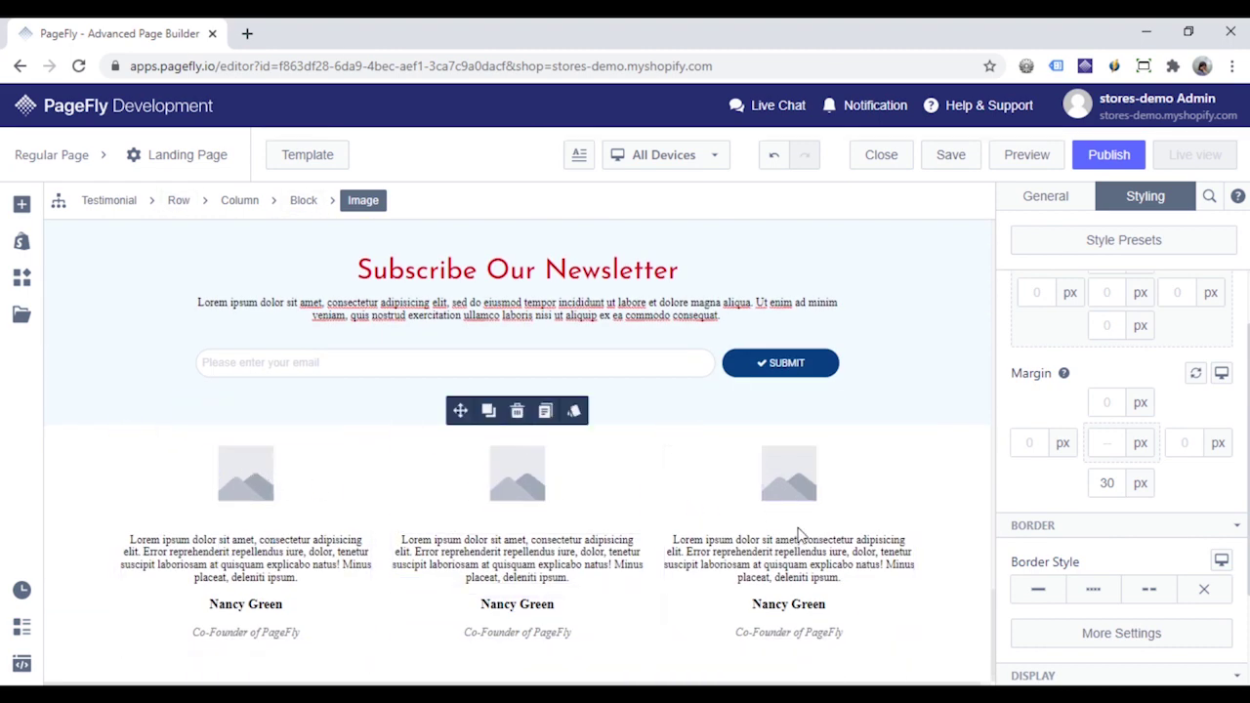
left_click(795, 489)
left_click(777, 540)
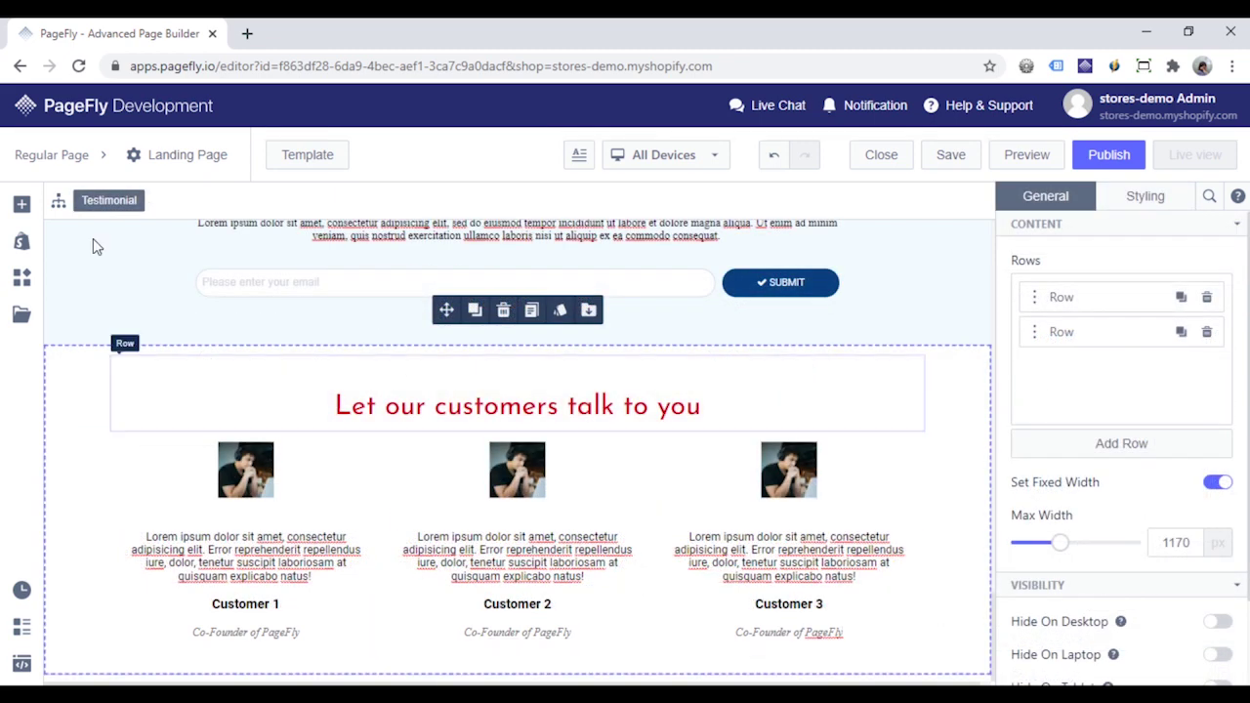
Add an Instagram feed below the testimonials and paste its access token.
left_click(21, 204)
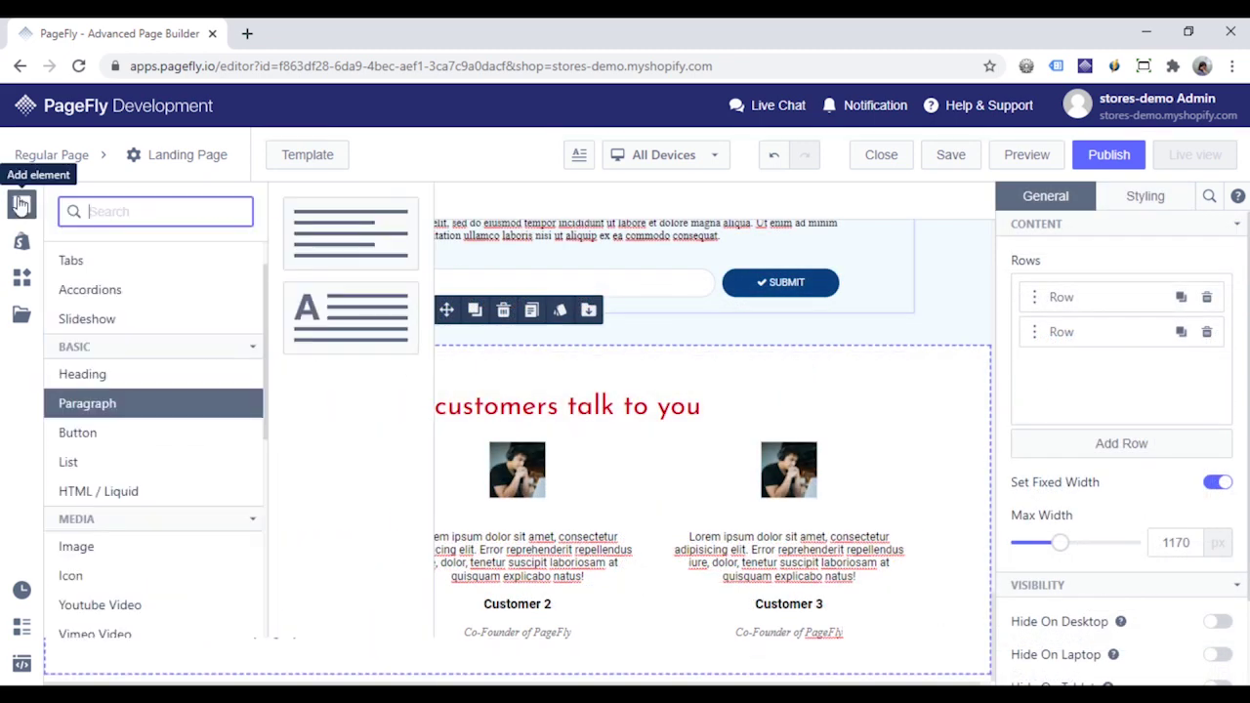
type("insta")
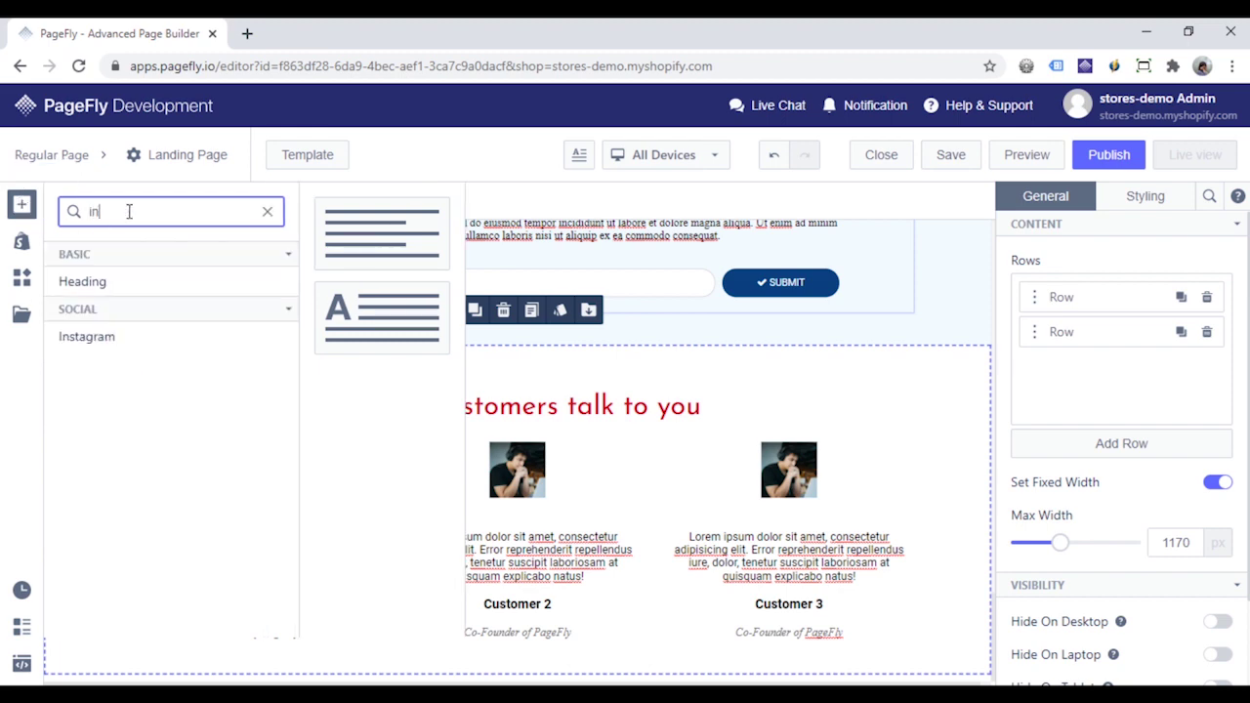
left_click(136, 285)
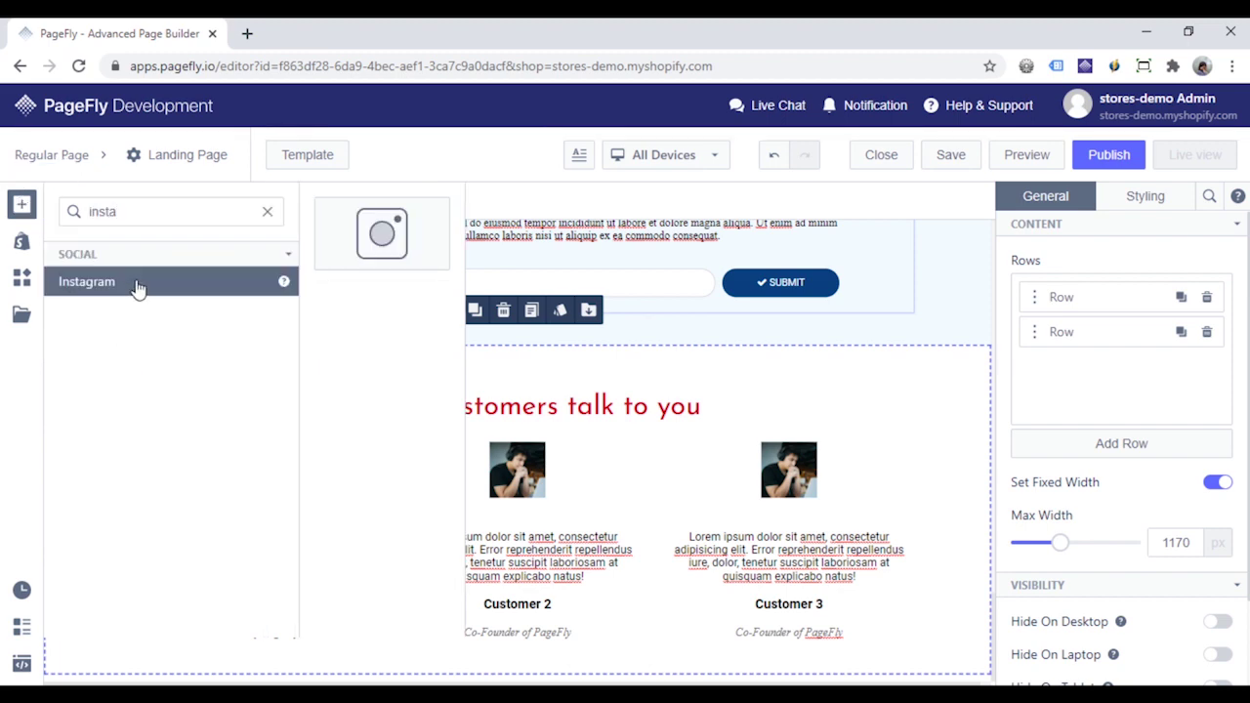
left_click_drag(434, 313, 520, 673)
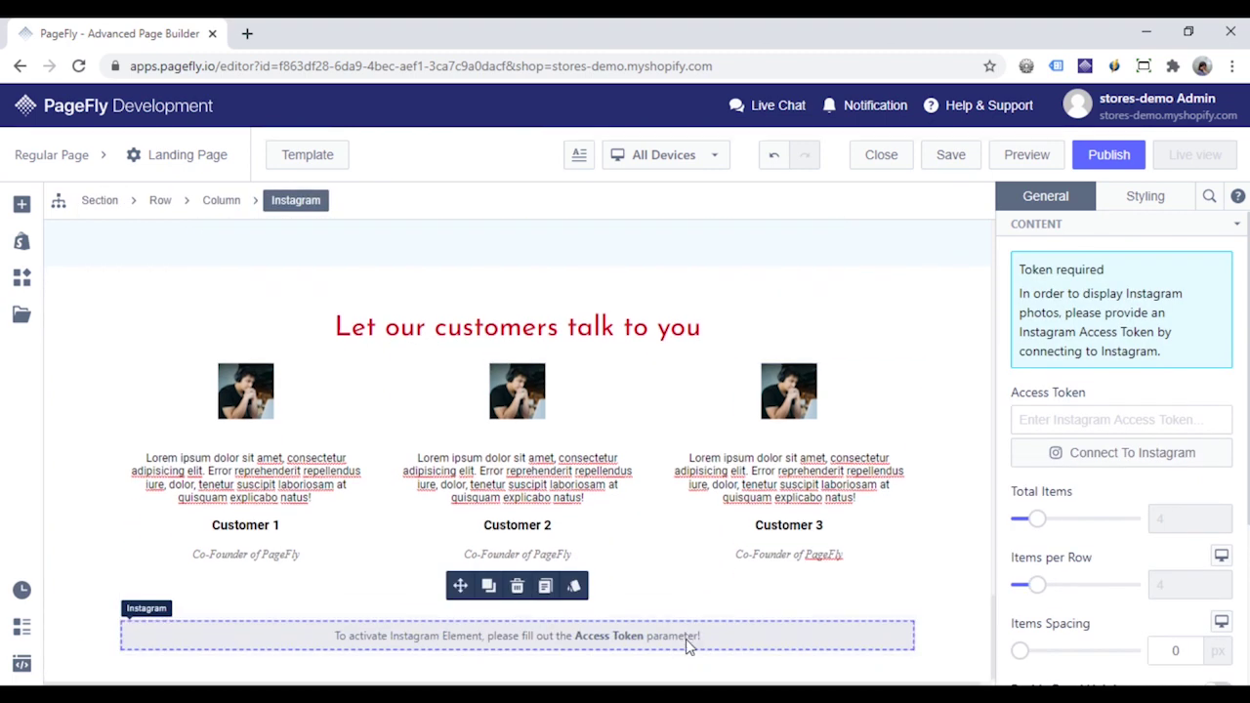
left_click(1083, 425)
key("ctrl+v")
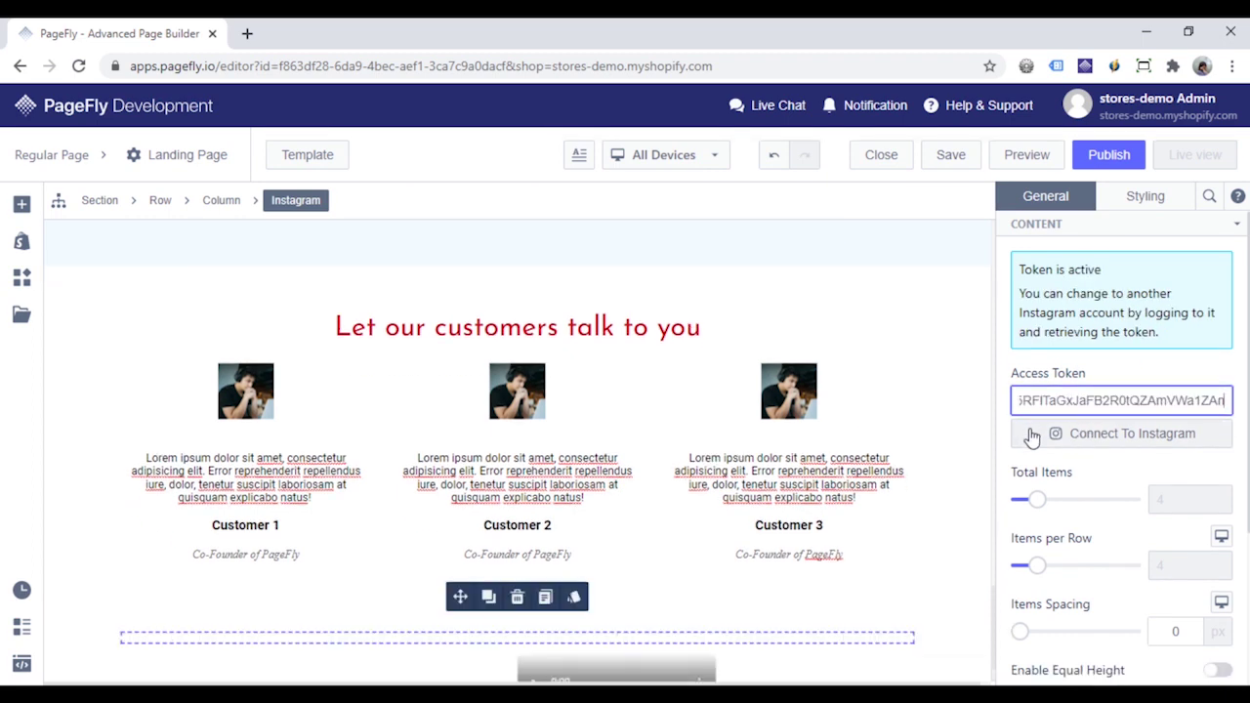
Turn off Set Fixed Width on the feed's section so it spans full width.
scroll(955, 471, "down", 3)
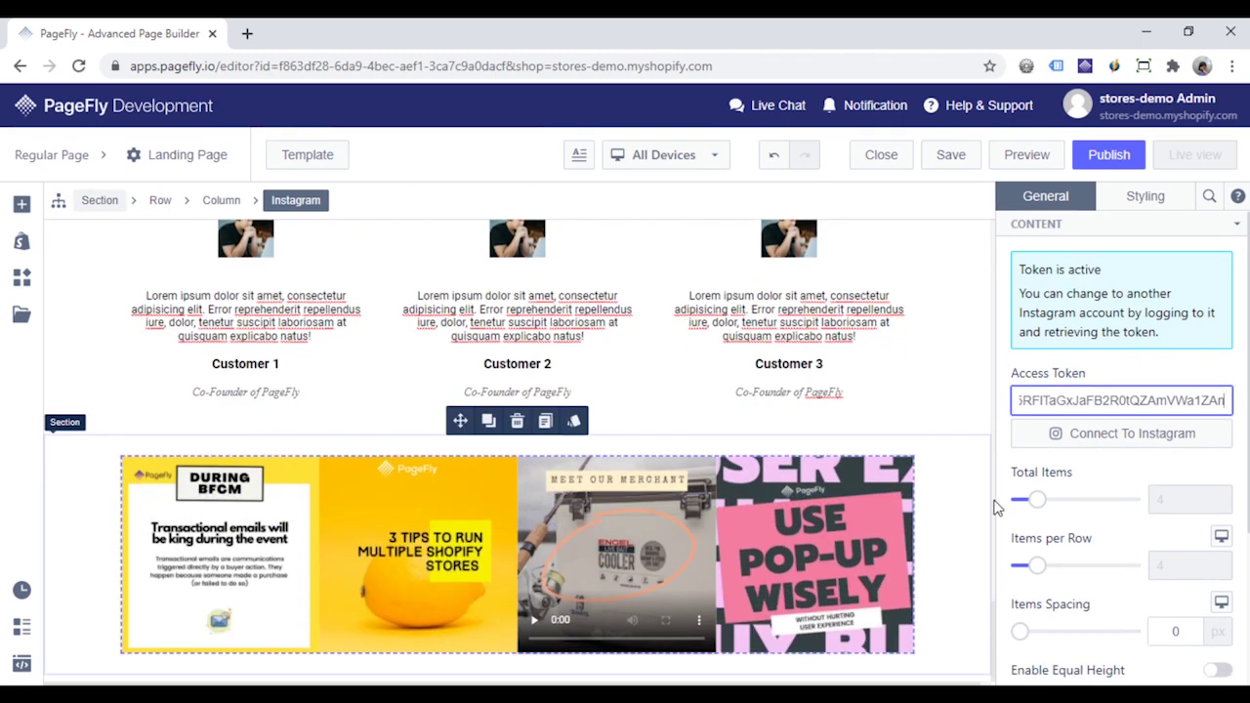
left_click(972, 638)
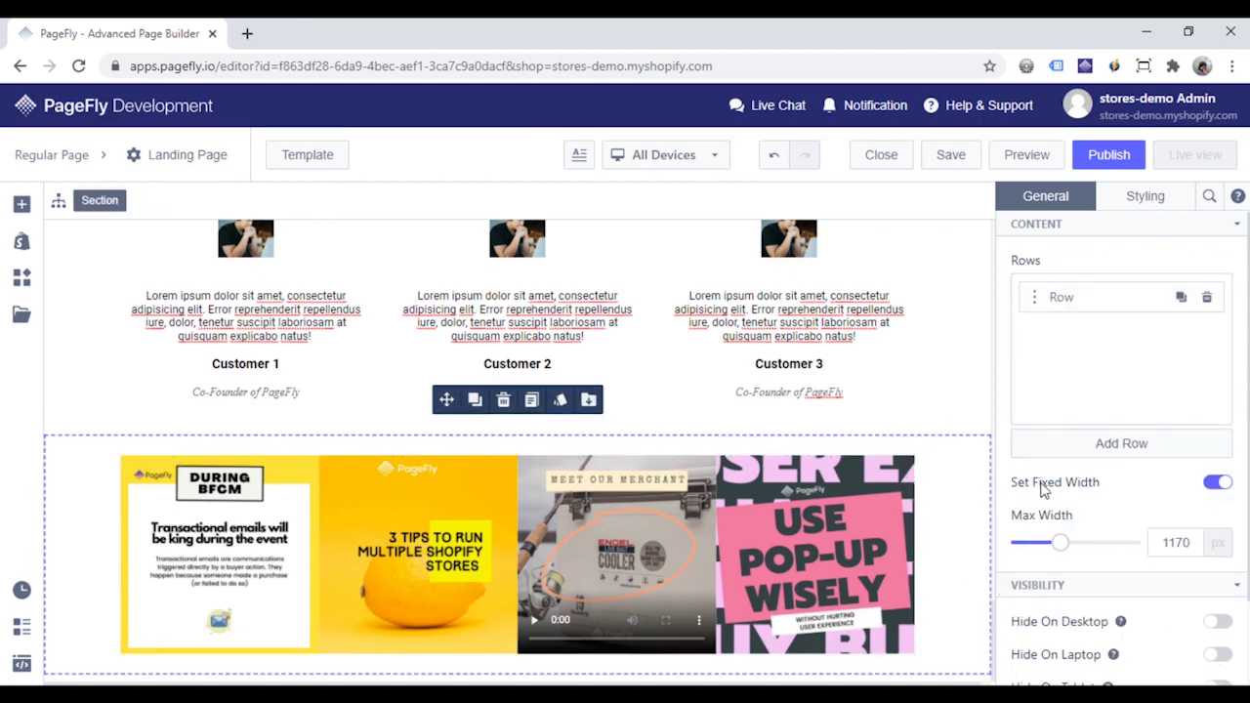
left_click(1216, 482)
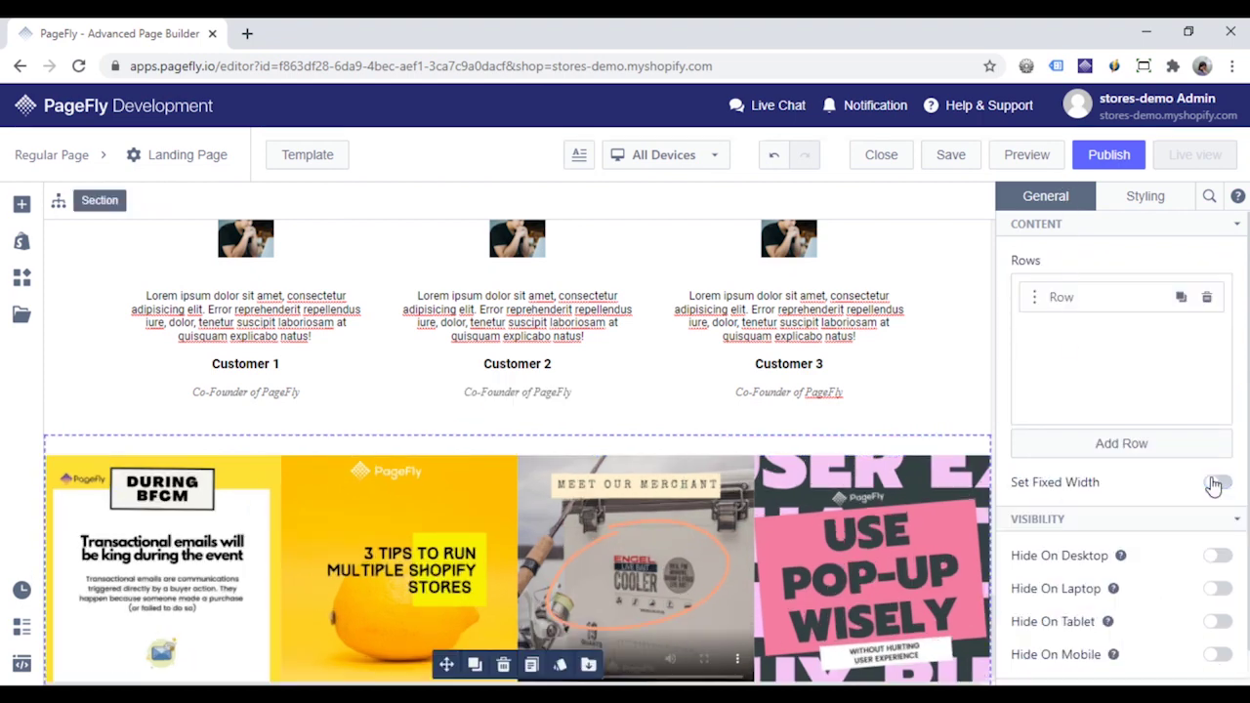
Save the landing page and publish it live.
scroll(935, 498, "up", 3)
left_click(916, 505)
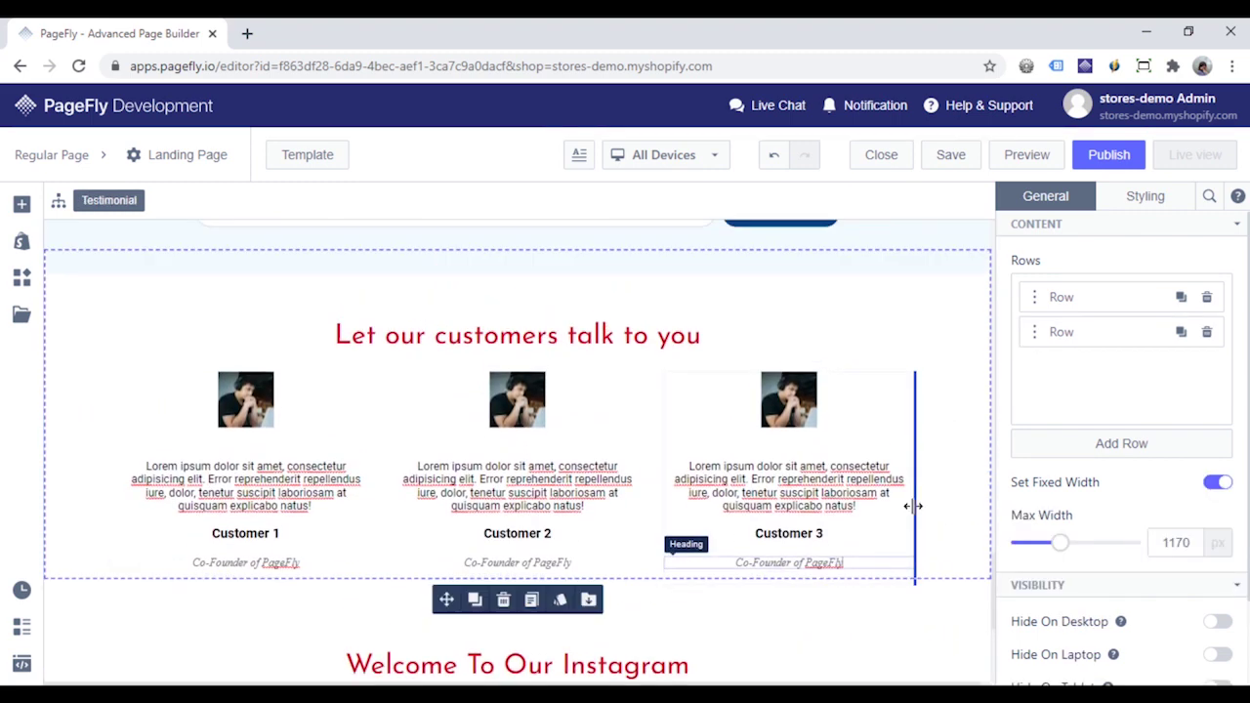
left_click(951, 156)
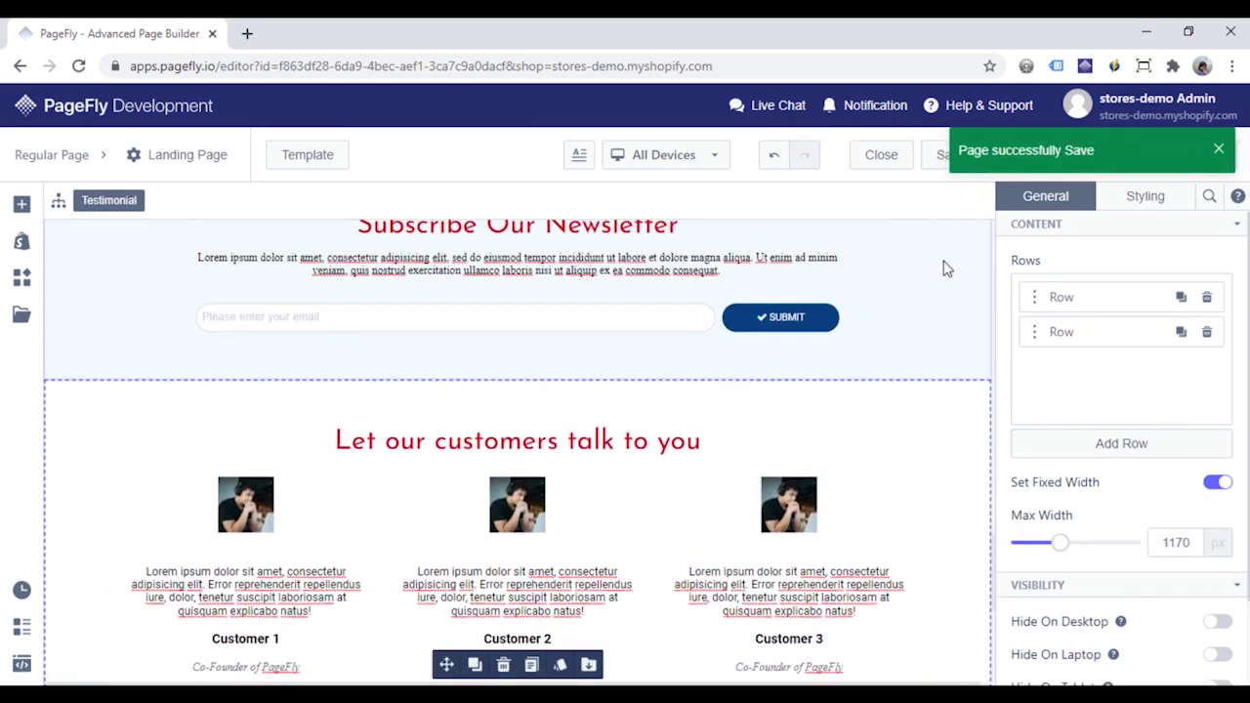
left_click(1107, 155)
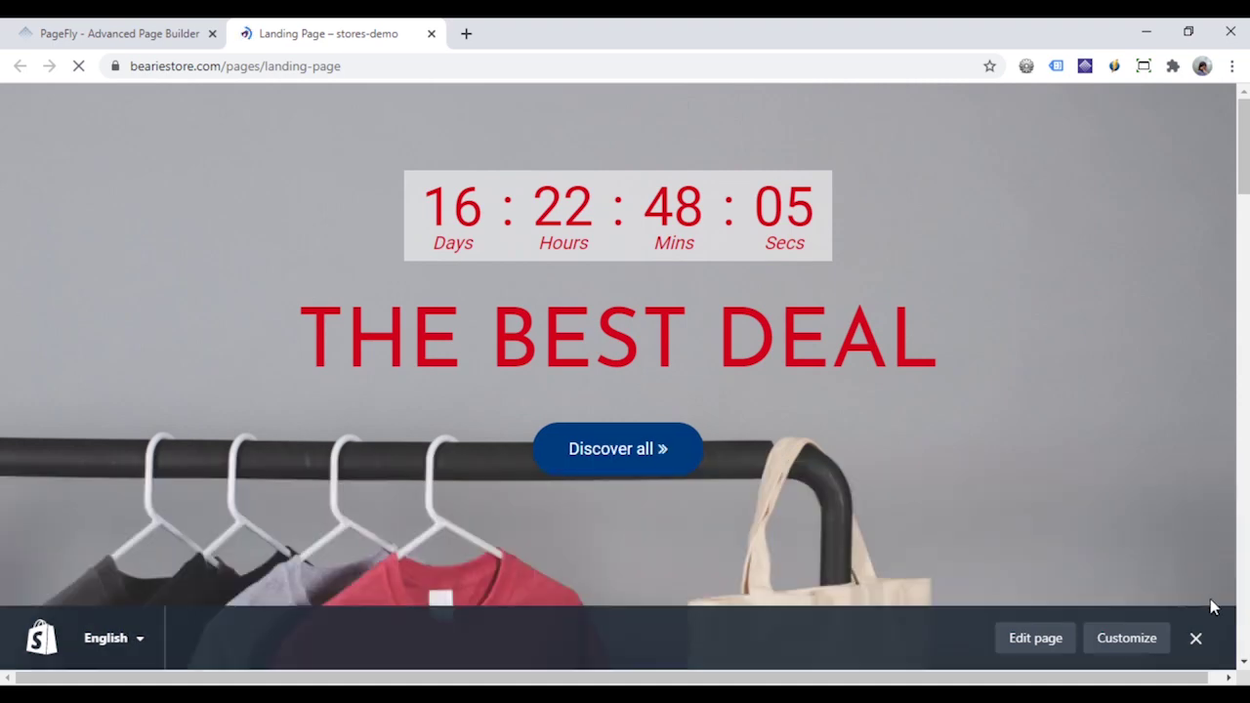
Close the Shopify admin bar and scroll the live page past the sale hoodies to the $24.95 t-shirt.
left_click(1197, 645)
scroll(1125, 415, "down", 1)
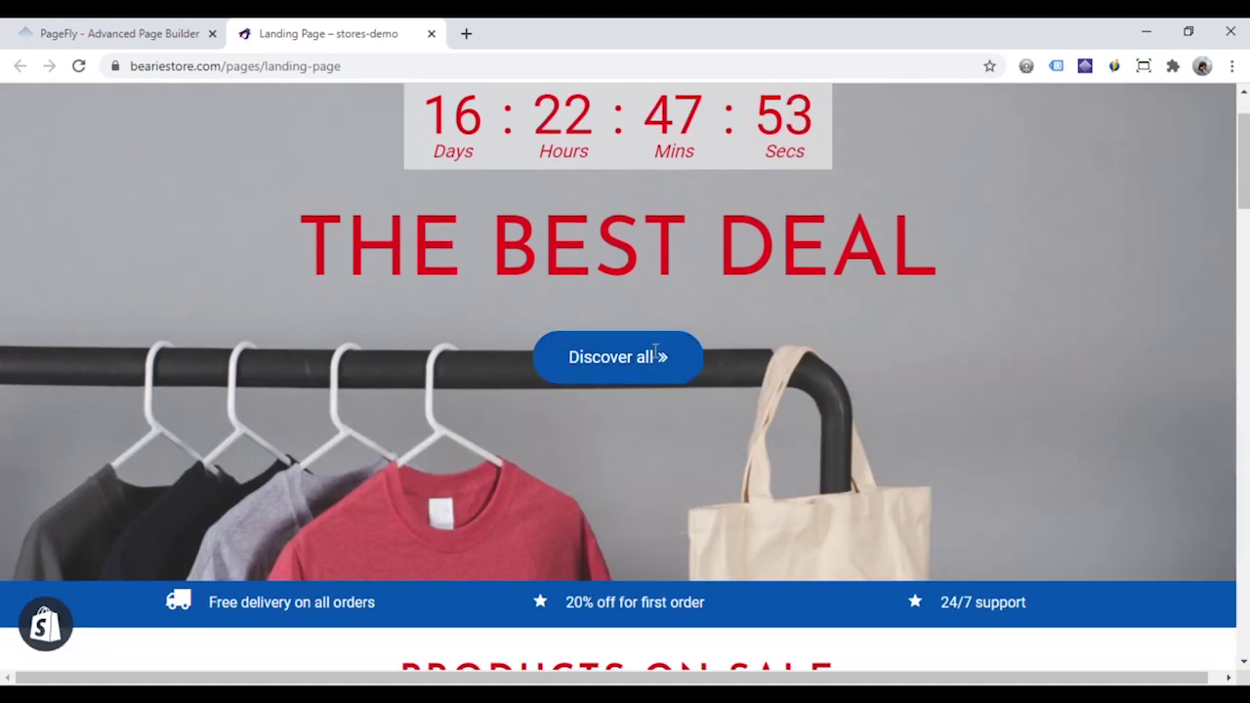
scroll(1108, 386, "down", 2)
scroll(1117, 388, "down", 10)
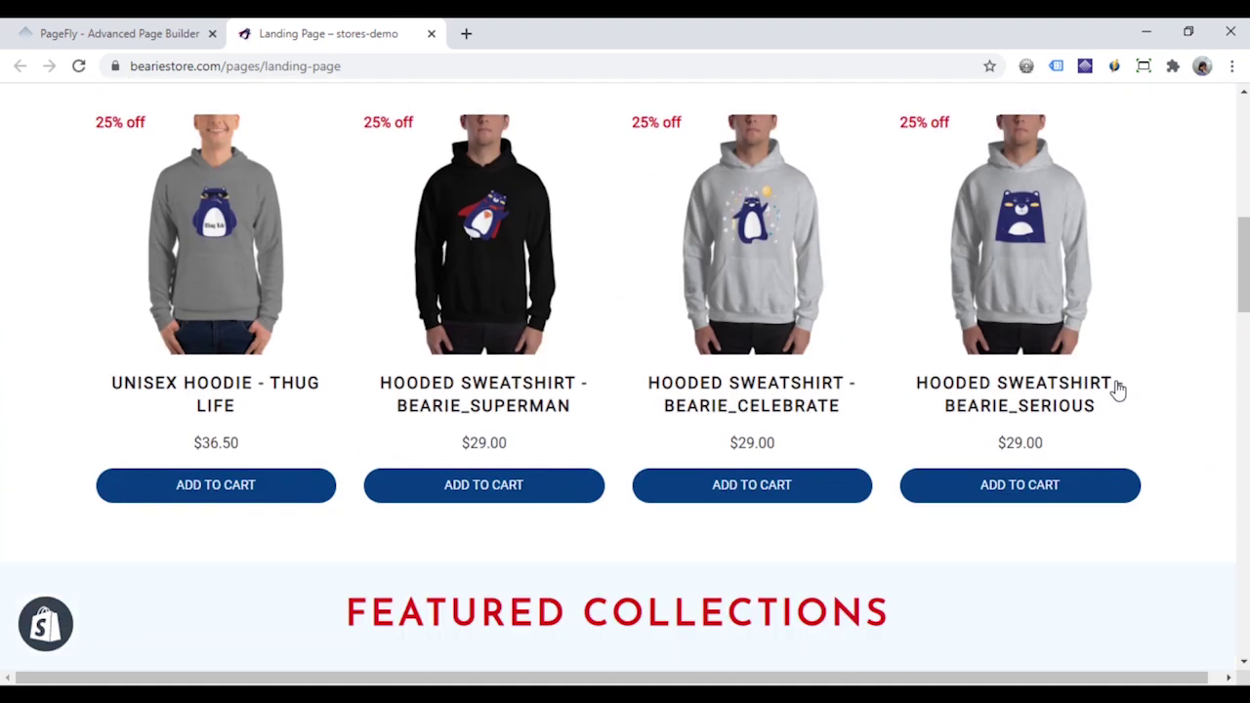
scroll(1118, 390, "down", 15)
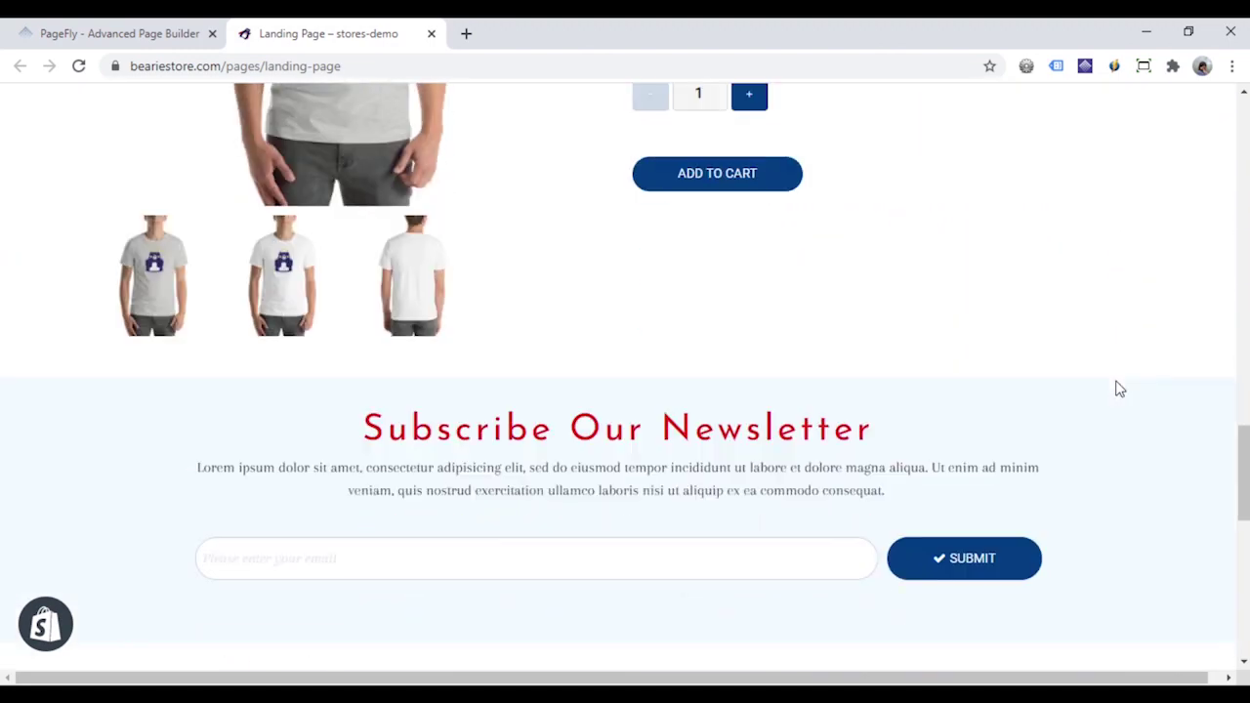
scroll(1119, 389, "down", 3)
scroll(1120, 389, "up", 10)
scroll(1117, 388, "up", 3)
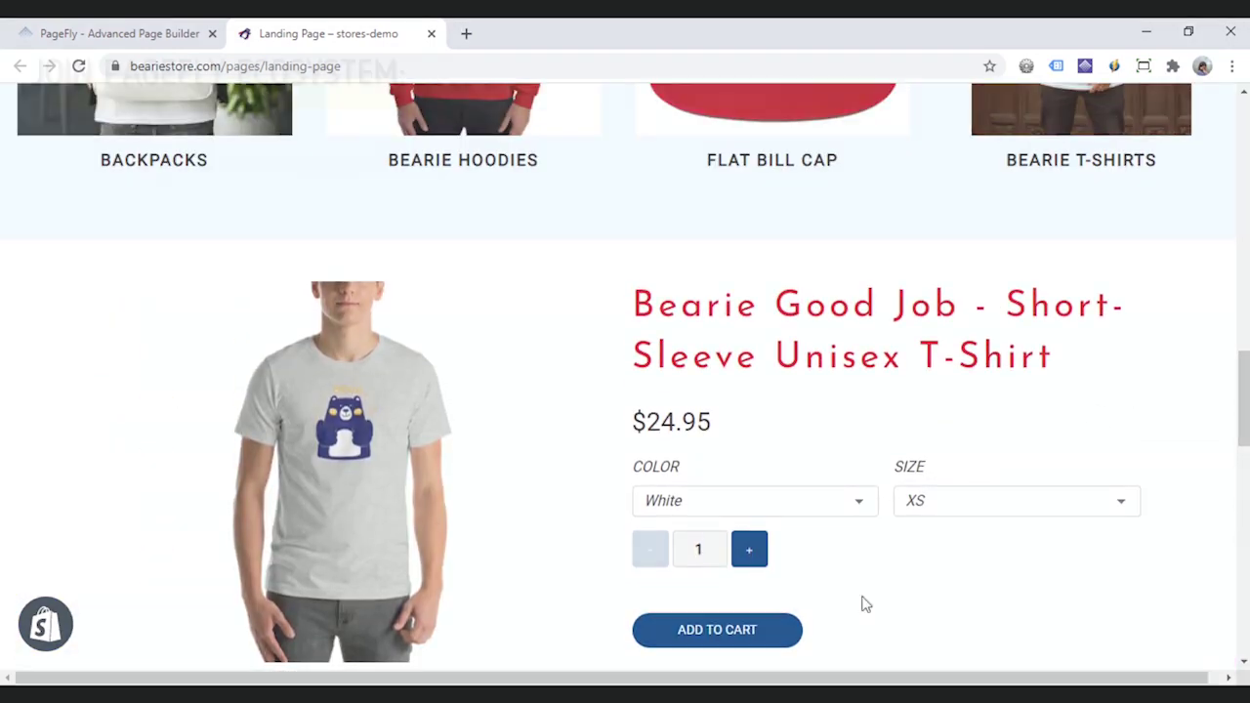